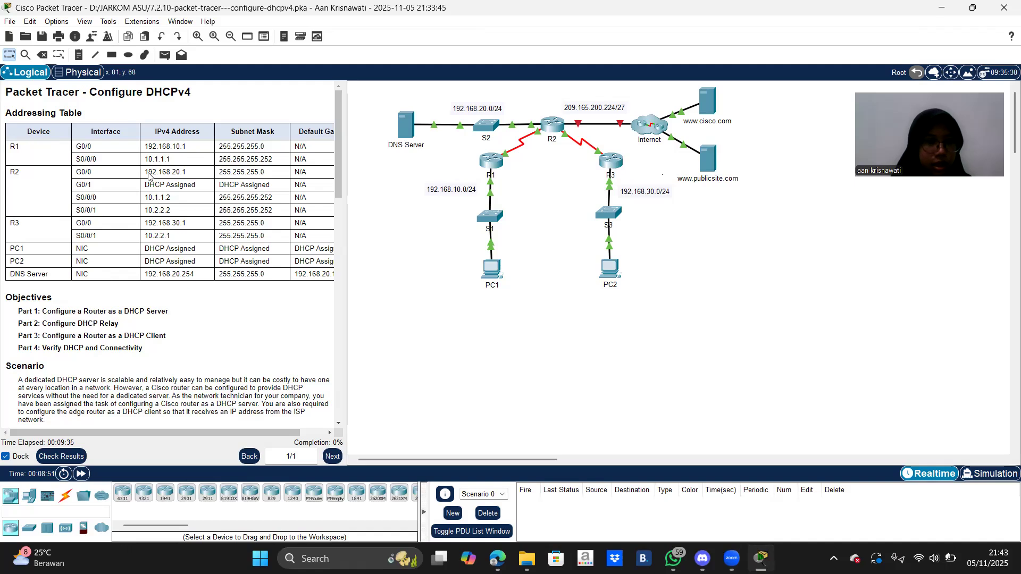
Review the excluded-address instructions, open router R2's command line, and enter global configuration mode.
scroll(124, 203, down, 3)
scroll(124, 203, down, 2)
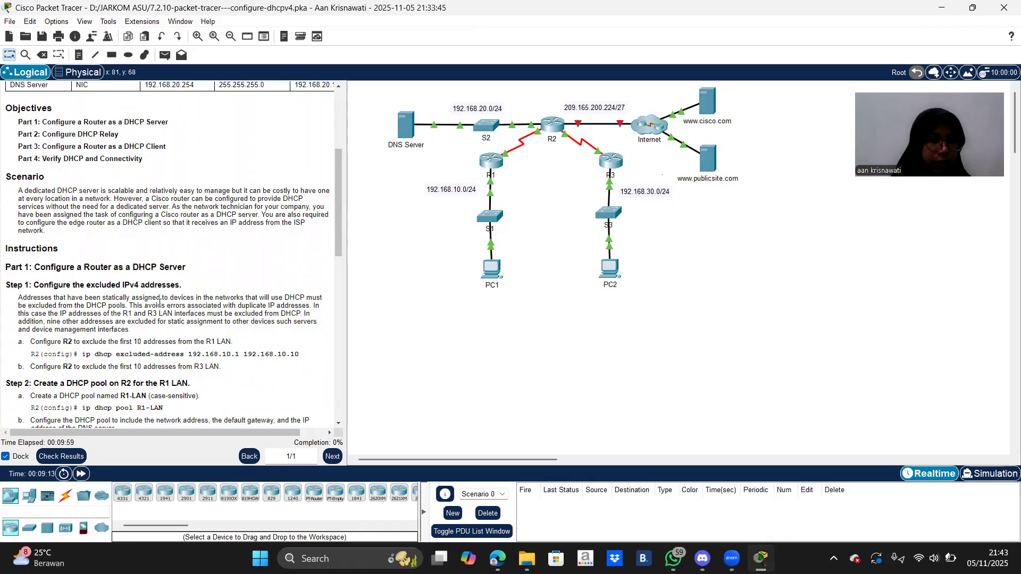
scroll(58, 288, down, 3)
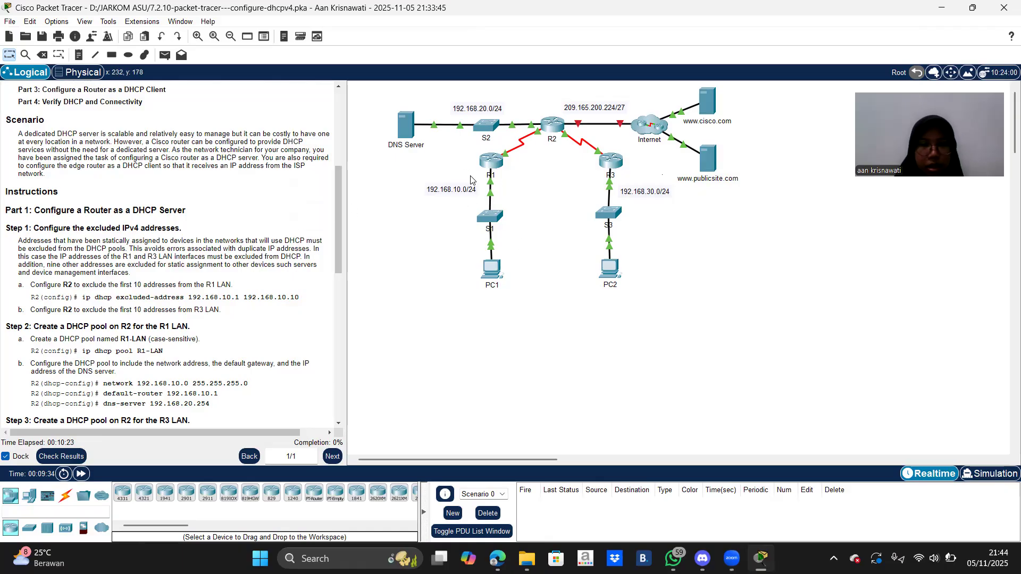
click(554, 130)
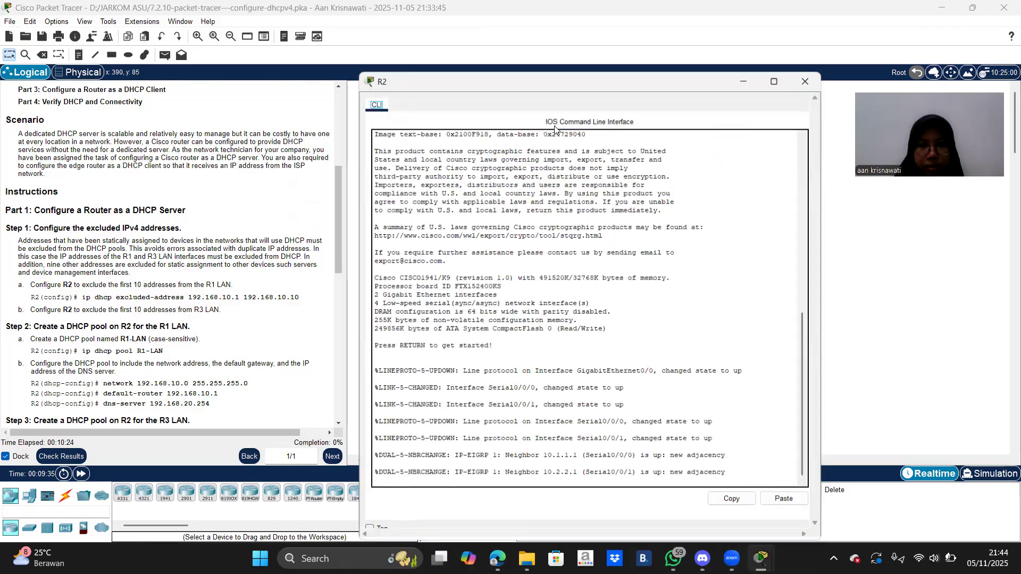
click(510, 482)
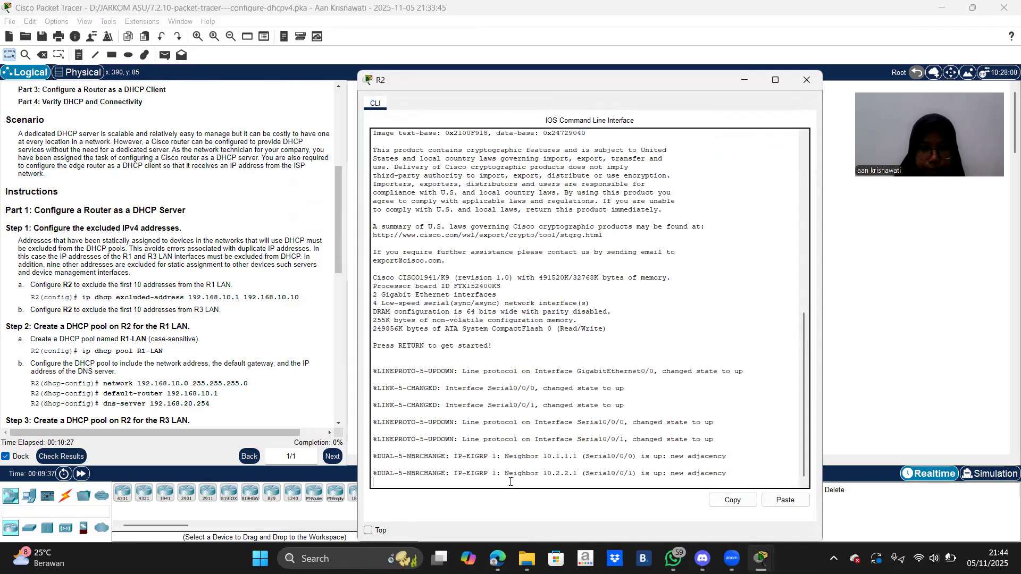
key(Return)
text(en)
key(Return)
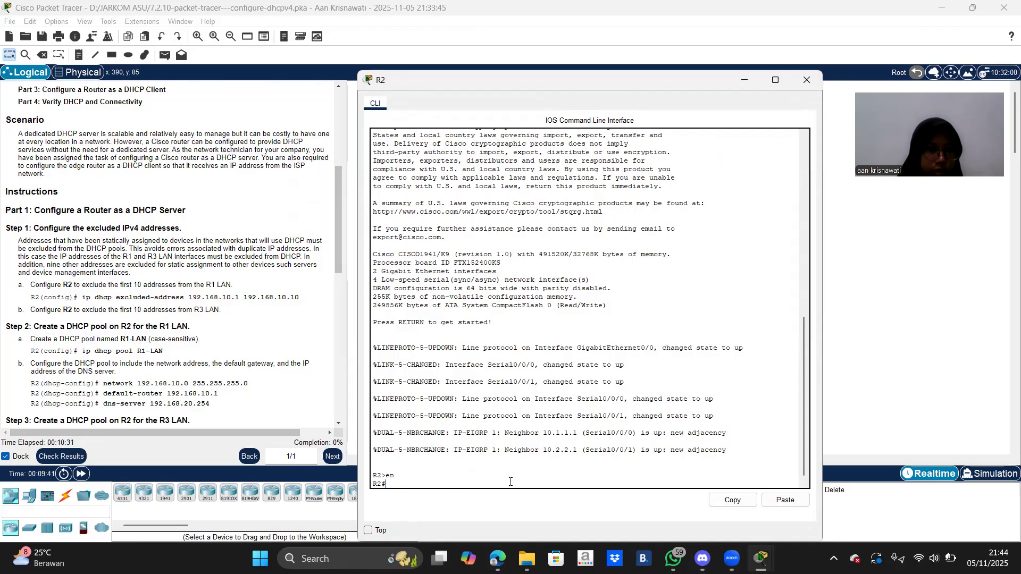
text(con)
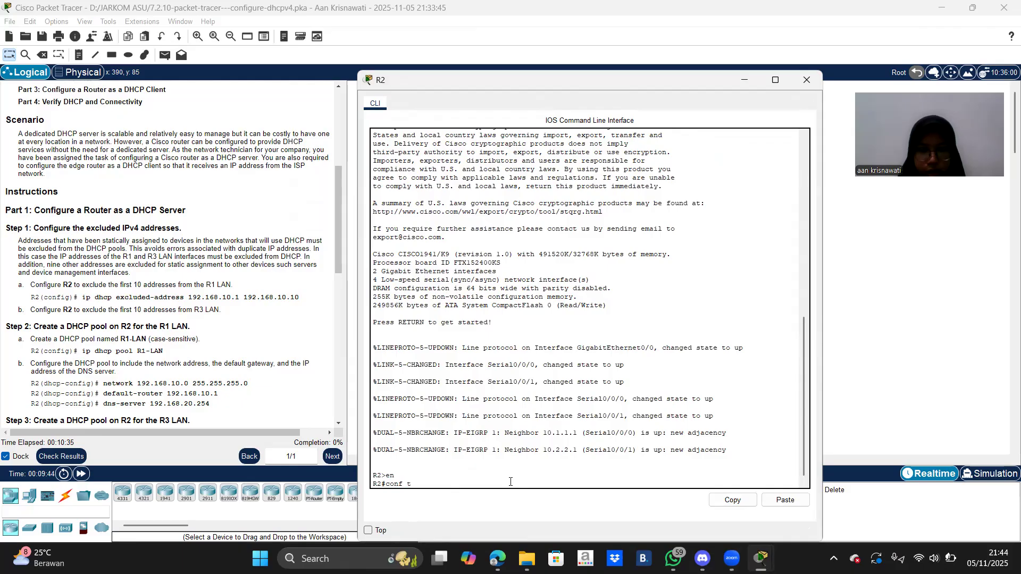
text(f t)
key(Return)
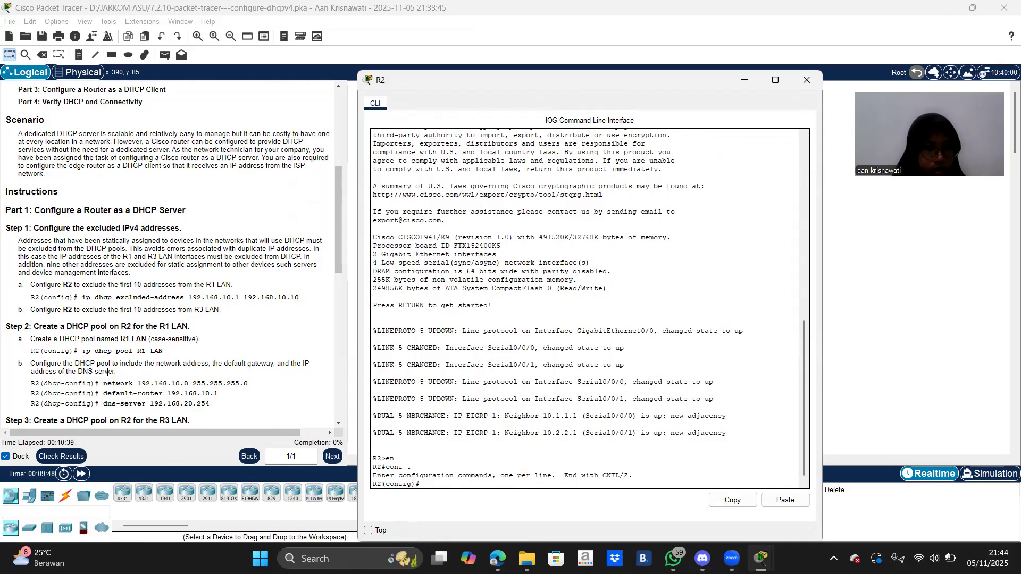
Exclude addresses 192.168.10.1 to 192.168.10.10 from DHCP on R2 by copying the command given in the instructions.
click(83, 301)
drag(83, 301, 299, 298)
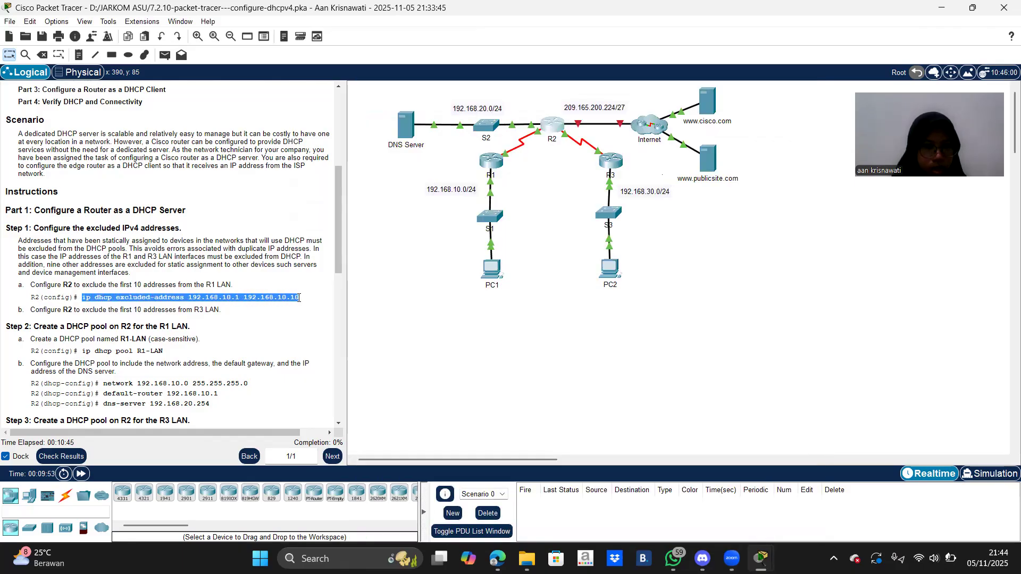
right_click(299, 298)
click(316, 305)
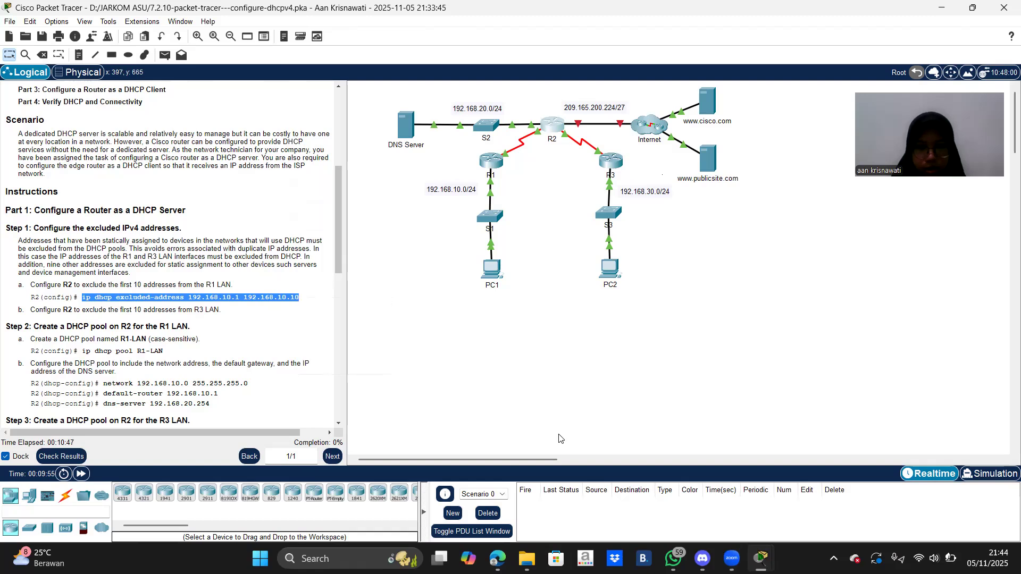
mouse_move(761, 559)
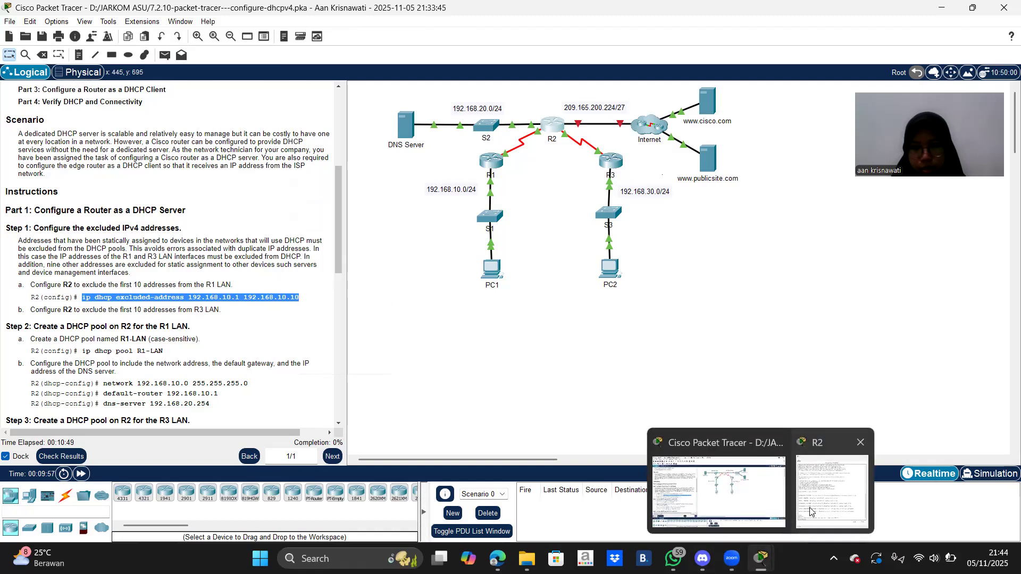
click(810, 512)
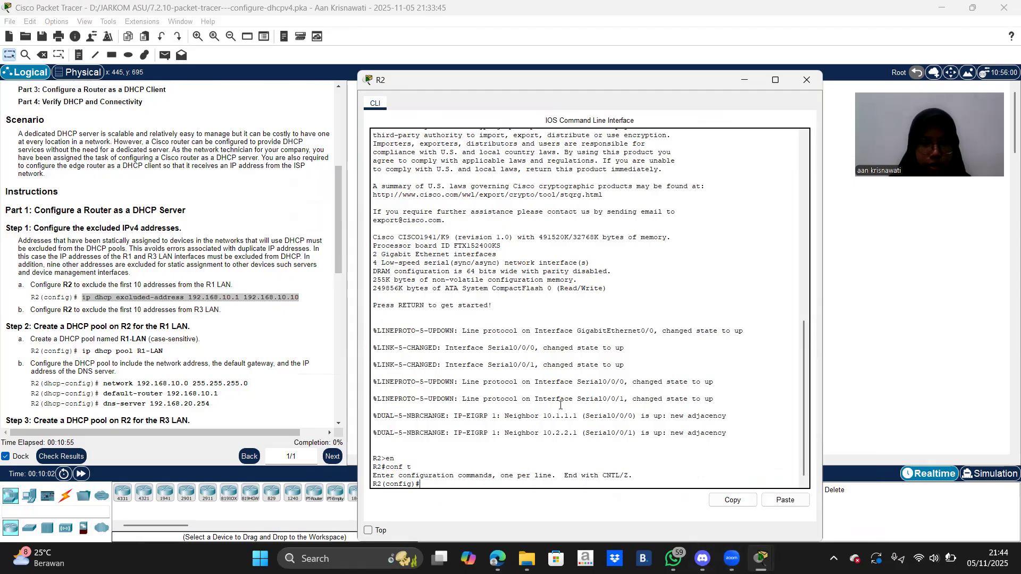
right_click(455, 488)
click(479, 508)
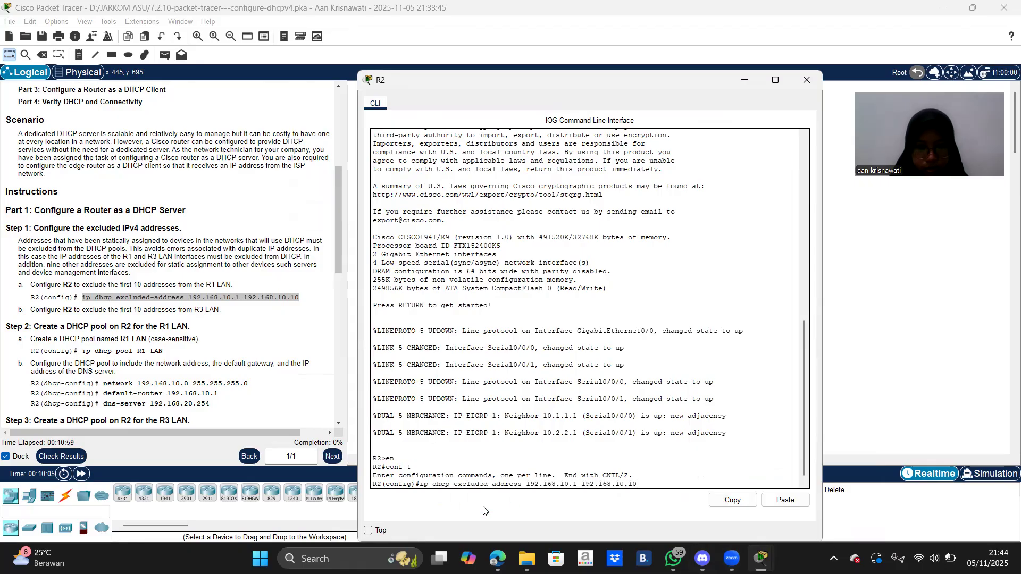
key(Return)
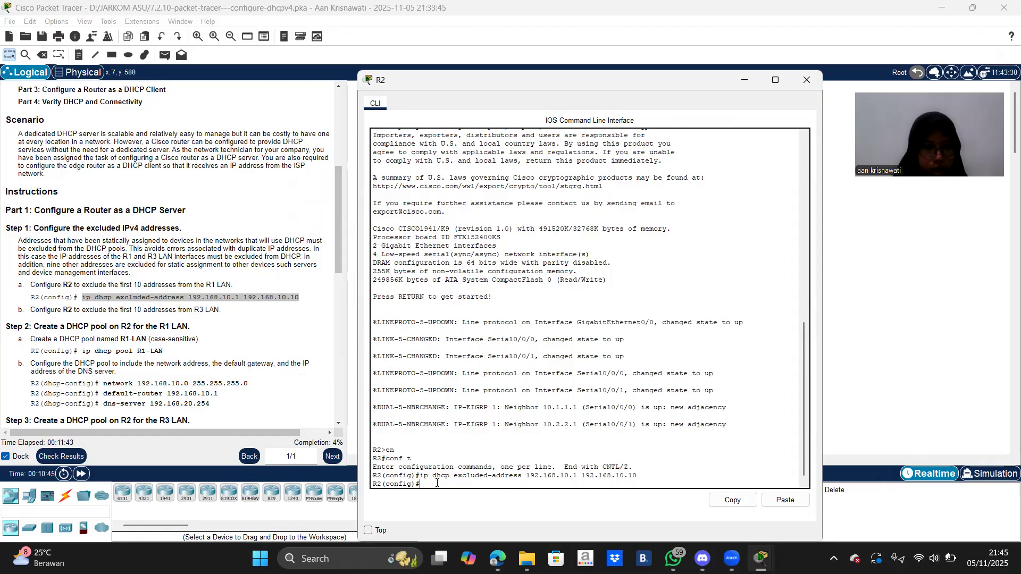
Reuse the copied command on R2 to enter ip dhcp excluded-address 192.168.30.1 192.168.10.10 for the R3 LAN.
key(ctrl+v)
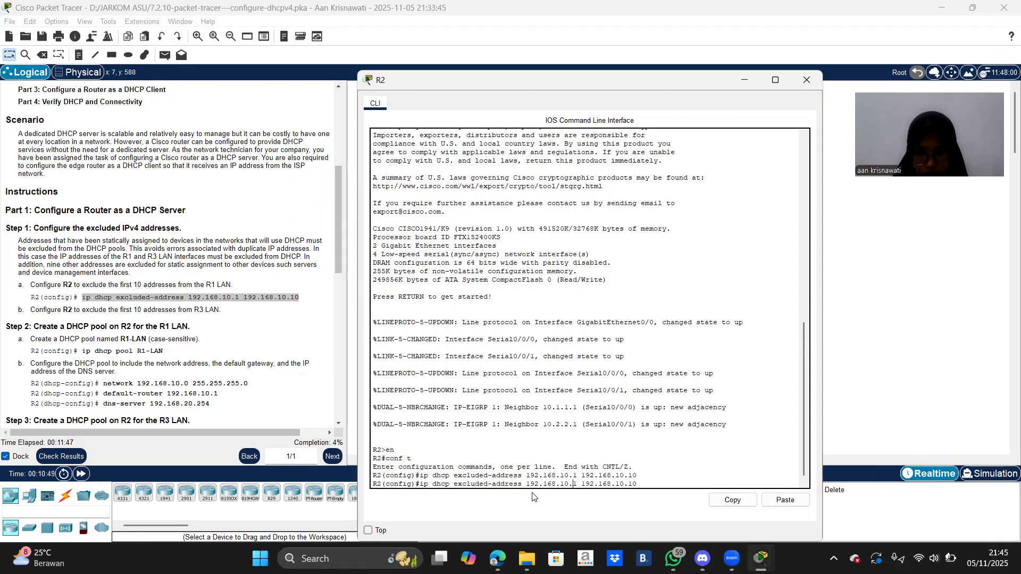
key(Left)
key(Left)
key(Left)
key(Left)
key(Left)
key(Left)
key(Left)
key(Left)
key(Left)
key(Left)
key(Left)
key(Left)
key(Left)
key(Left)
key(Left)
key(Left)
key(Left)
key(BackSpace)
text(3)
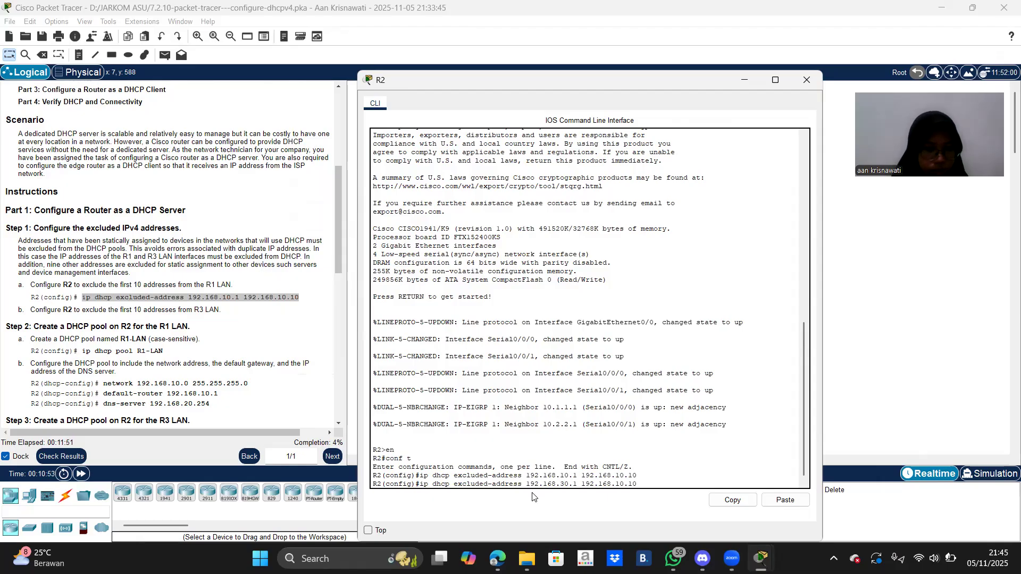
key(Return)
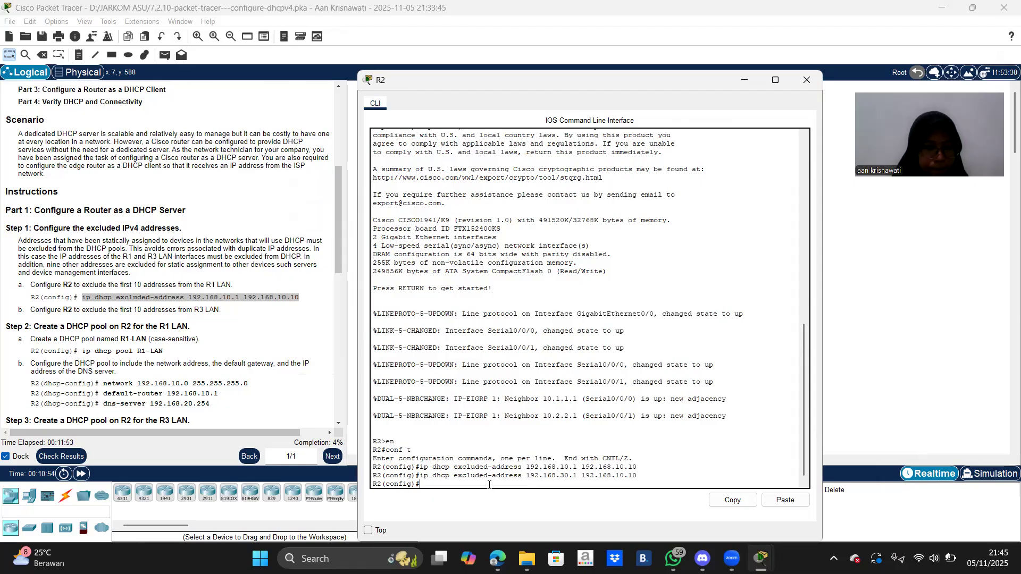
Copy the R1-LAN pool creation command from Step 2 of the instructions and return to R2's command line.
scroll(211, 361, down, 2)
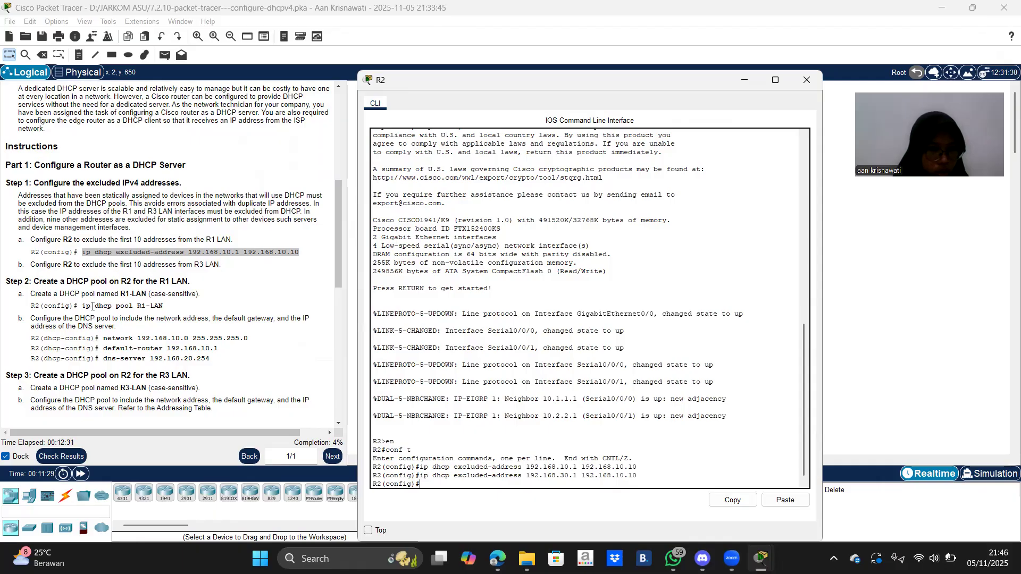
drag(86, 306, 166, 308)
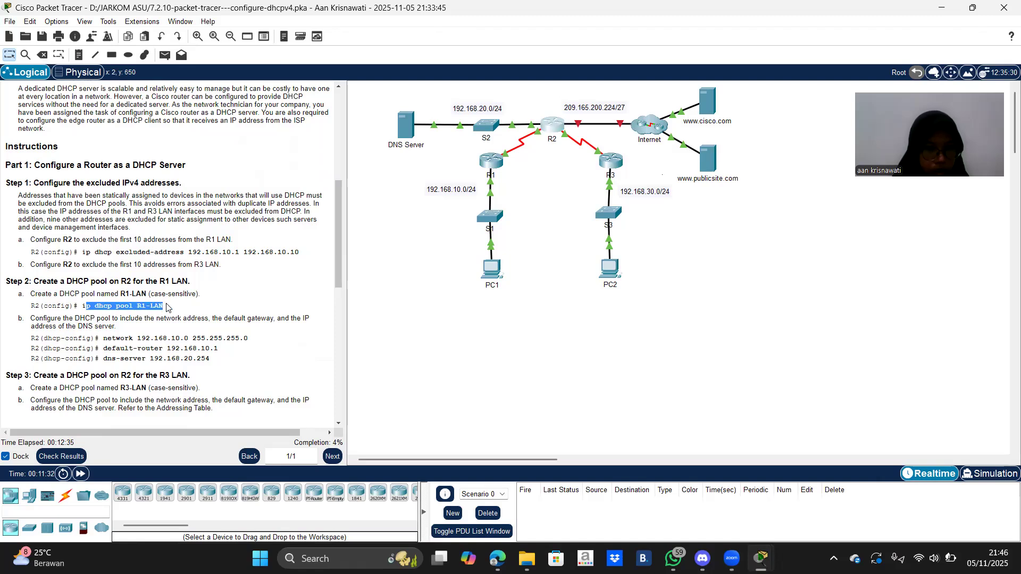
right_click(166, 308)
click(203, 315)
click(758, 555)
click(915, 505)
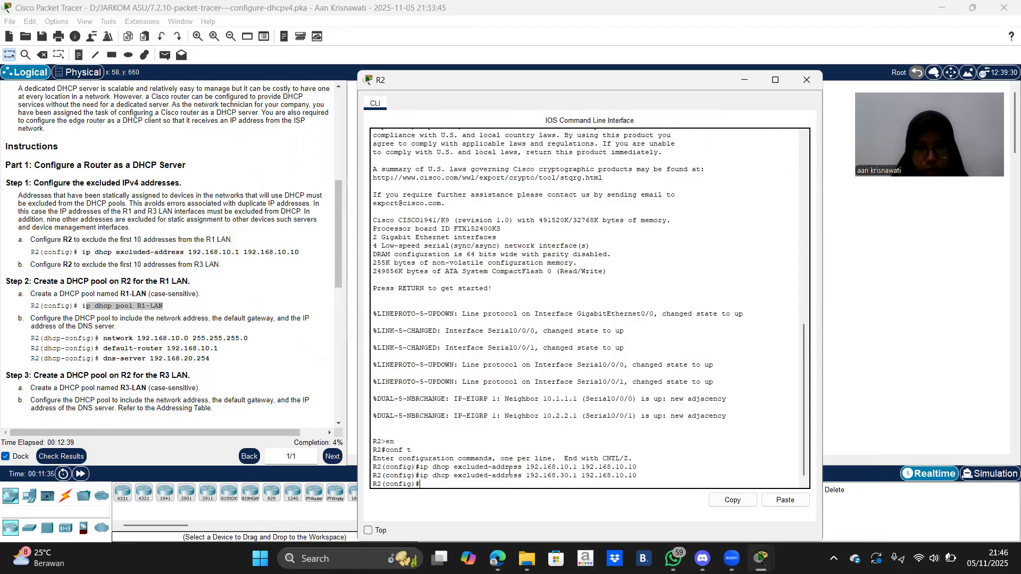
key(Up)
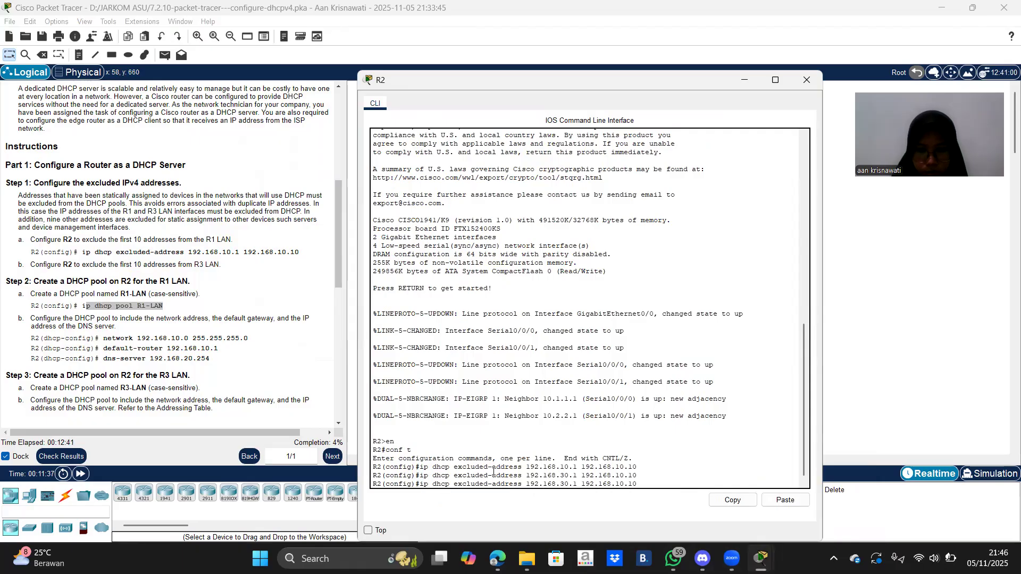
key(BackSpace)
key(BackSpace)
key(BackSpace)
key(BackSpace)
key(BackSpace)
key(BackSpace)
key(BackSpace)
key(BackSpace)
key(BackSpace)
key(BackSpace)
key(BackSpace)
key(BackSpace)
key(BackSpace)
key(BackSpace)
key(BackSpace)
key(BackSpace)
key(BackSpace)
key(BackSpace)
key(BackSpace)
key(BackSpace)
key(BackSpace)
key(BackSpace)
key(BackSpace)
key(BackSpace)
key(BackSpace)
key(BackSpace)
key(BackSpace)
key(BackSpace)
key(BackSpace)
key(BackSpace)
key(BackSpace)
key(BackSpace)
key(BackSpace)
key(BackSpace)
key(BackSpace)
key(BackSpace)
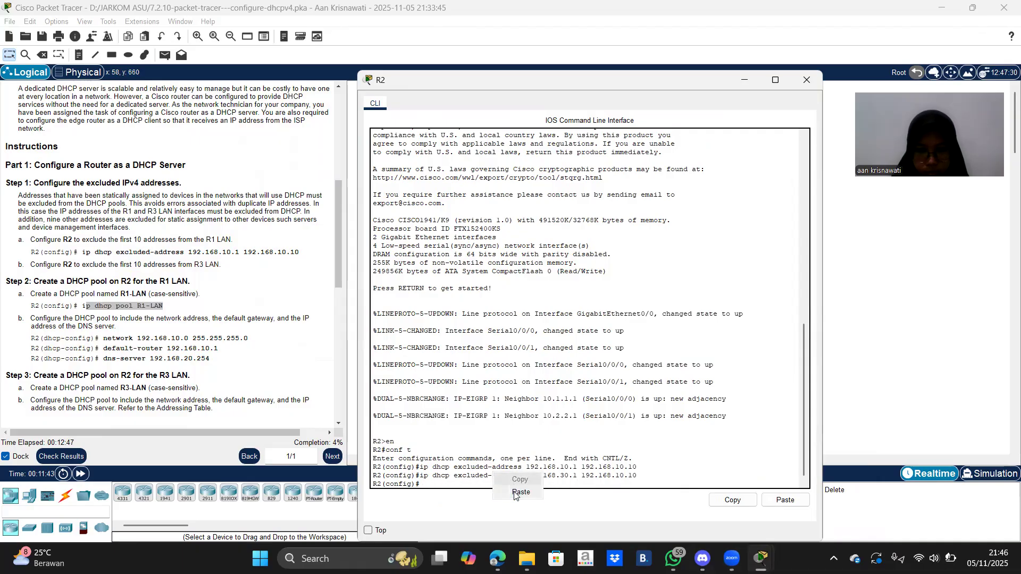
Create the DHCP pool on R2 with the command ip dhcp pool R1-LAN, adding the letter missing from the pasted text.
key(ctrl+v)
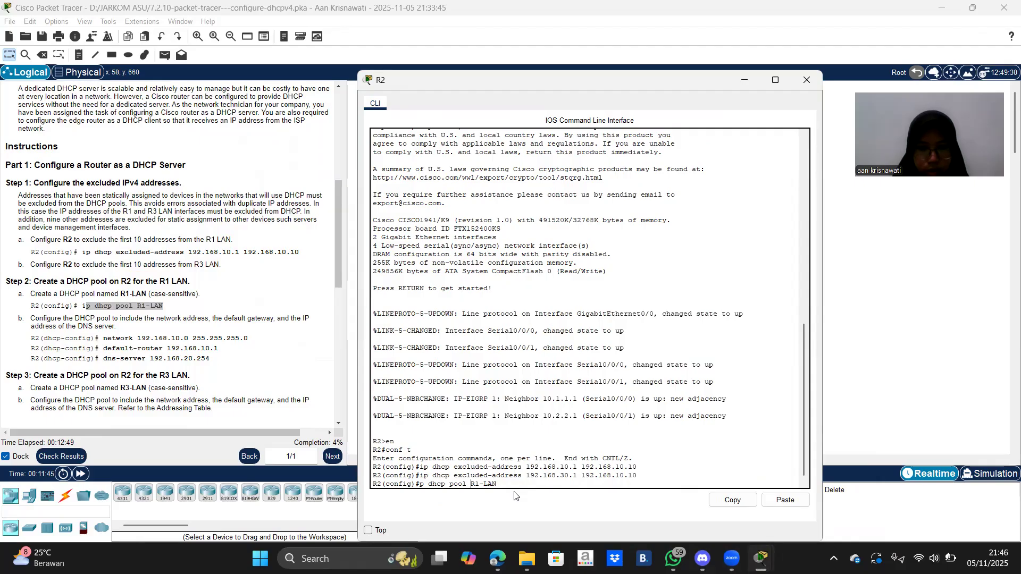
key(Home)
text(i)
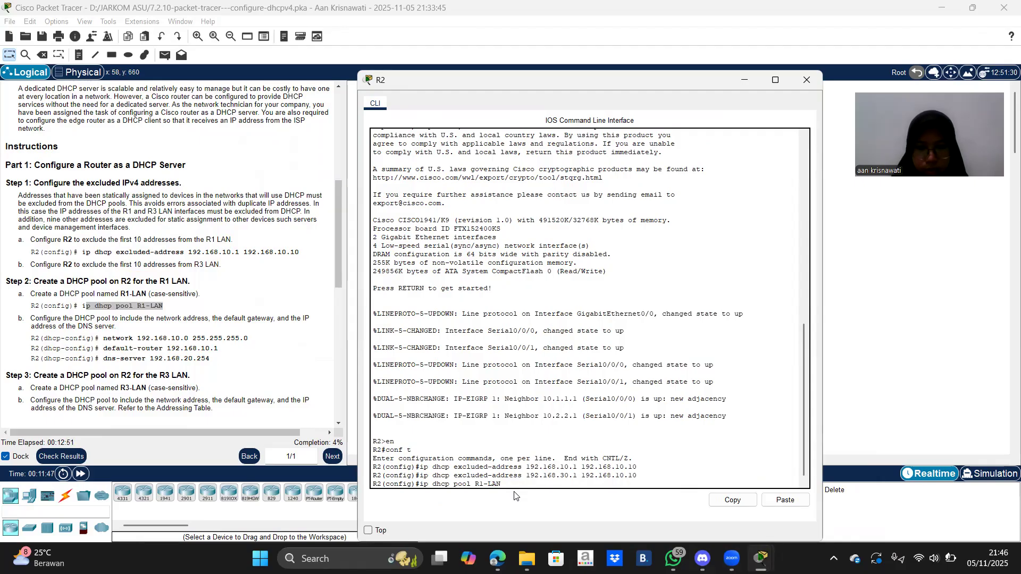
key(Return)
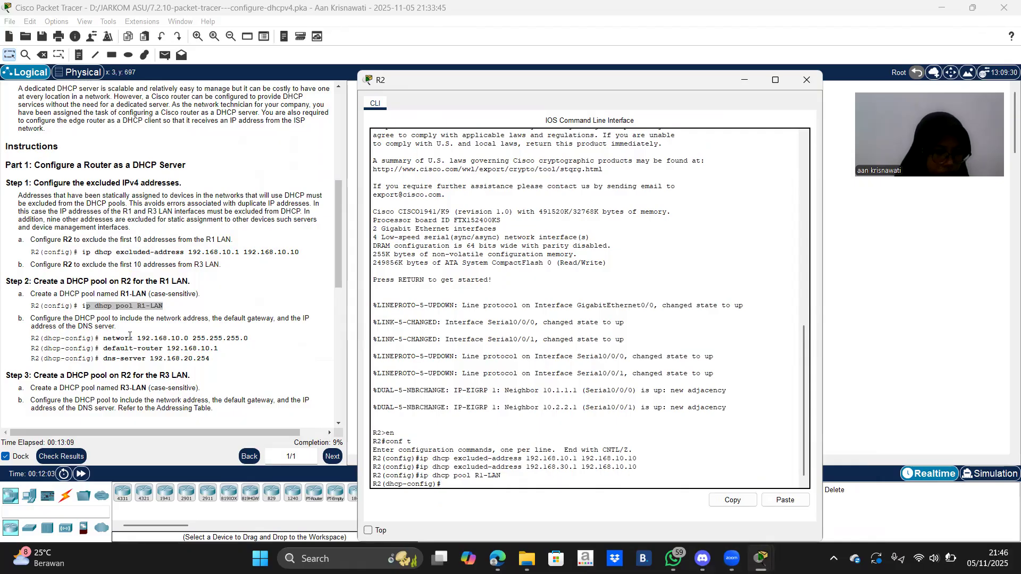
Set the R1-LAN pool's network to 192.168.10.0 255.255.255.0 using the command copied from the instructions.
drag(105, 338, 254, 339)
right_click(254, 339)
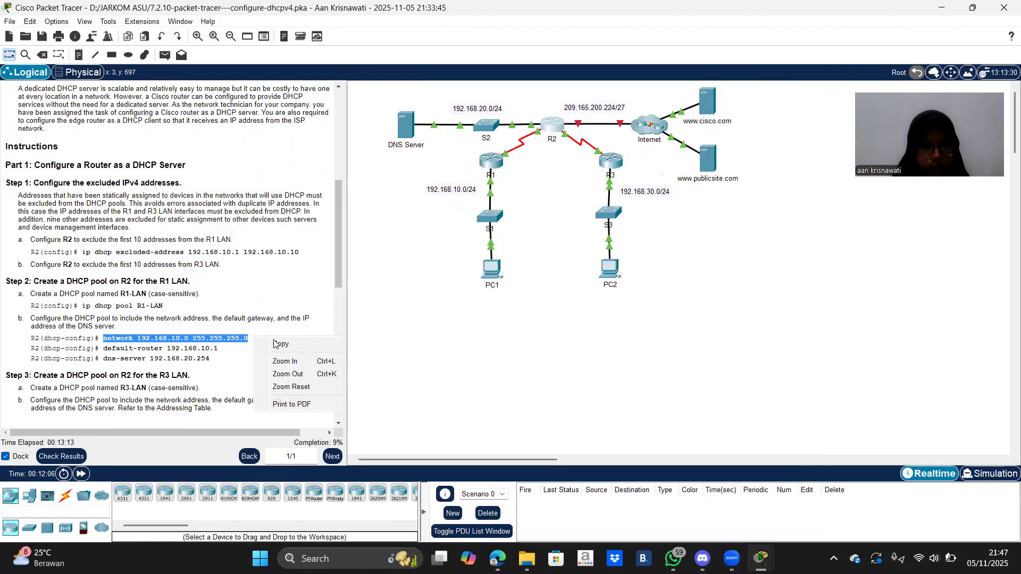
click(281, 342)
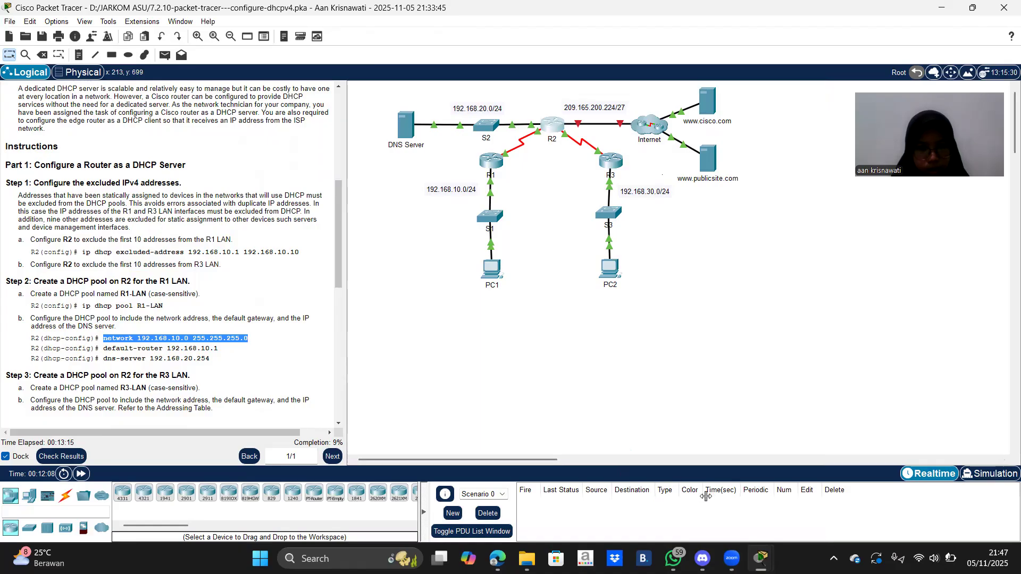
mouse_move(764, 550)
click(814, 523)
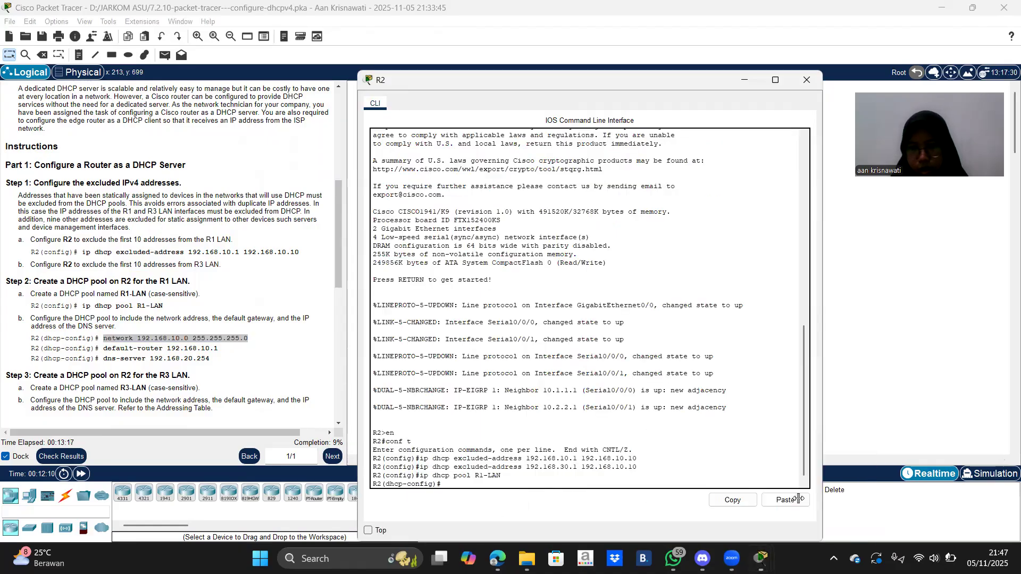
right_click(532, 484)
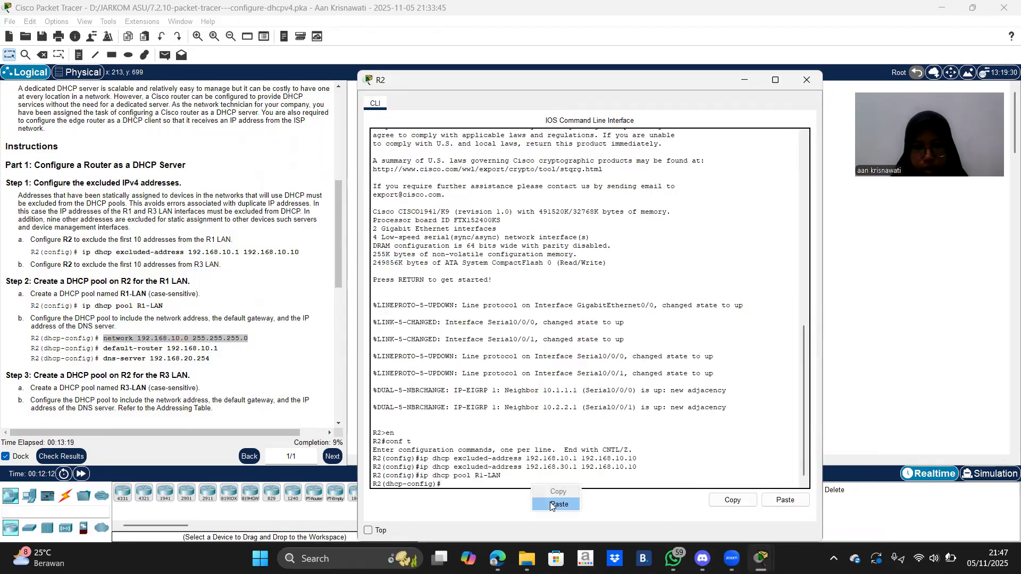
click(551, 505)
key(Return)
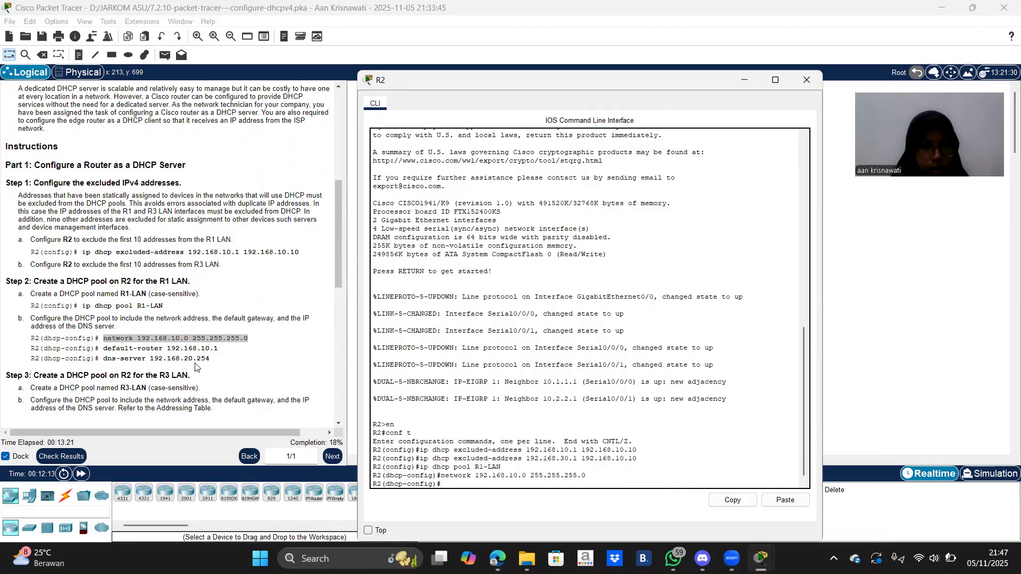
Set the R1-LAN pool's default router to 192.168.10.1 using the command copied from the instructions.
click(102, 349)
drag(103, 349, 226, 354)
right_click(226, 353)
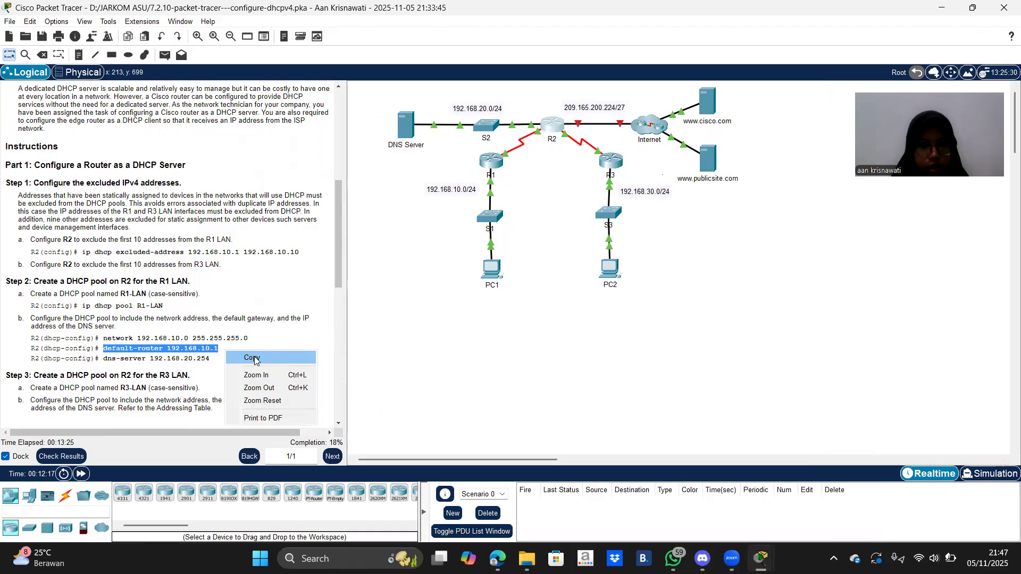
click(253, 358)
mouse_move(761, 558)
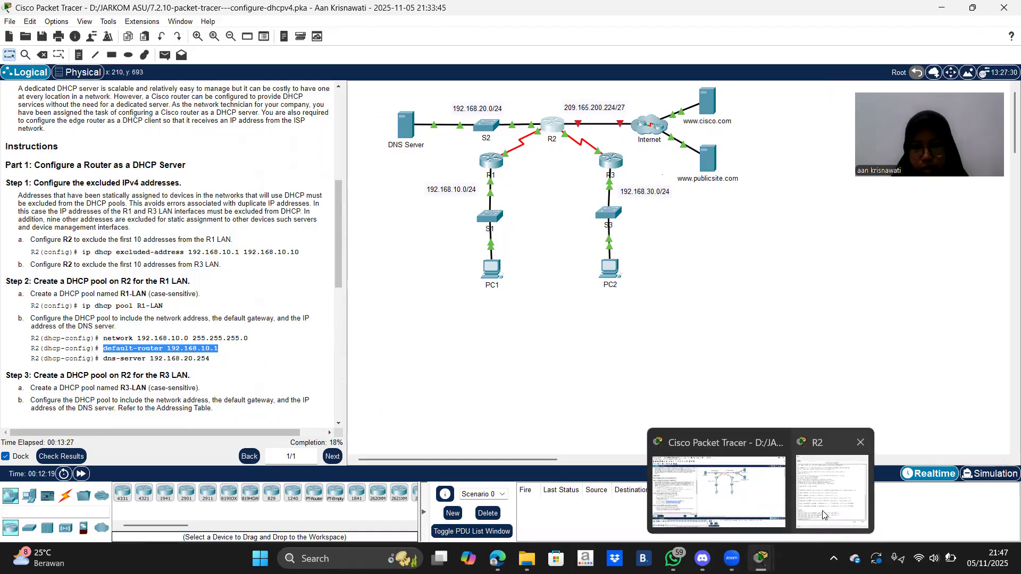
click(822, 512)
right_click(497, 482)
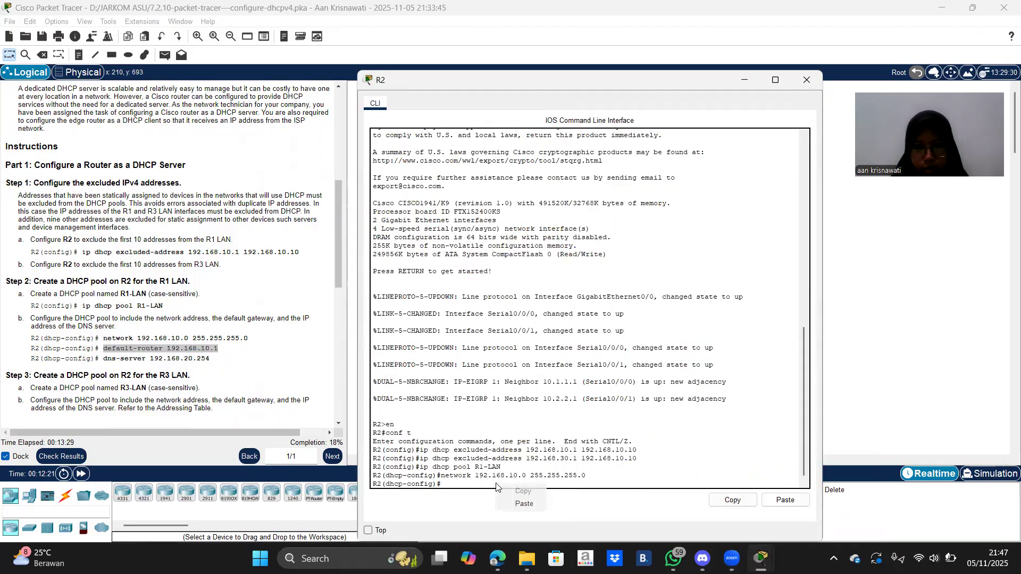
click(524, 505)
key(Return)
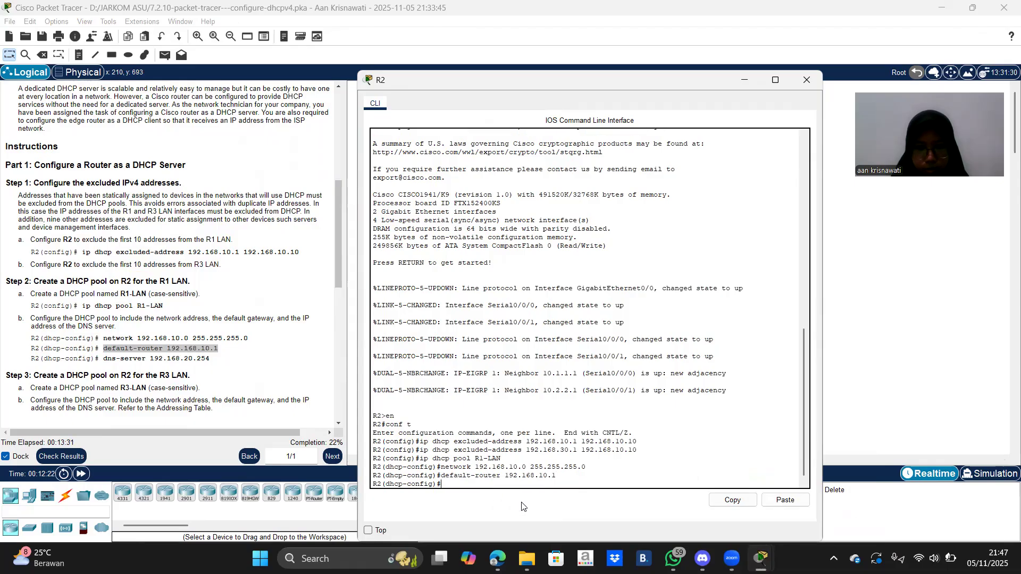
Set the R1-LAN pool's DNS server to 192.168.20.254 on R2 using the dns-server command copied from the instructions.
drag(104, 359, 223, 359)
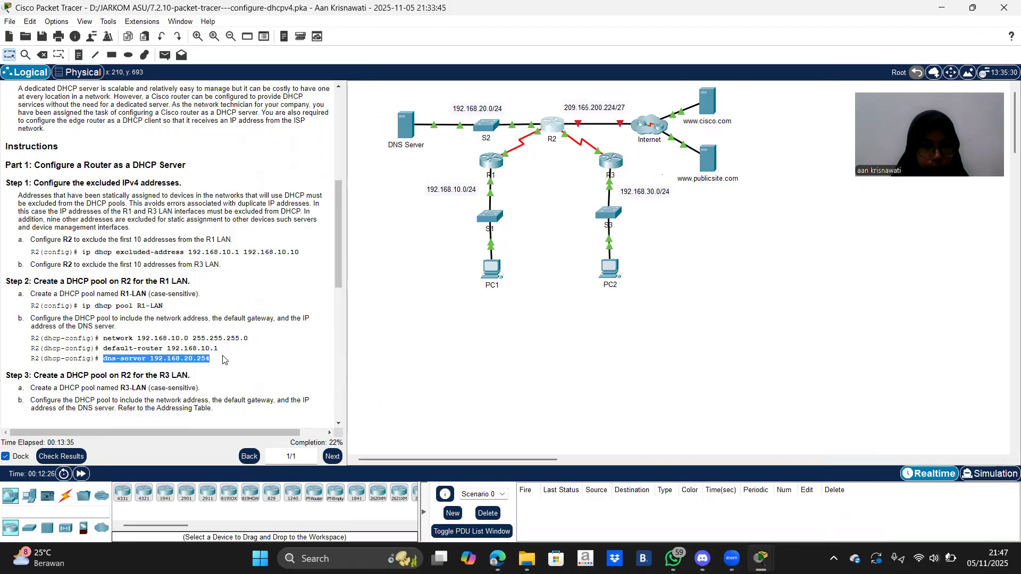
right_click(223, 359)
click(237, 361)
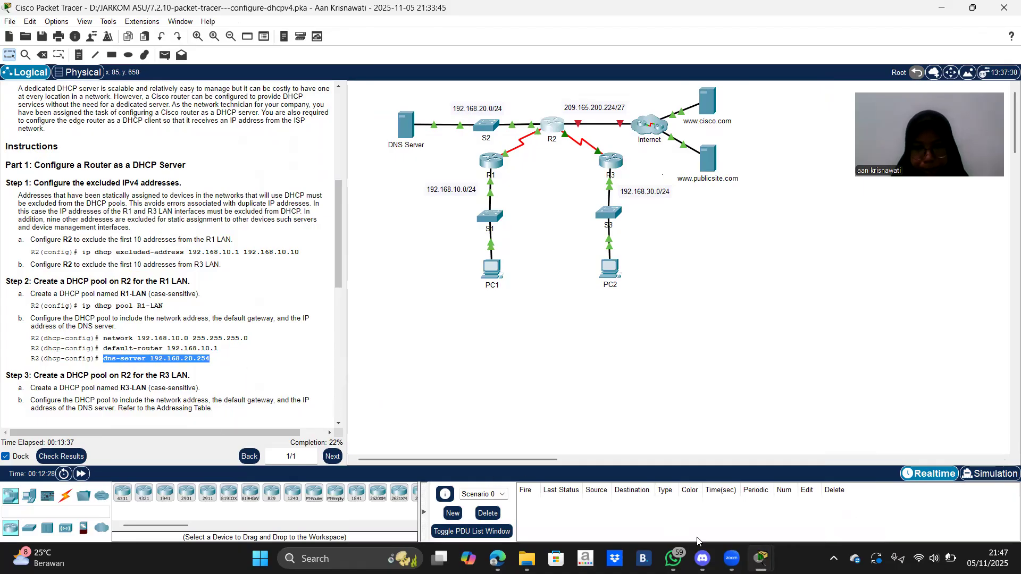
click(760, 558)
click(850, 496)
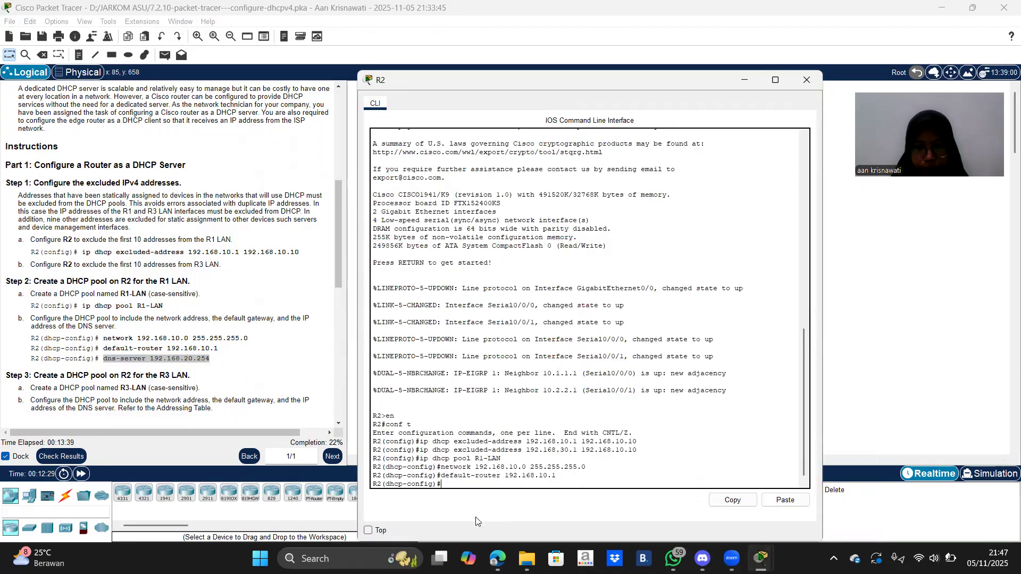
right_click(474, 482)
click(502, 501)
key(Return)
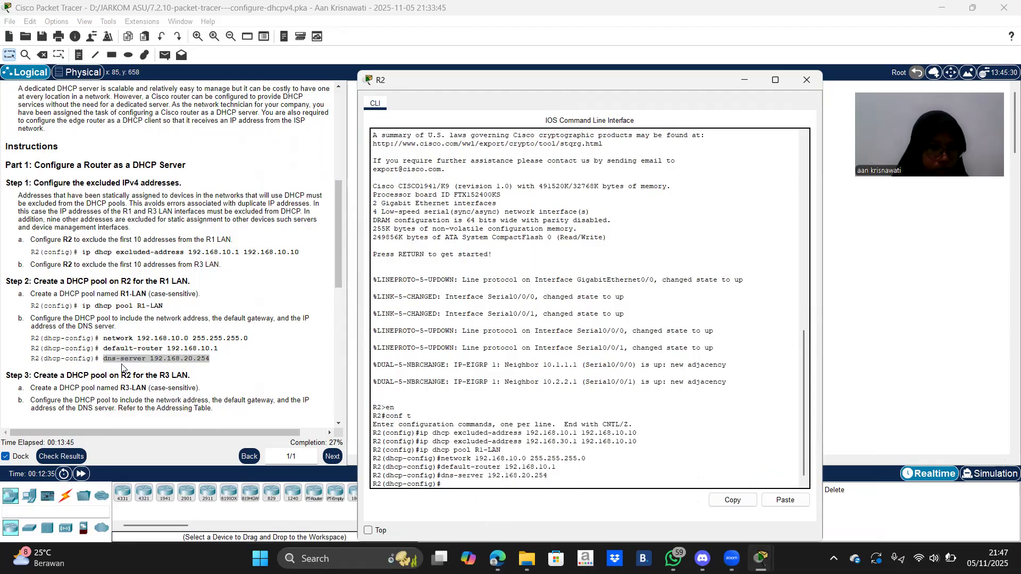
scroll(123, 368, down, 2)
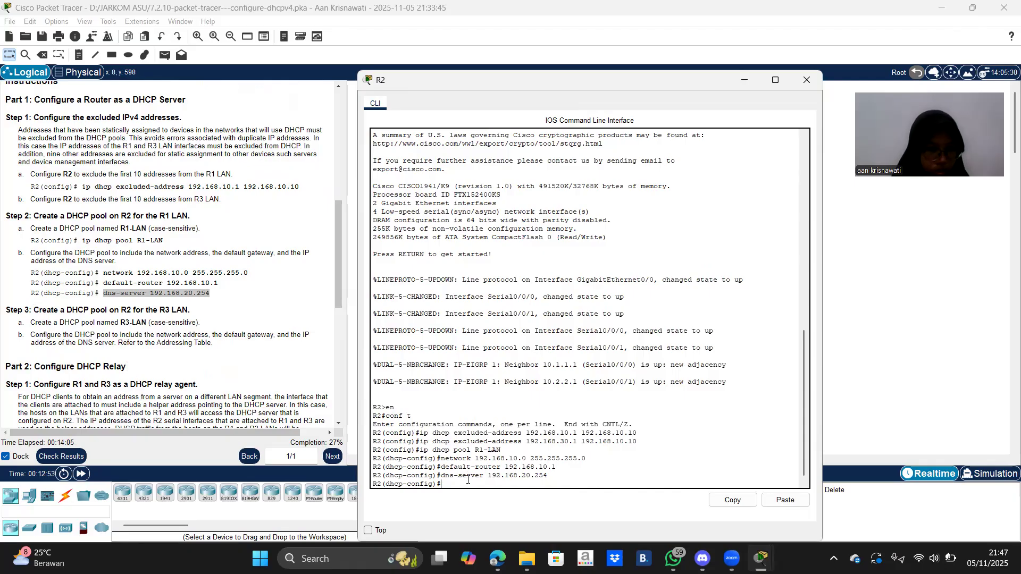
text(i)
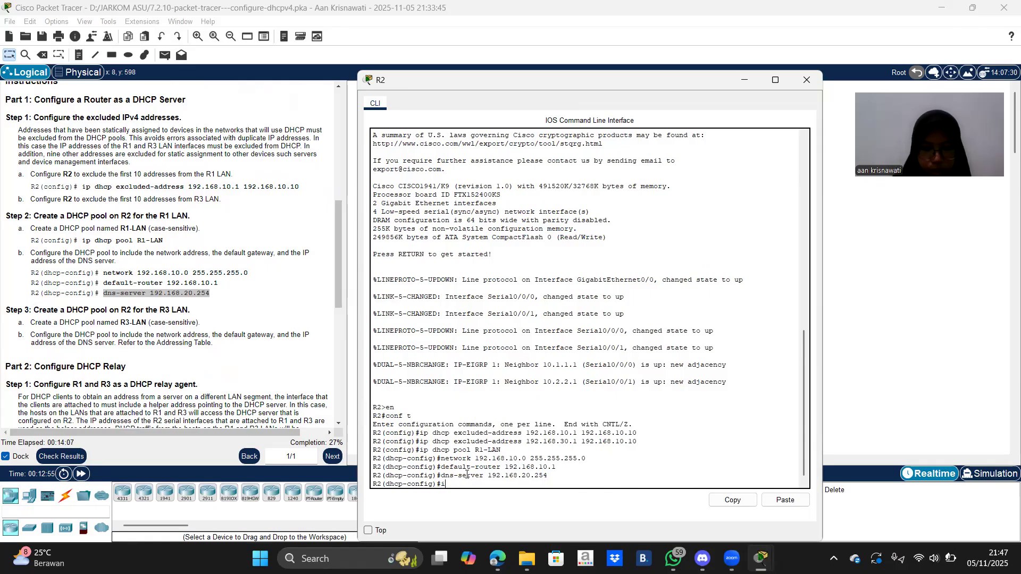
text(ps)
text(d)
key(BackSpace)
key(BackSpace)
key(BackSpace)
key(BackSpace)
Exit the R1-LAN pool configuration and create a second DHCP pool on R2 with the command ip dhcp pool R3-LAN.
text(exit)
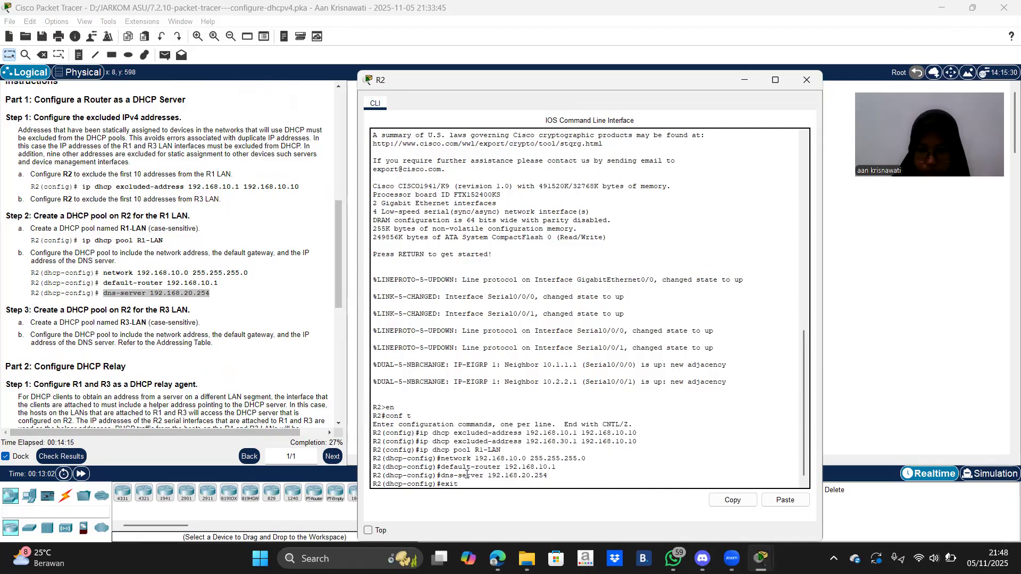
key(Return)
text(ip dhcp)
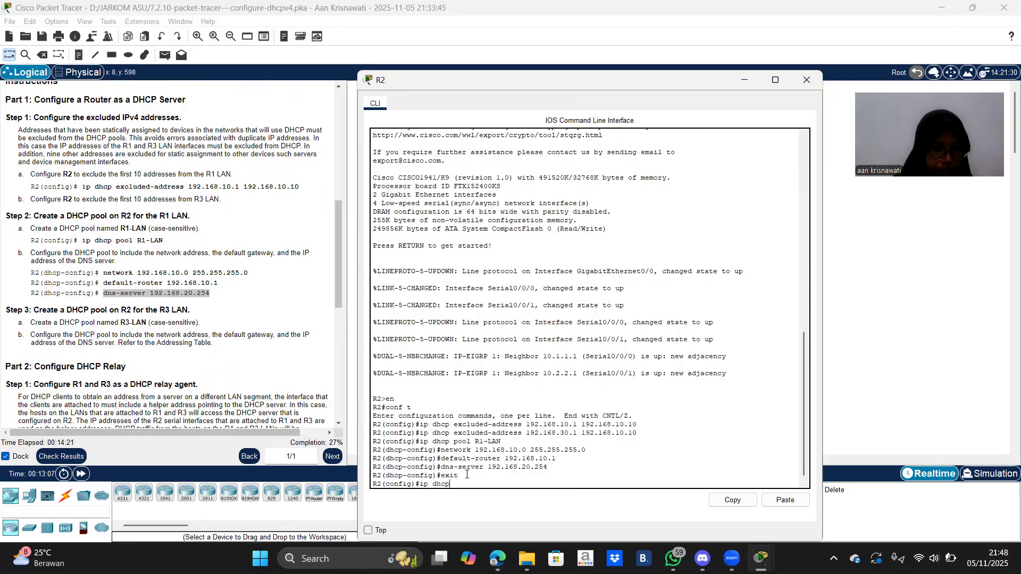
text( pol)
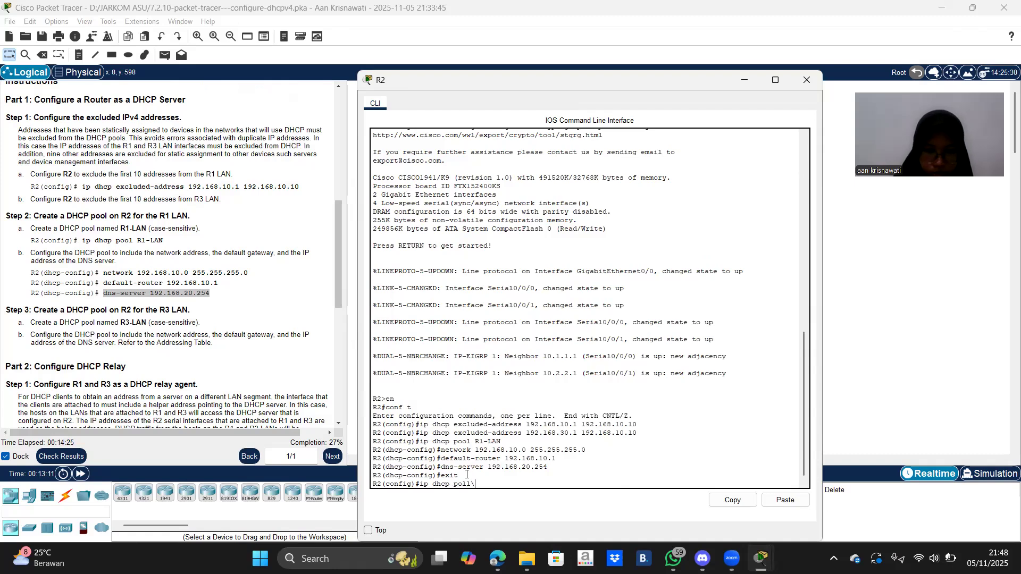
key(BackSpace)
text(l)
text(l)
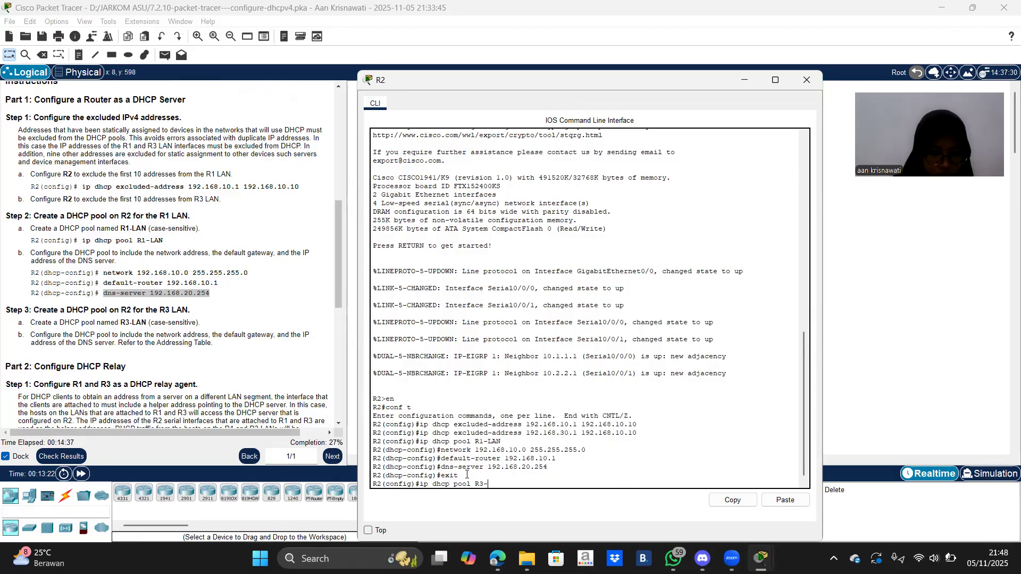
text(AN)
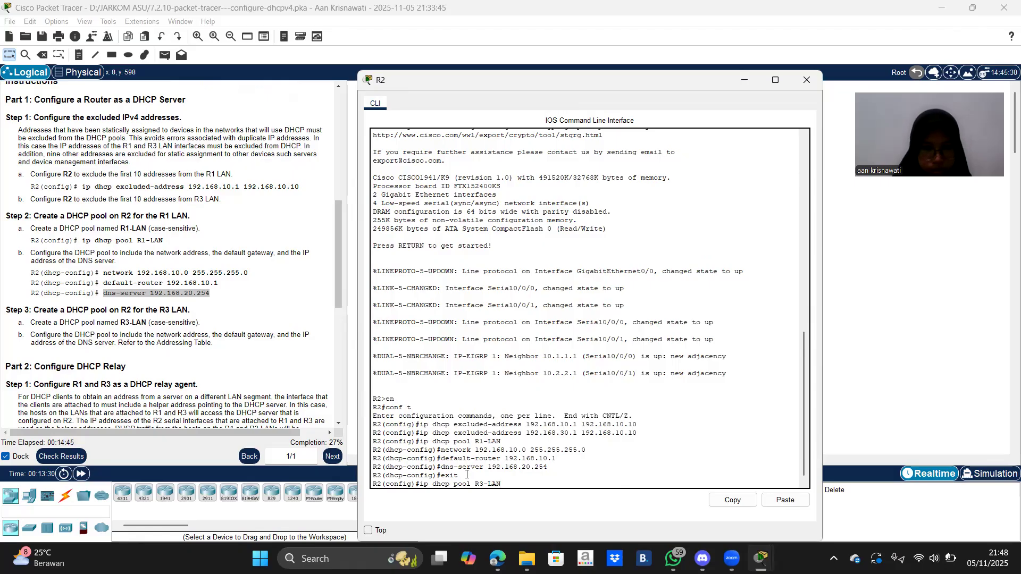
key(Return)
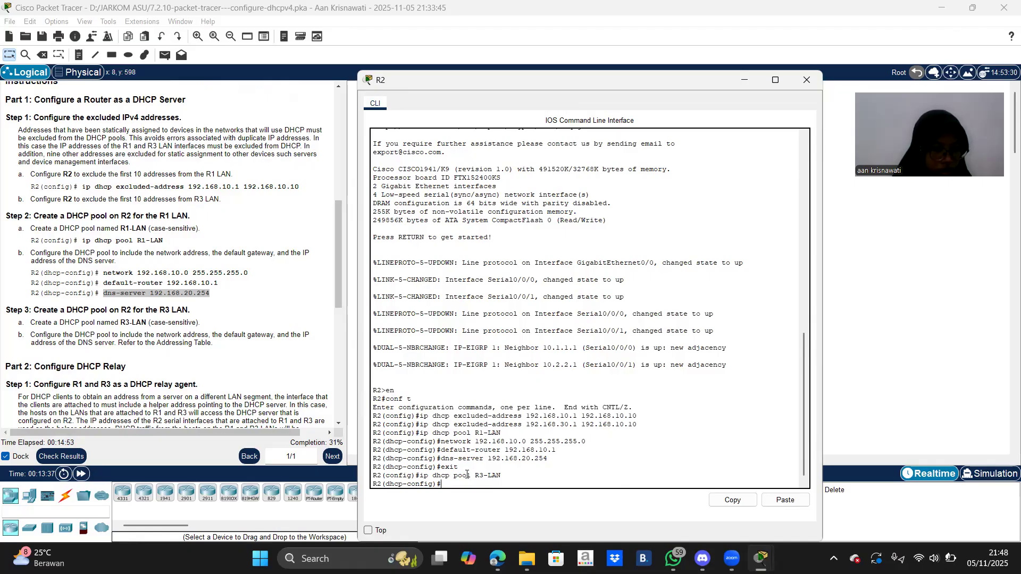
Consult the Addressing Table and set the R3-LAN pool's network to 192.168.30.0 255.255.255.0.
text(n)
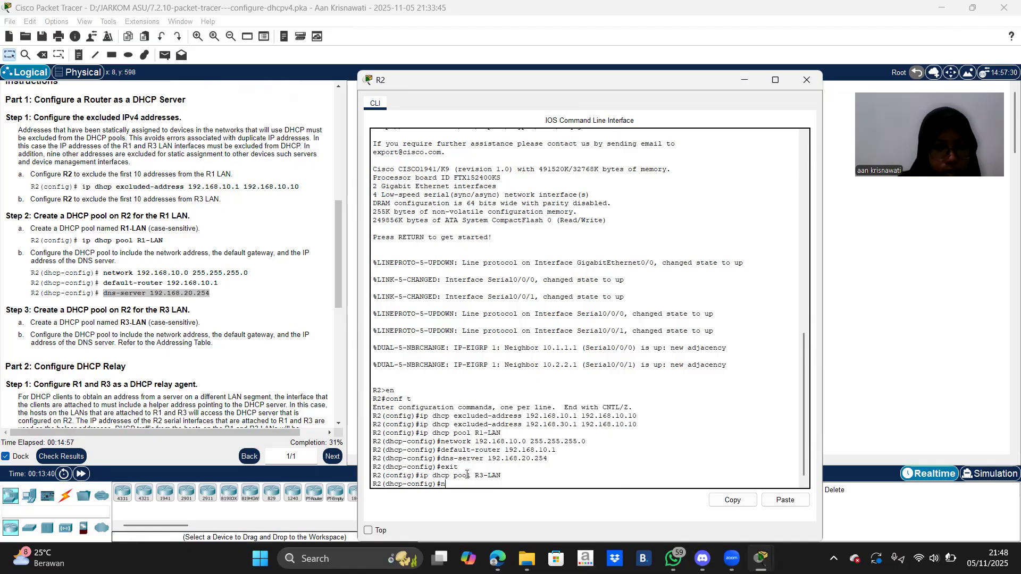
text(etw)
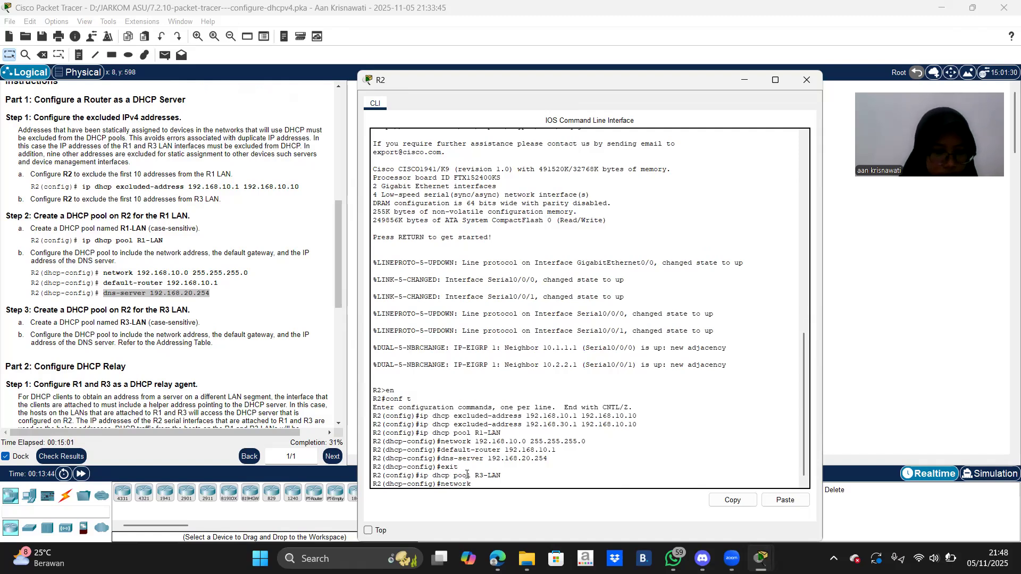
text(ork)
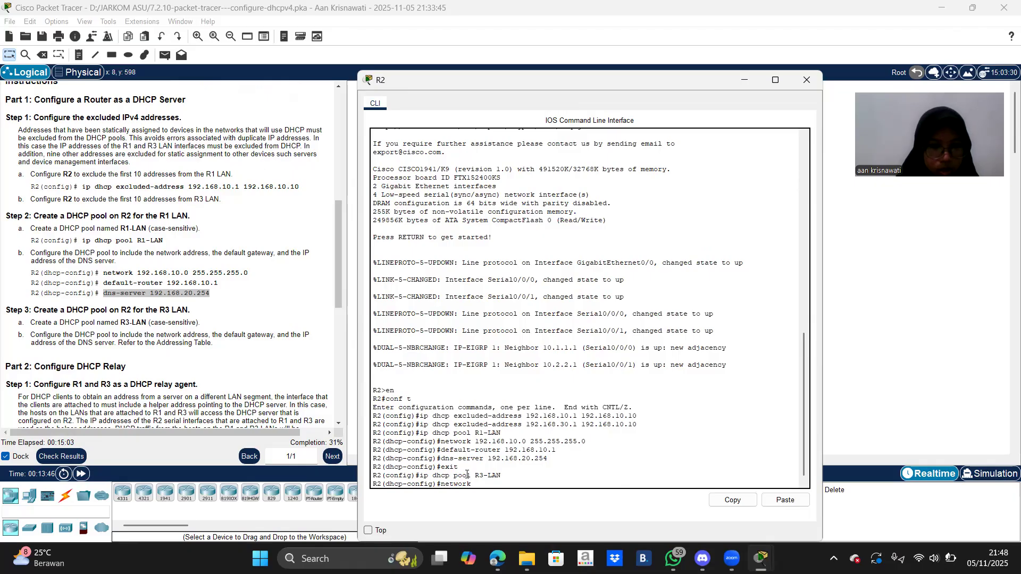
scroll(228, 290, up, 10)
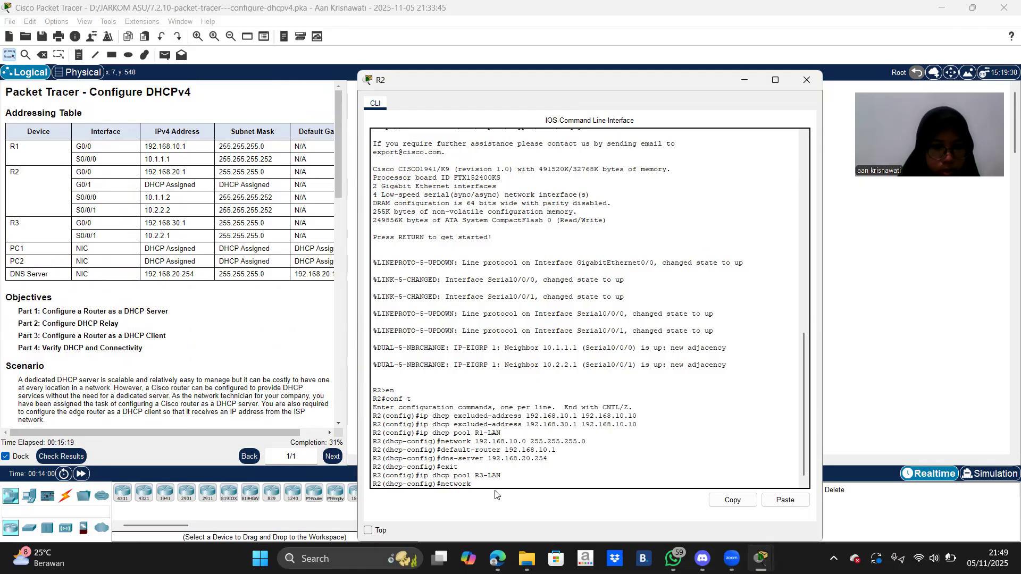
text(192)
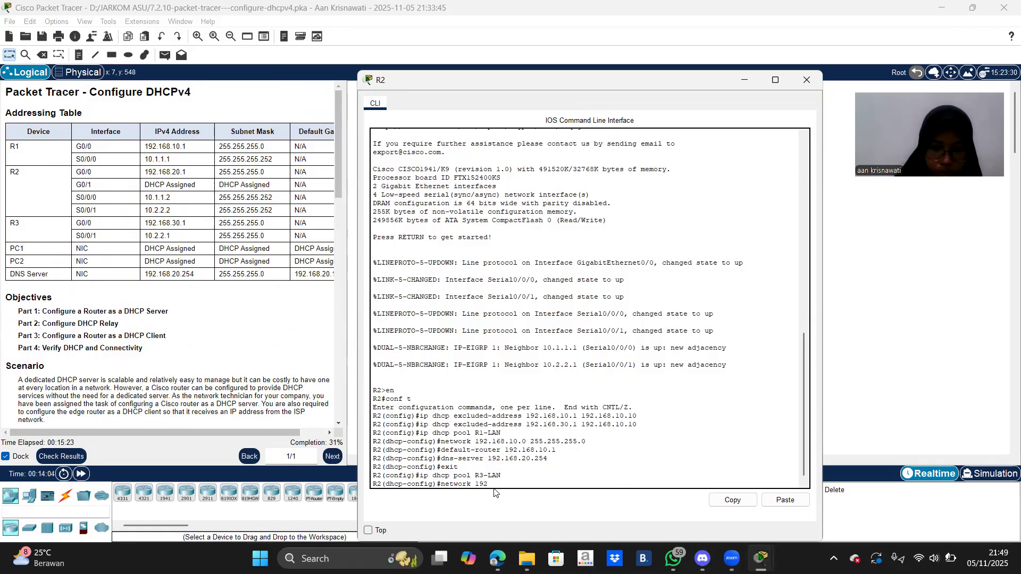
text(.168)
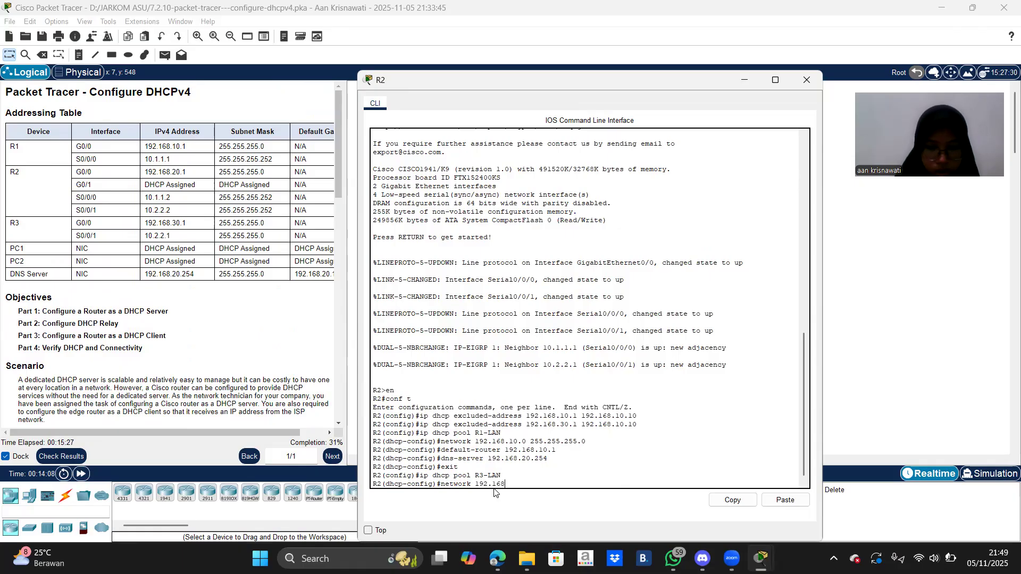
text(.3)
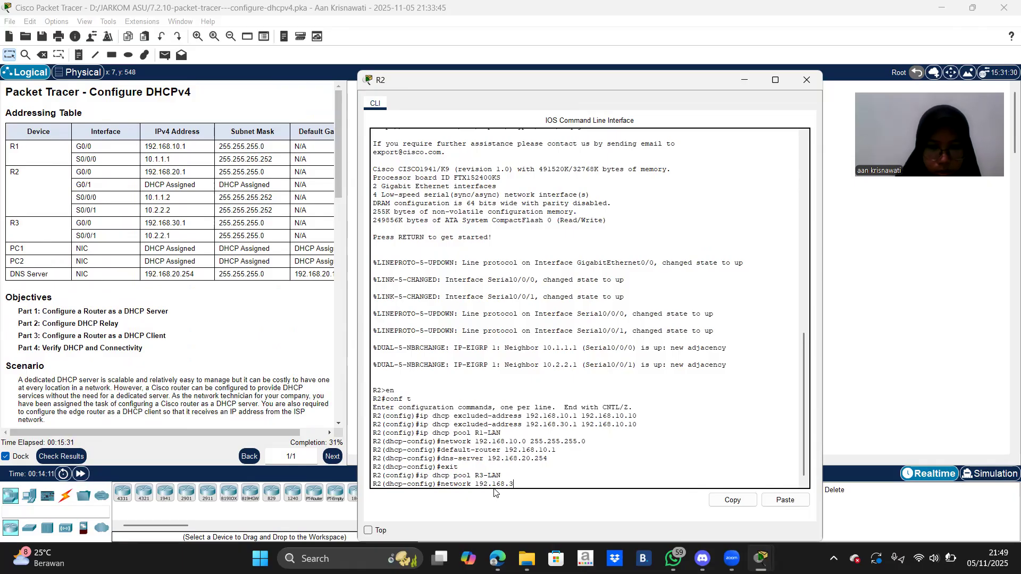
text(0)
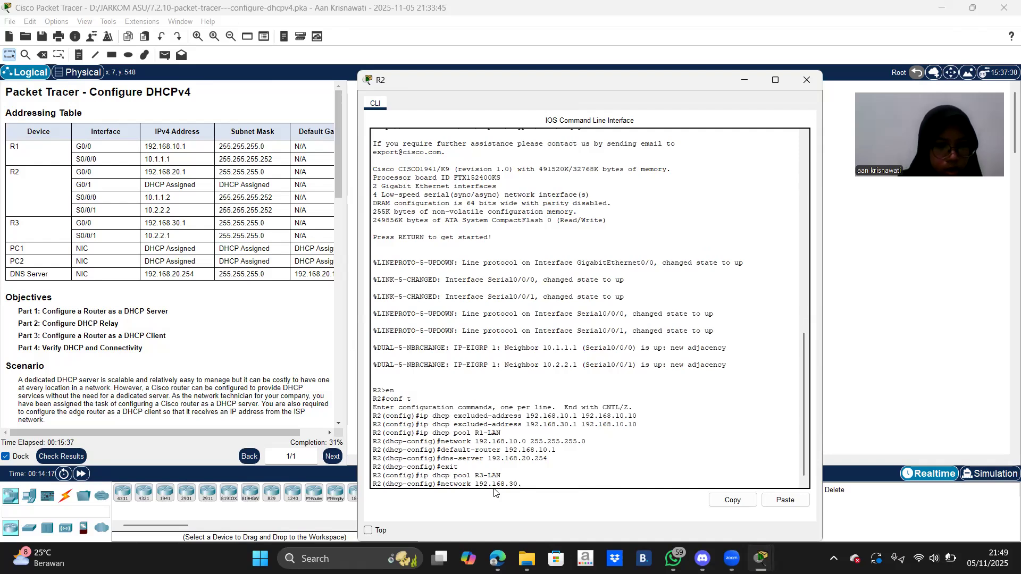
text(.0)
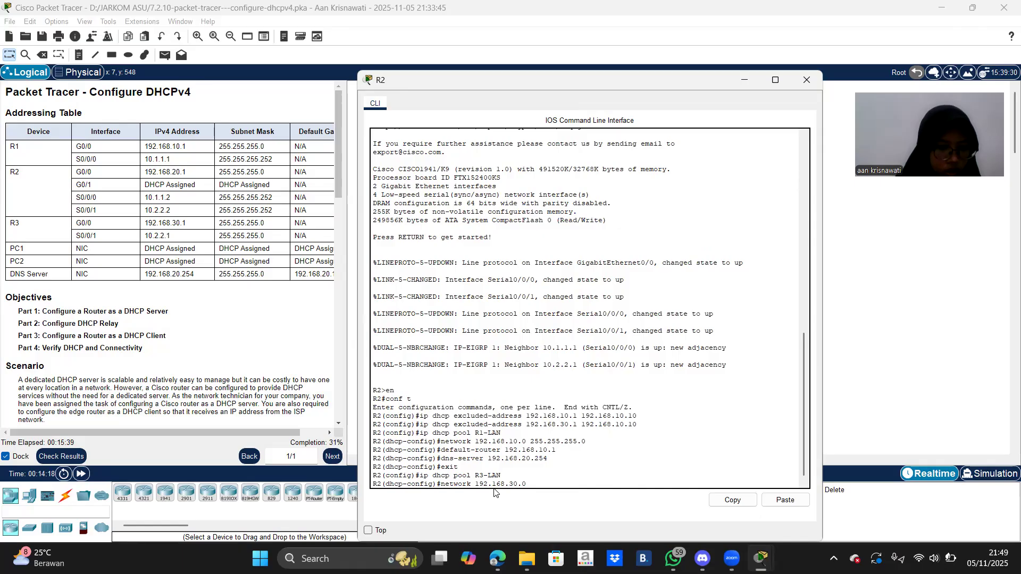
text( 255.25)
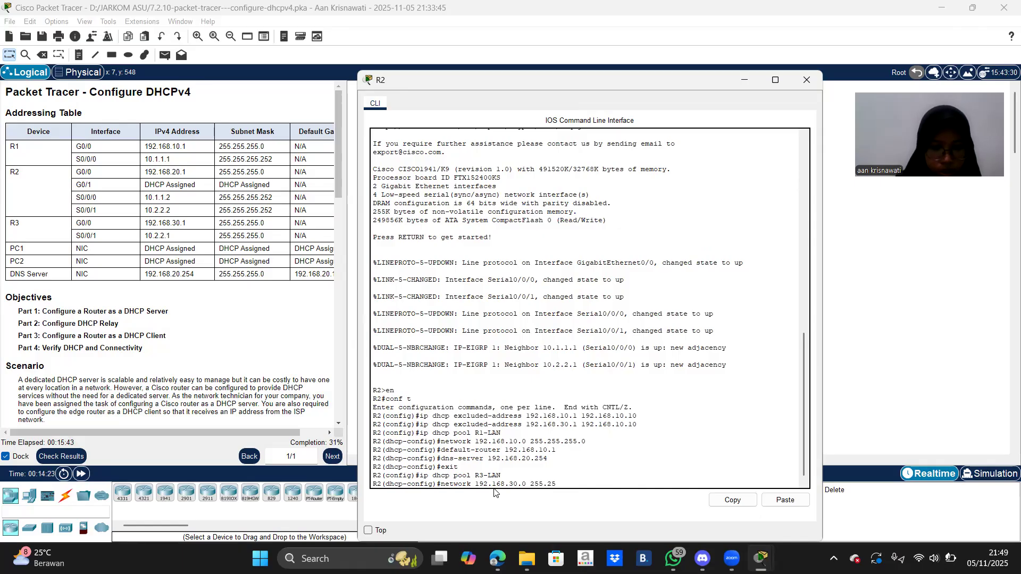
text(5.255)
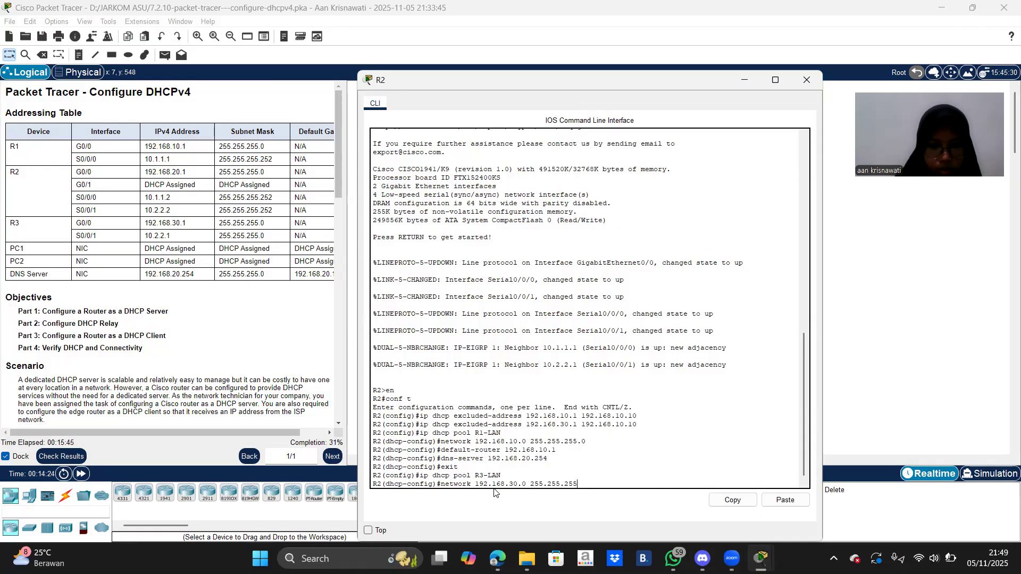
text(.0)
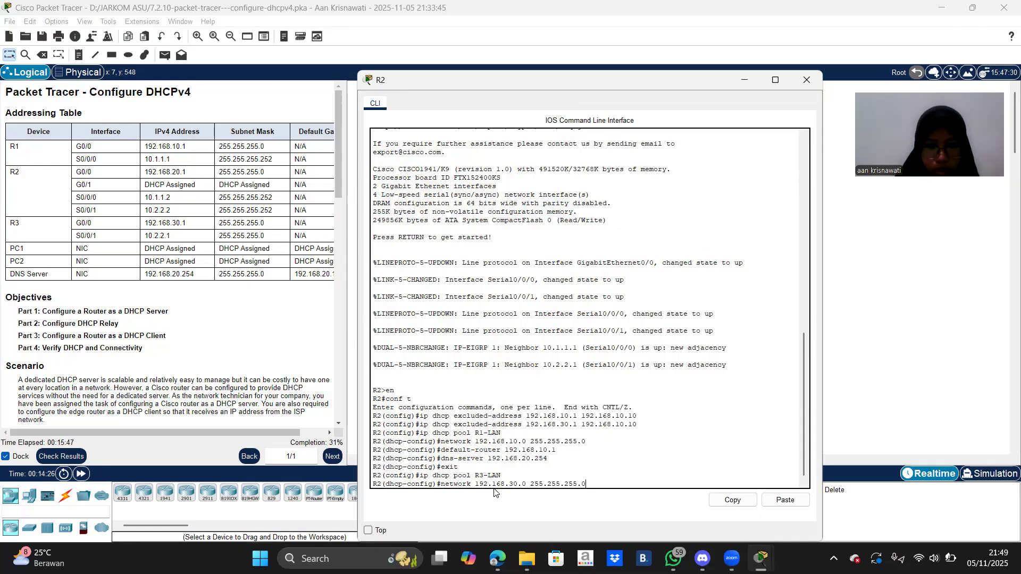
key(Return)
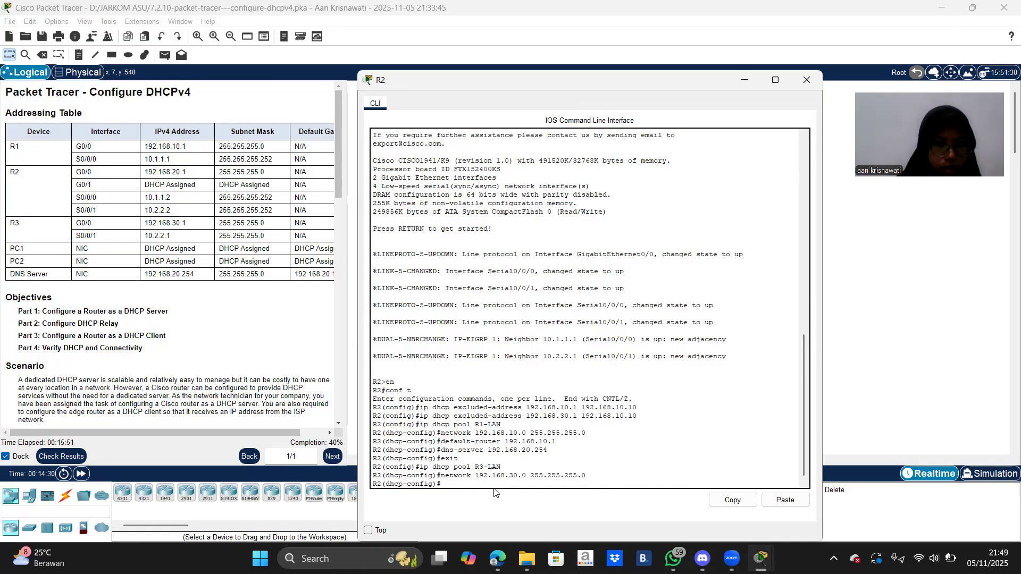
Try to set the R3-LAN pool's default router with the command defauld-router 192.168.30.1.
text(d)
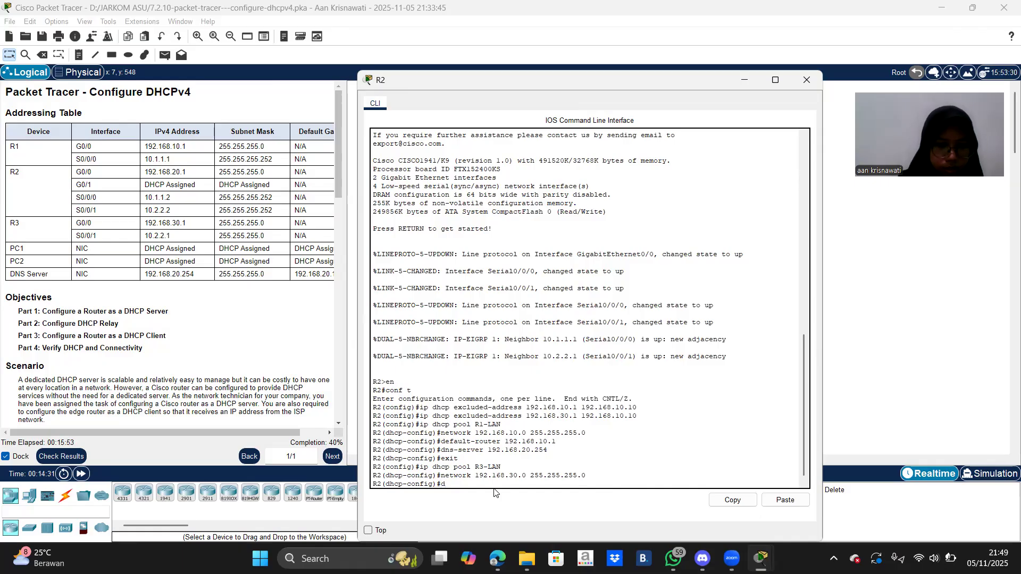
text(efauld)
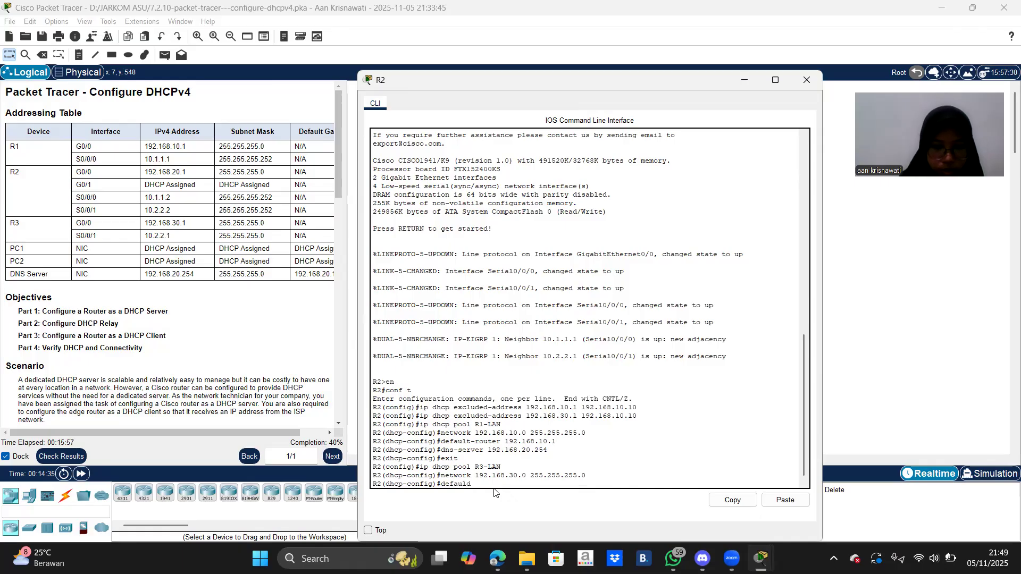
text(-rout)
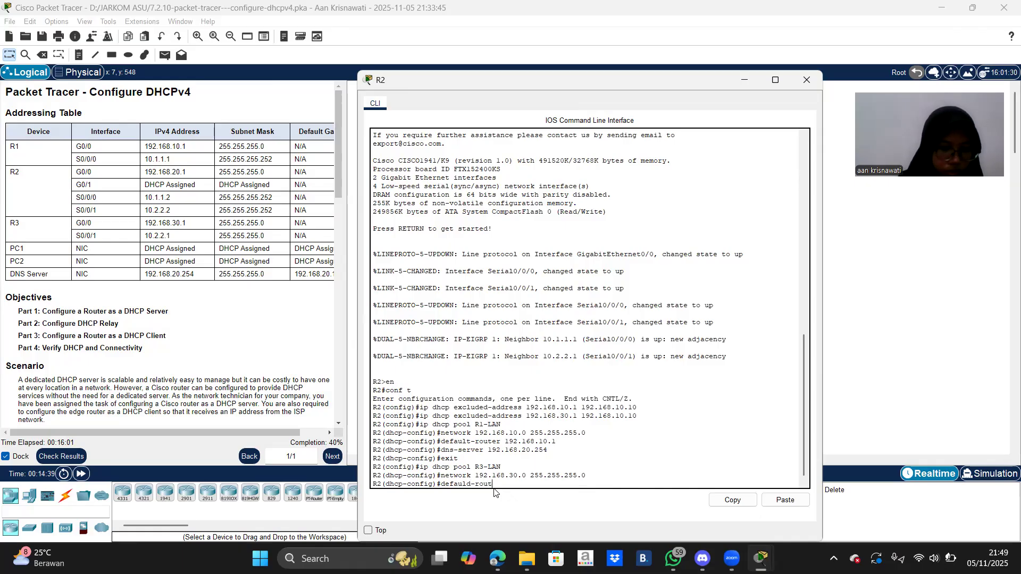
text(er)
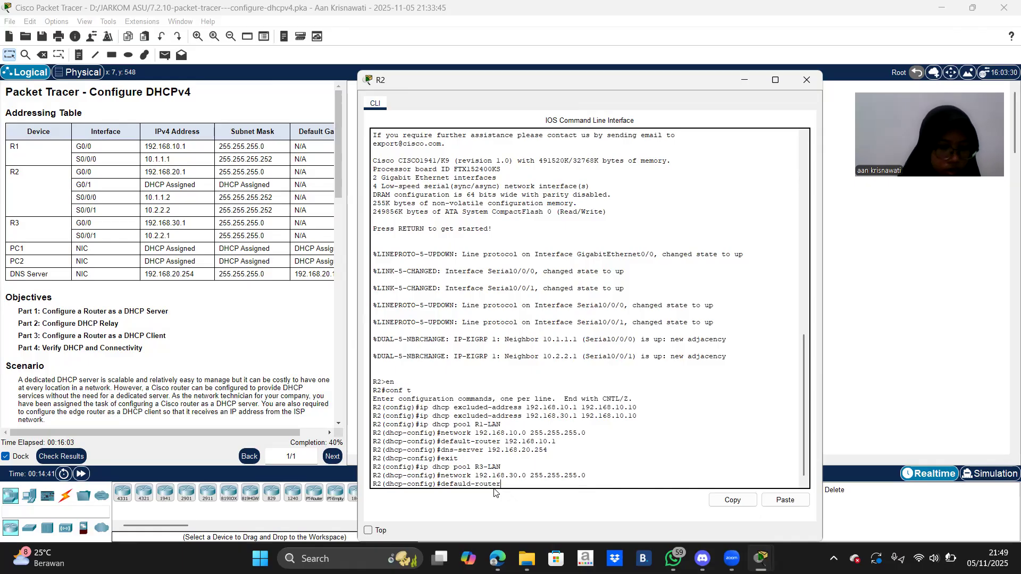
text( 192.168)
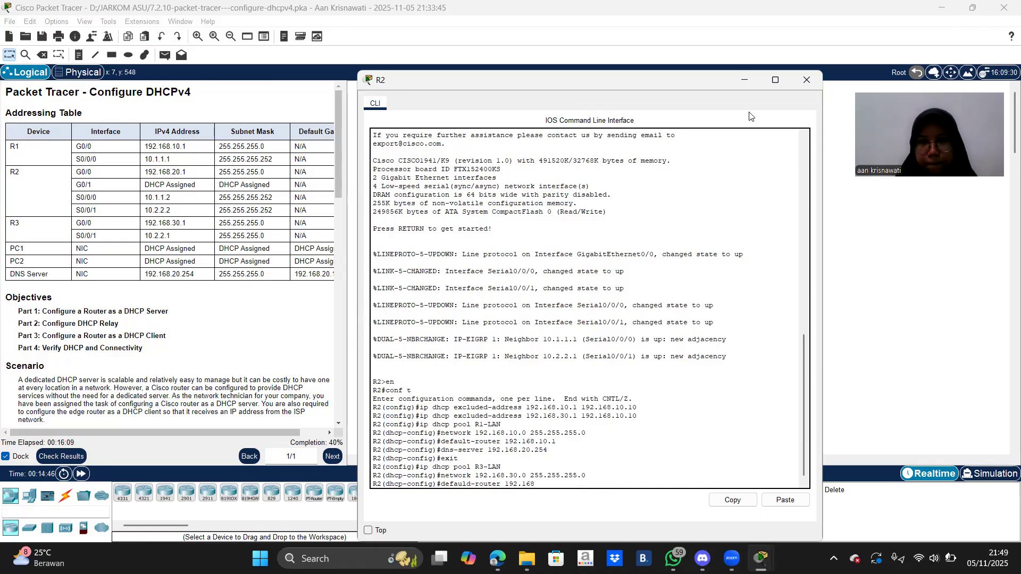
click(745, 80)
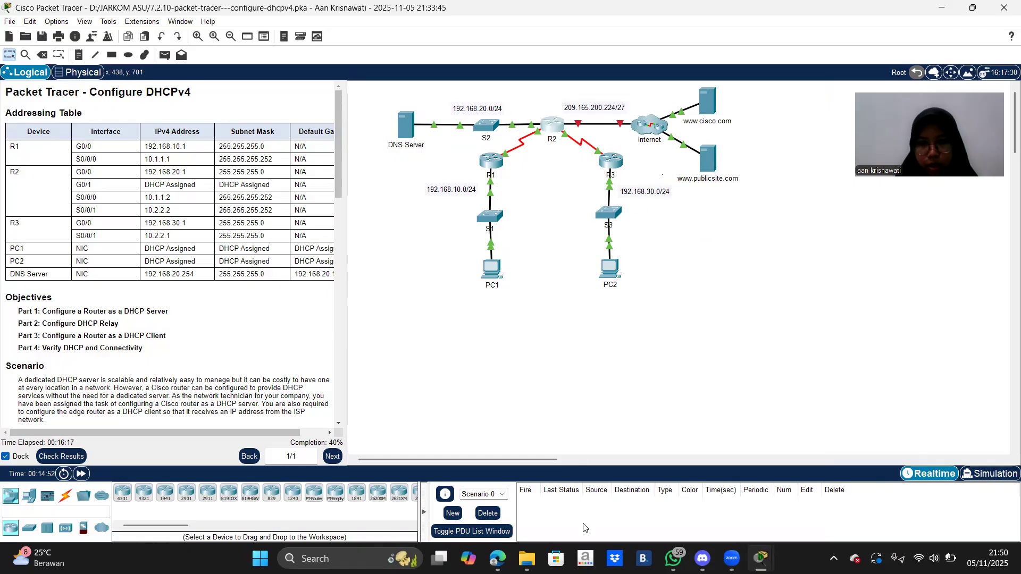
mouse_move(760, 558)
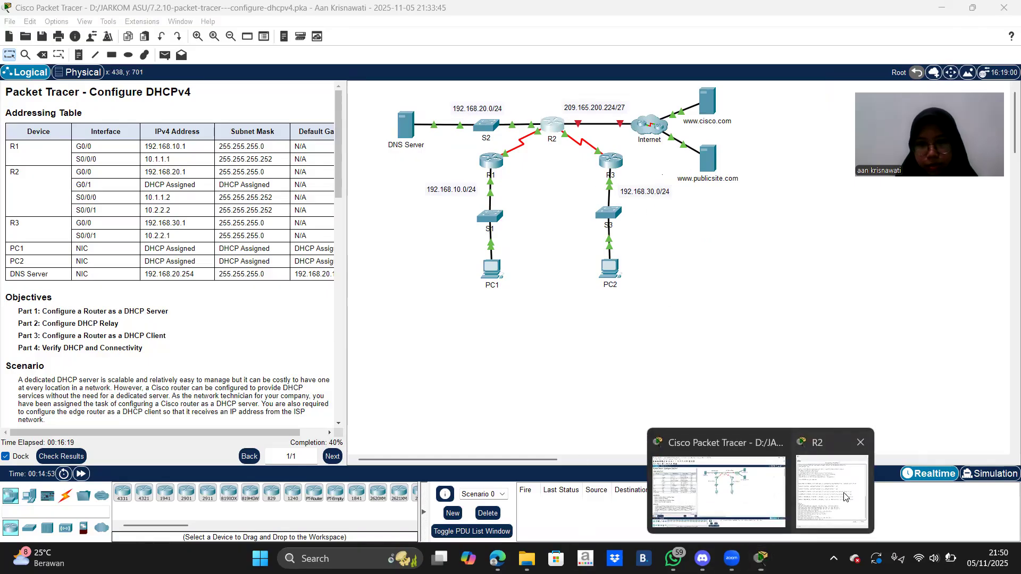
click(844, 494)
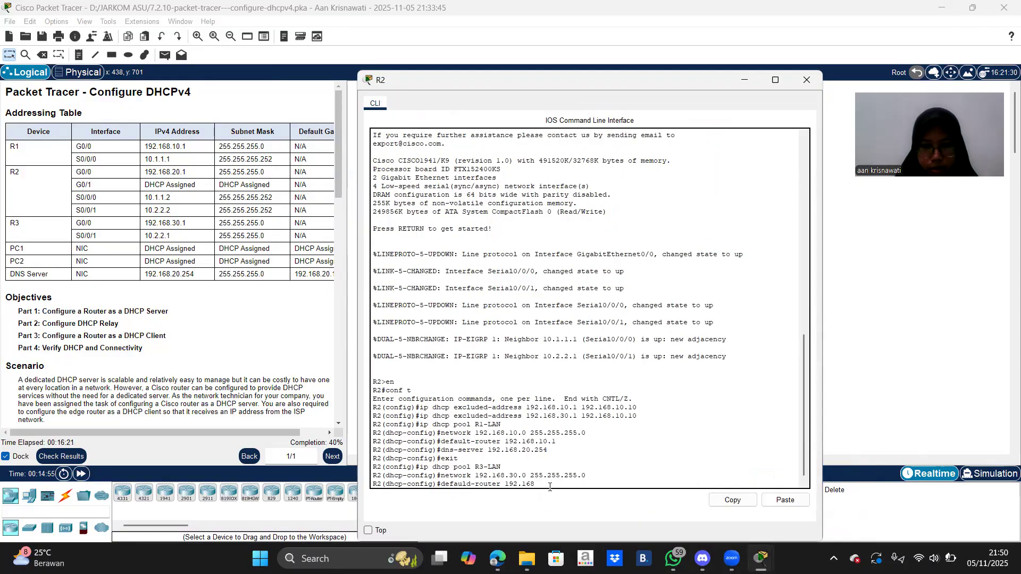
text(.30.1)
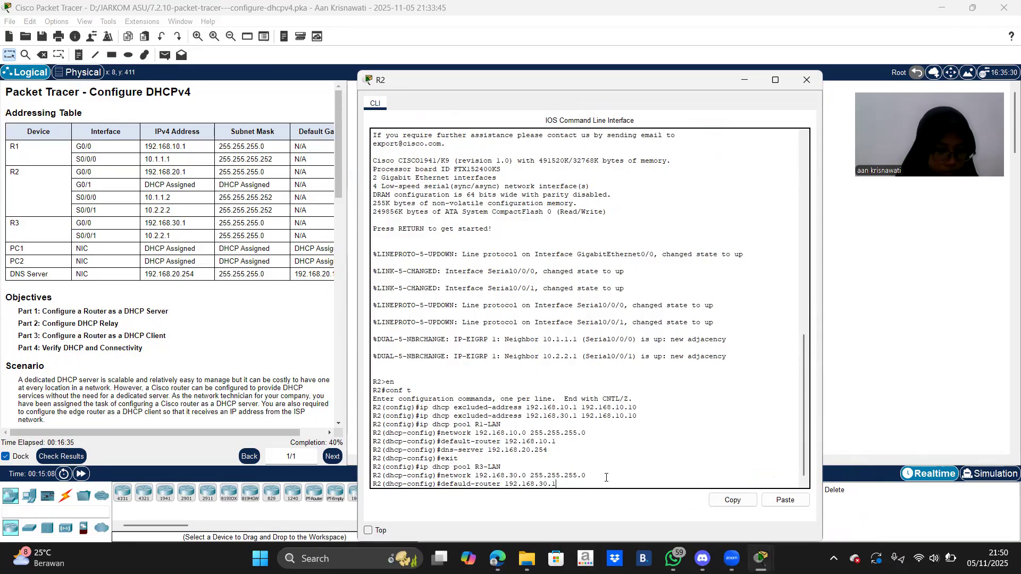
key(Return)
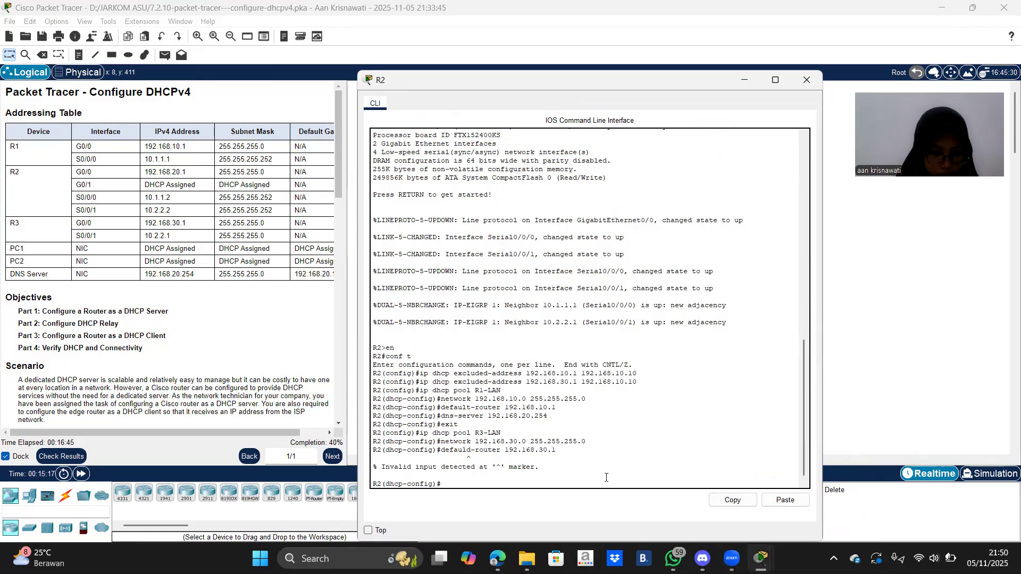
Set the R3-LAN pool's default router to 192.168.30.1 and its DNS server to 192.168.20.254 on R2.
text(default-router 192.168.30.1)
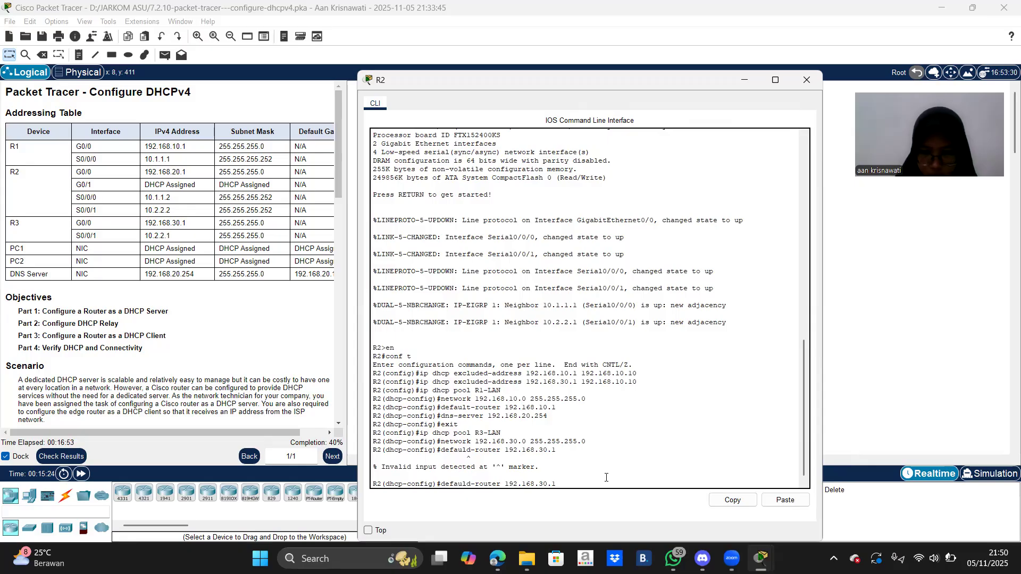
key(Return)
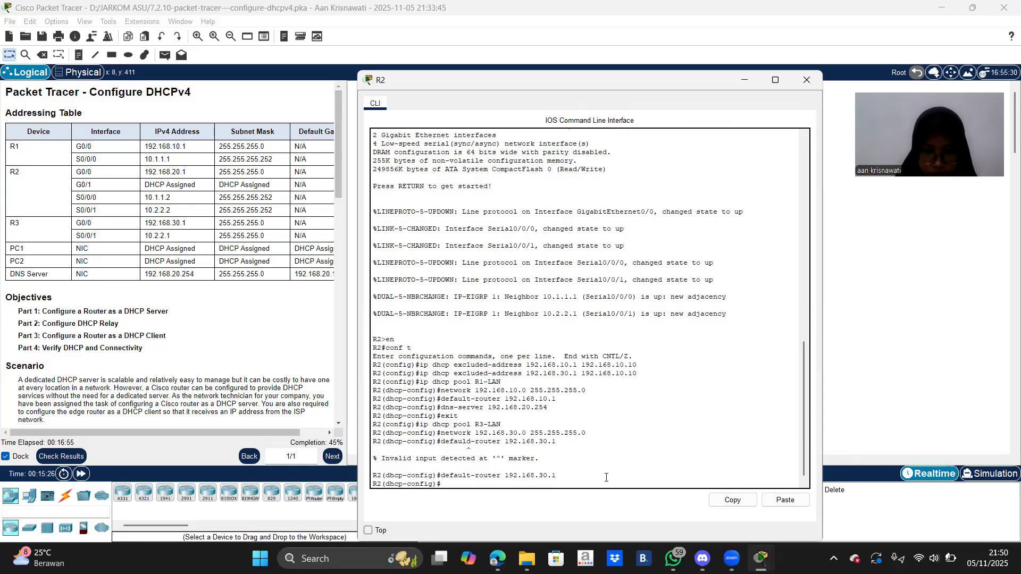
text(dns)
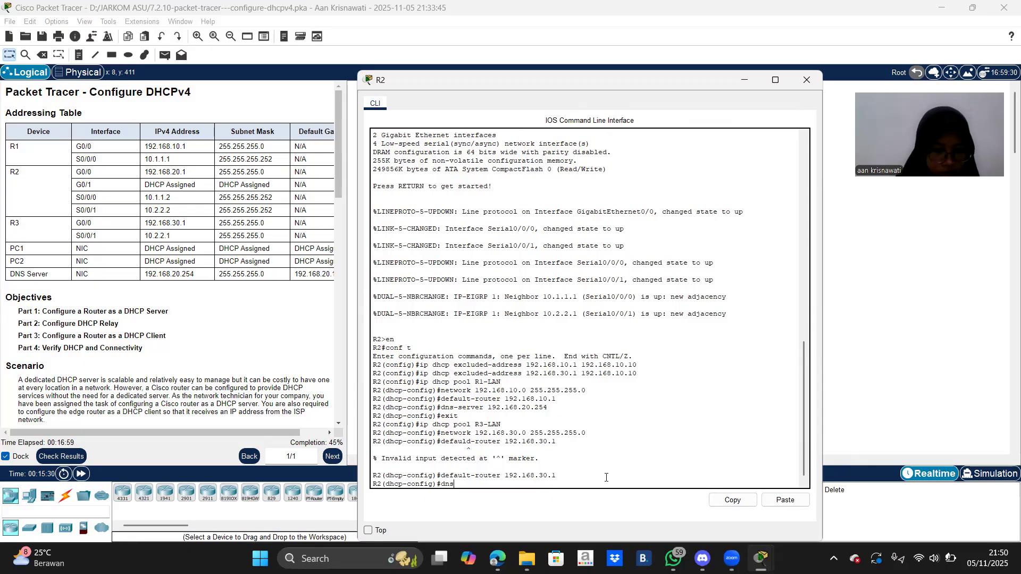
text(-ser)
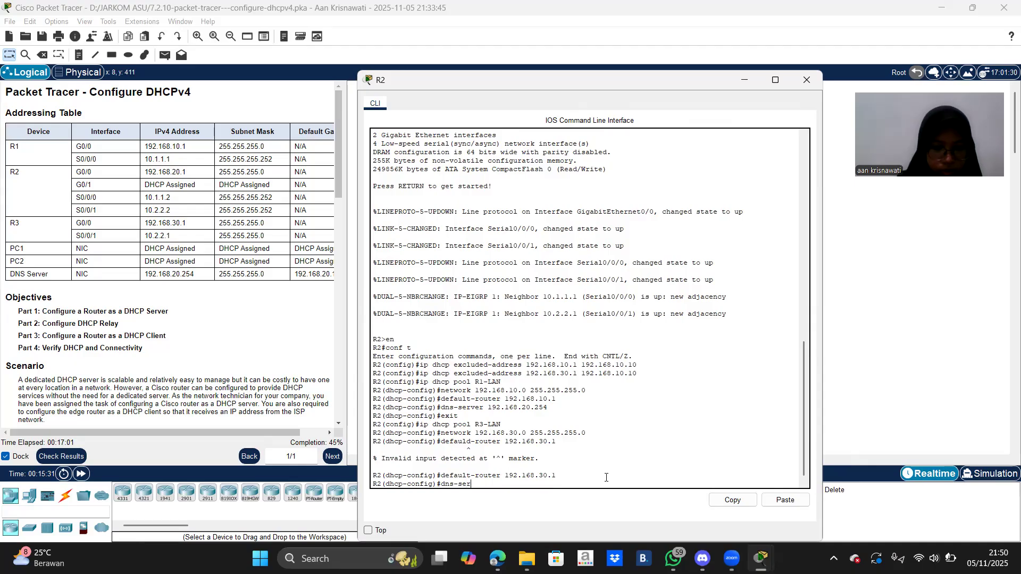
text(ver 192)
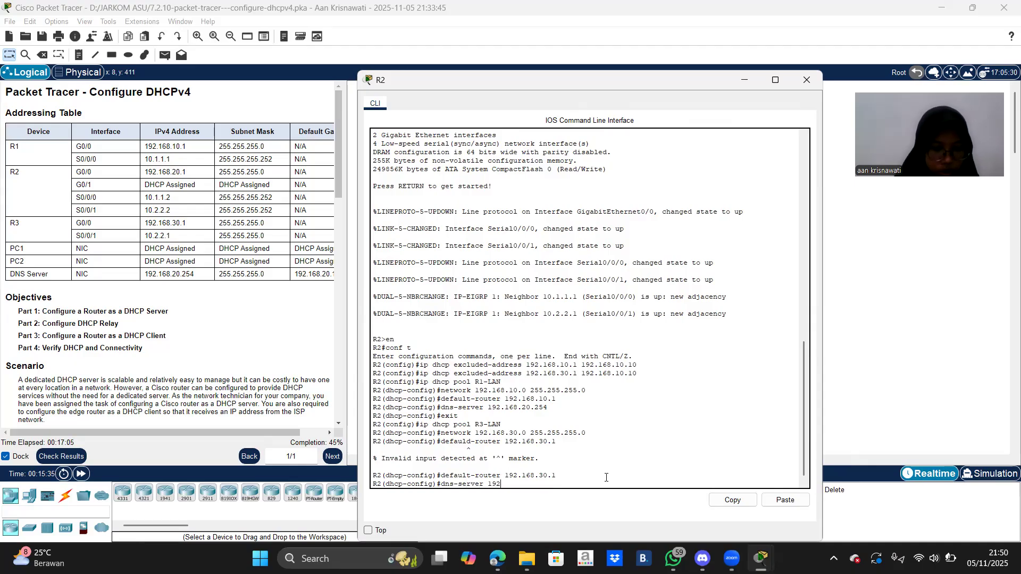
text(.16)
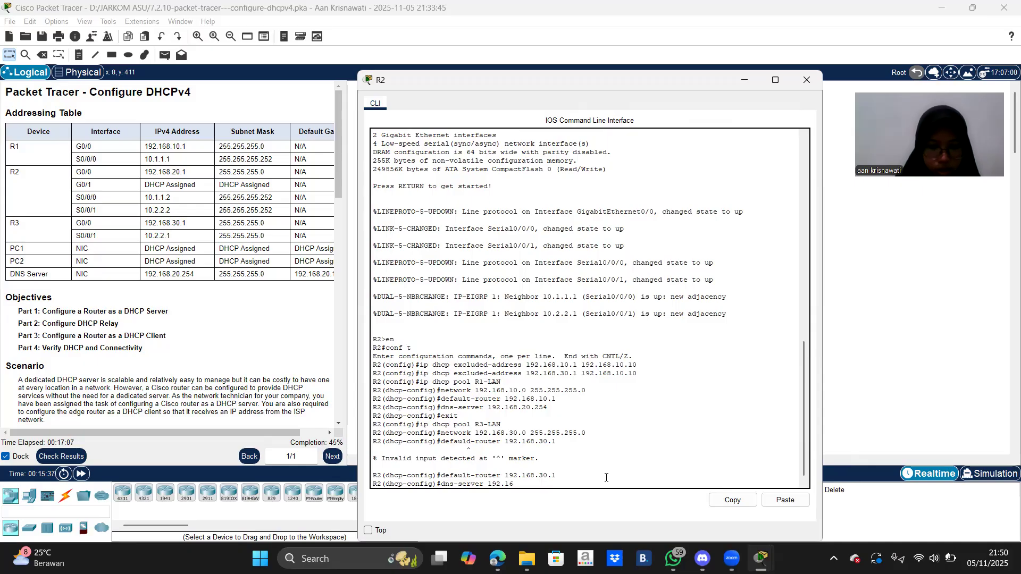
text(8.20.254)
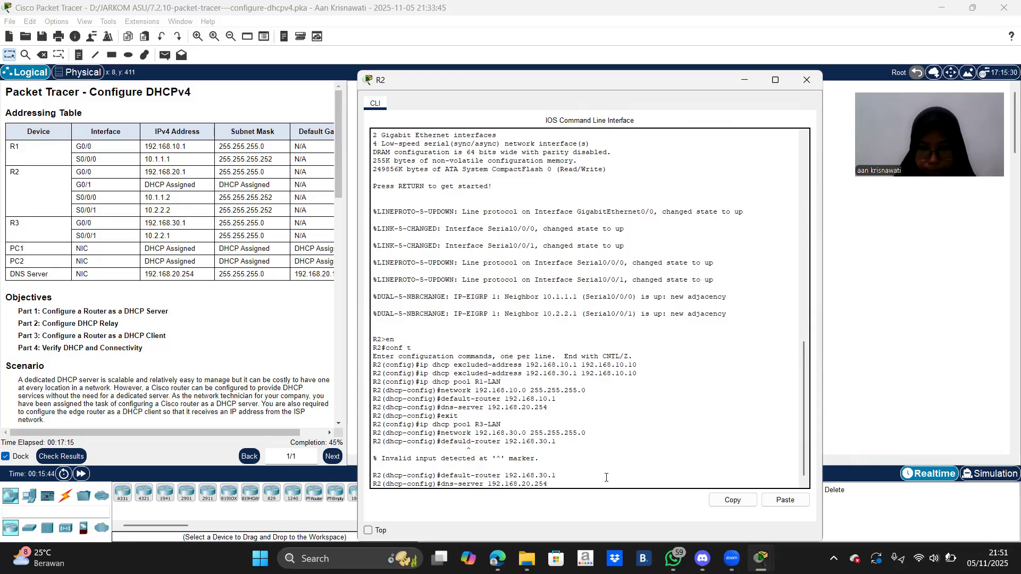
key(Return)
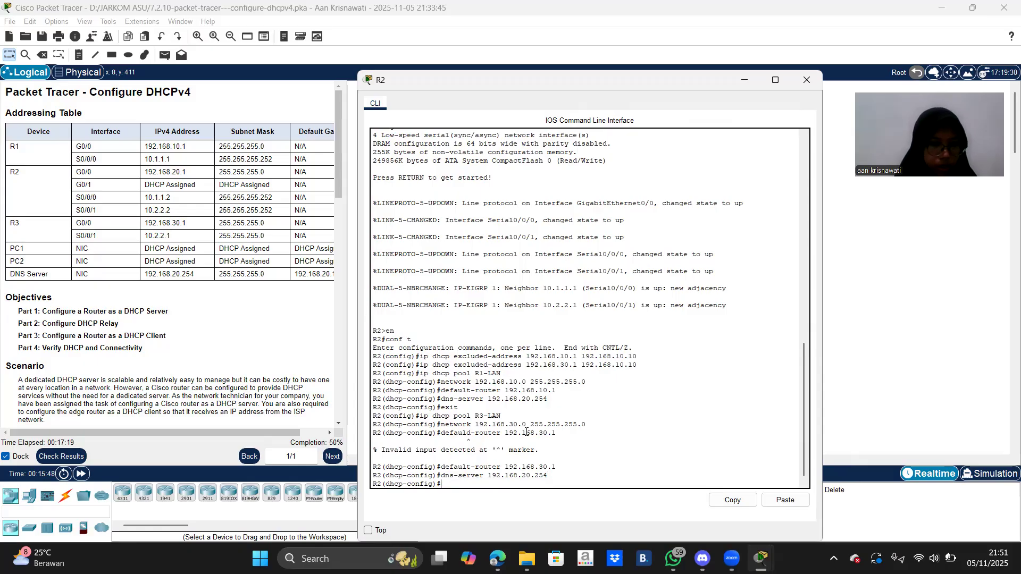
Review the instructions for configuring the DHCP relay, the hosts and R2 as a DHCP client.
scroll(131, 292, down, 10)
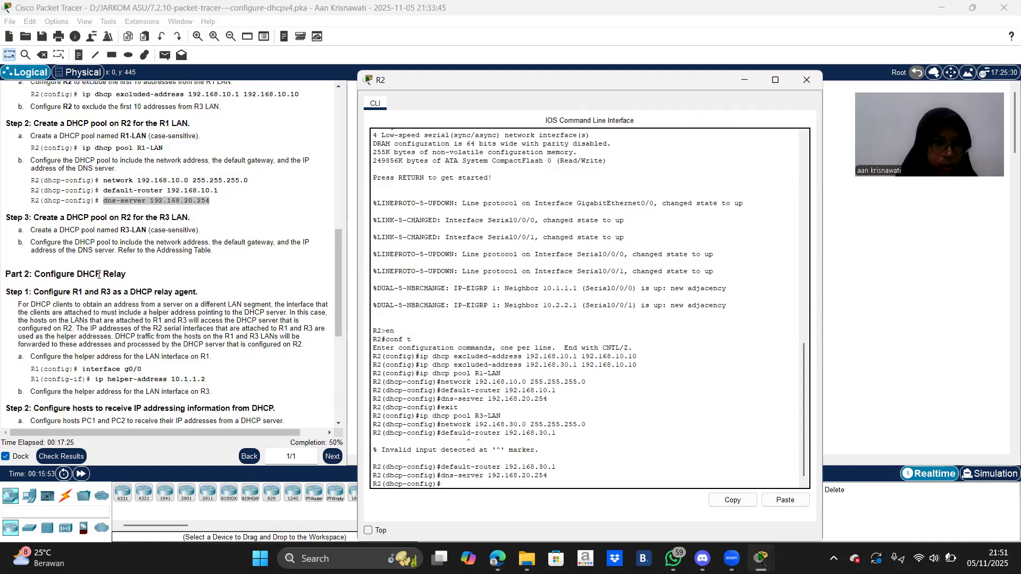
scroll(99, 275, down, 5)
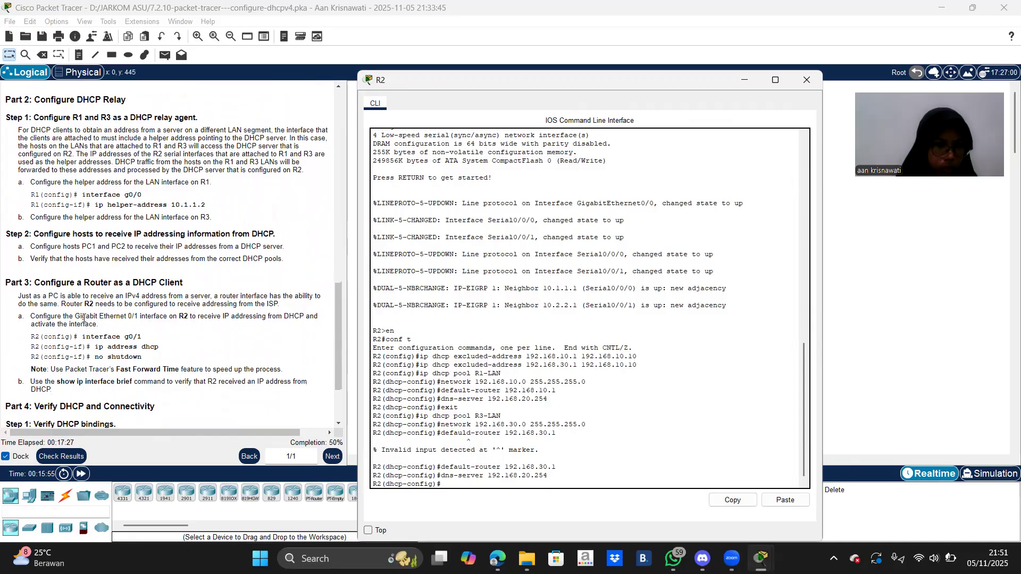
scroll(83, 319, down, 2)
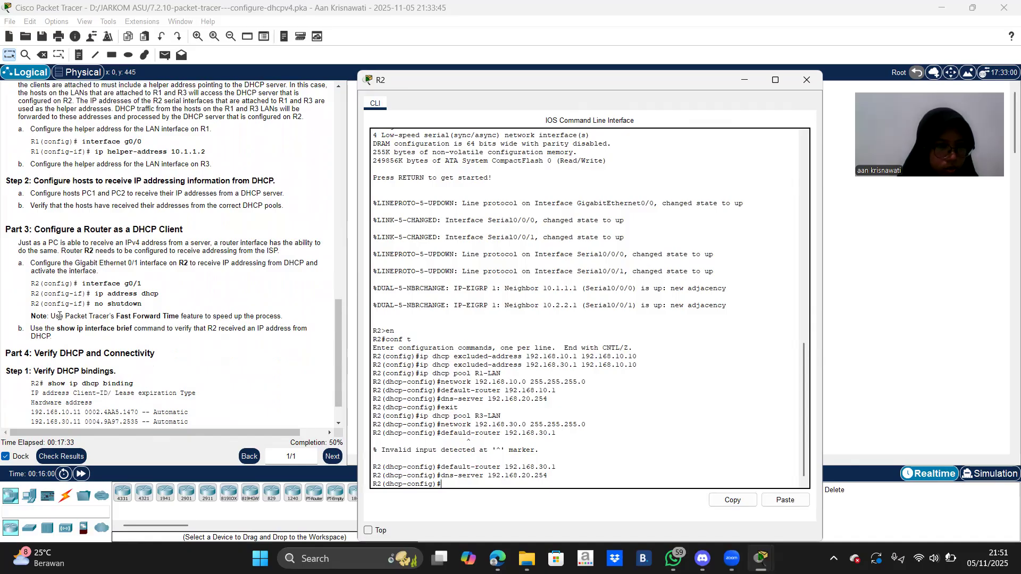
scroll(56, 242, up, 6)
scroll(79, 157, up, 2)
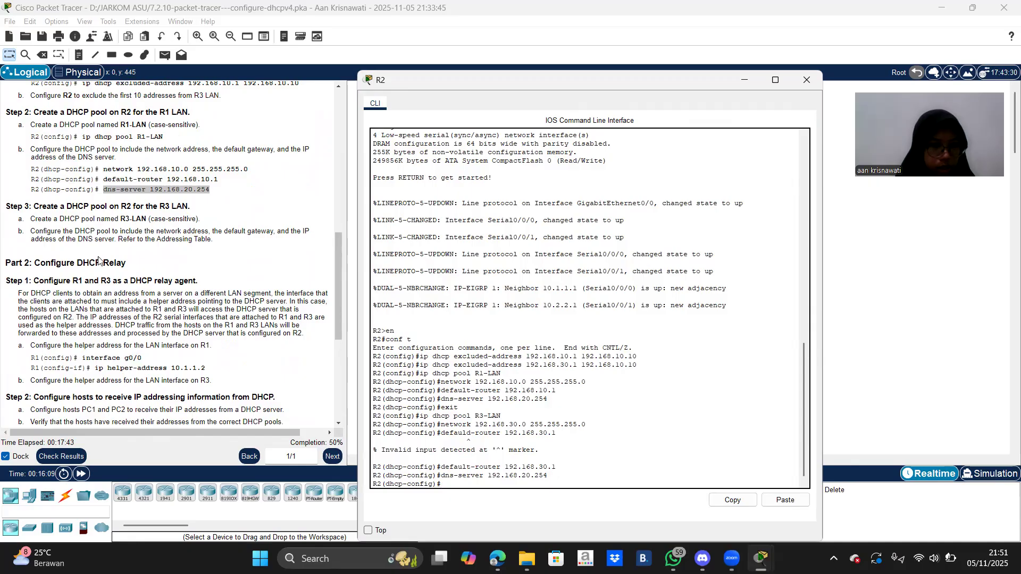
scroll(63, 311, down, 2)
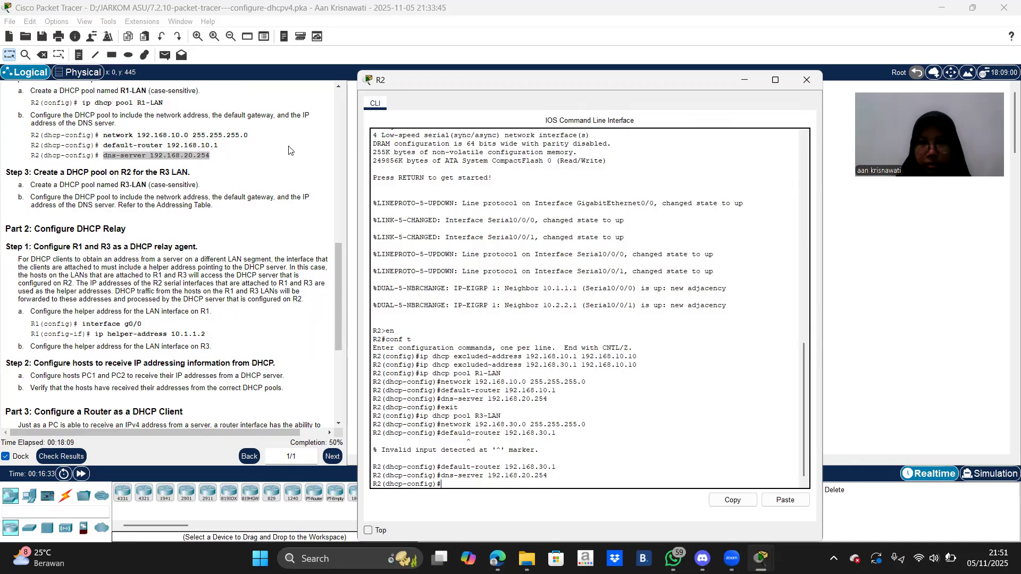
Open router R1's command line, enter global configuration mode and access its LAN interface with interface g0/0.
click(750, 79)
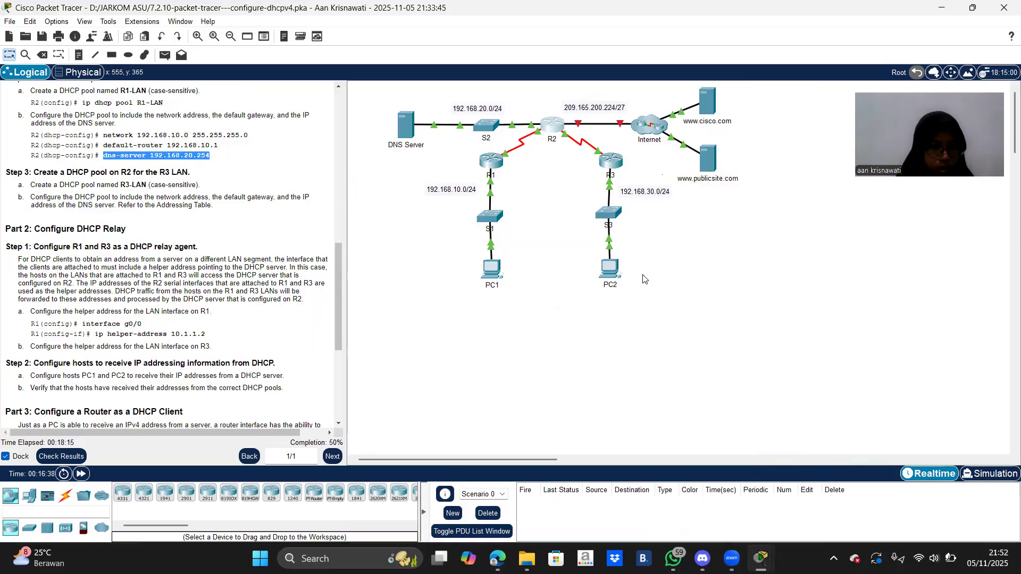
click(490, 162)
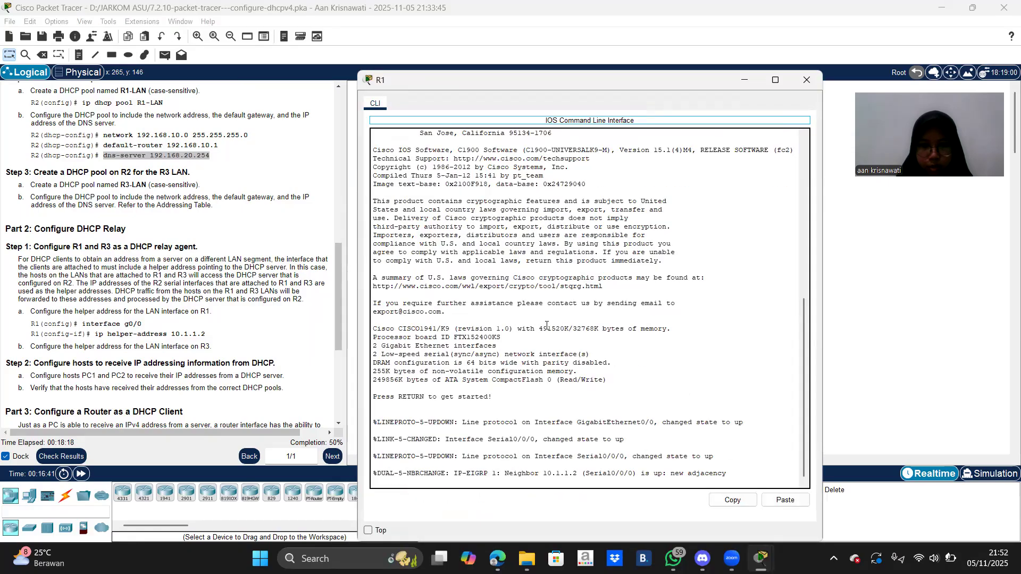
click(482, 481)
key(Return)
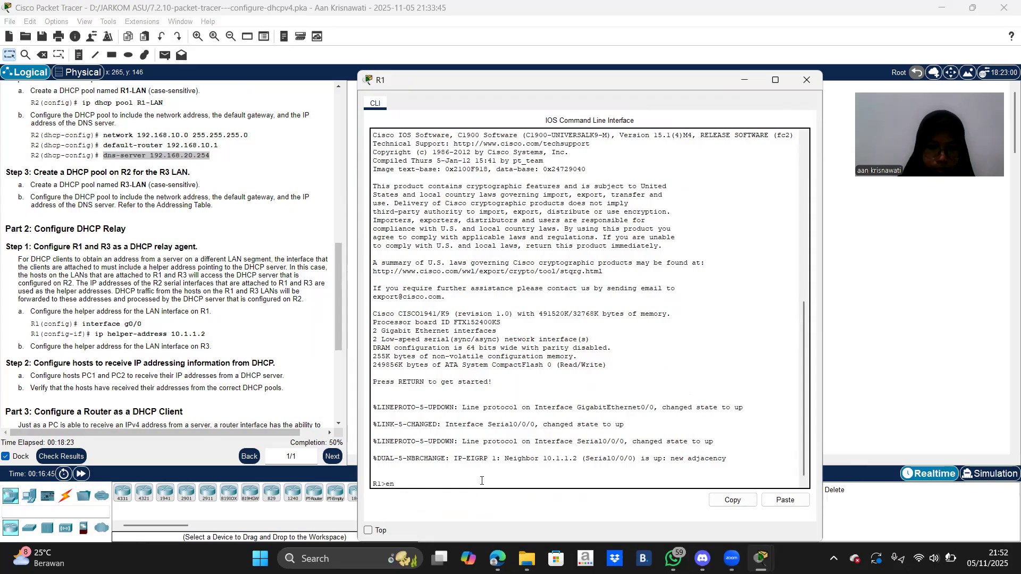
text(en)
key(Return)
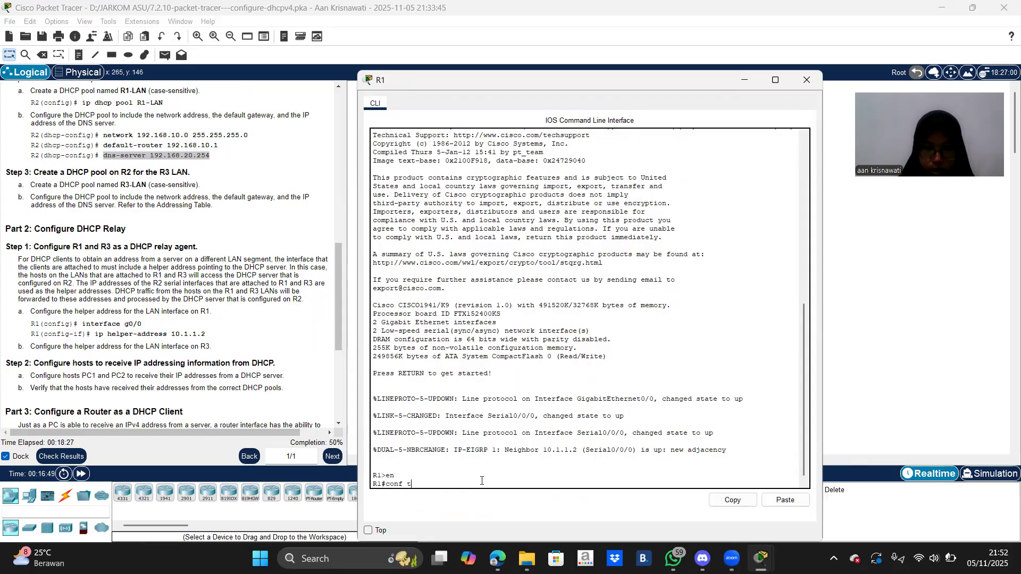
text(conf t)
key(Return)
text(interfac)
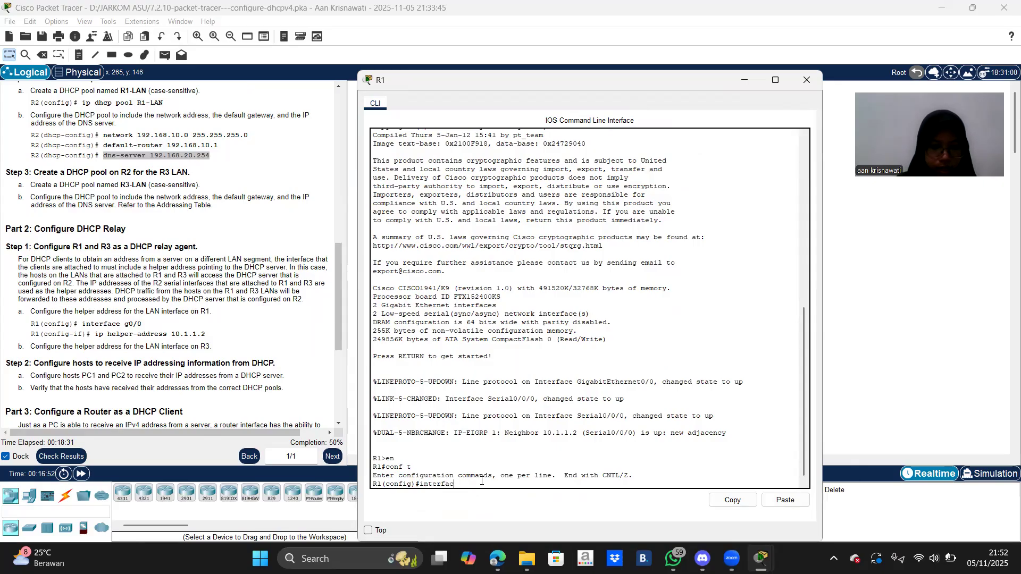
text(e g0)
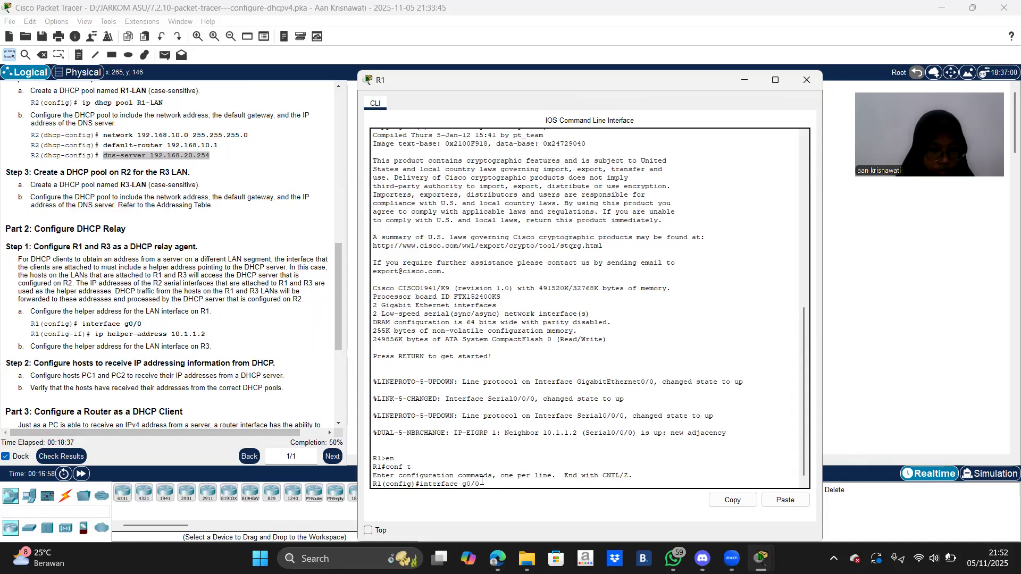
text(/0)
key(Return)
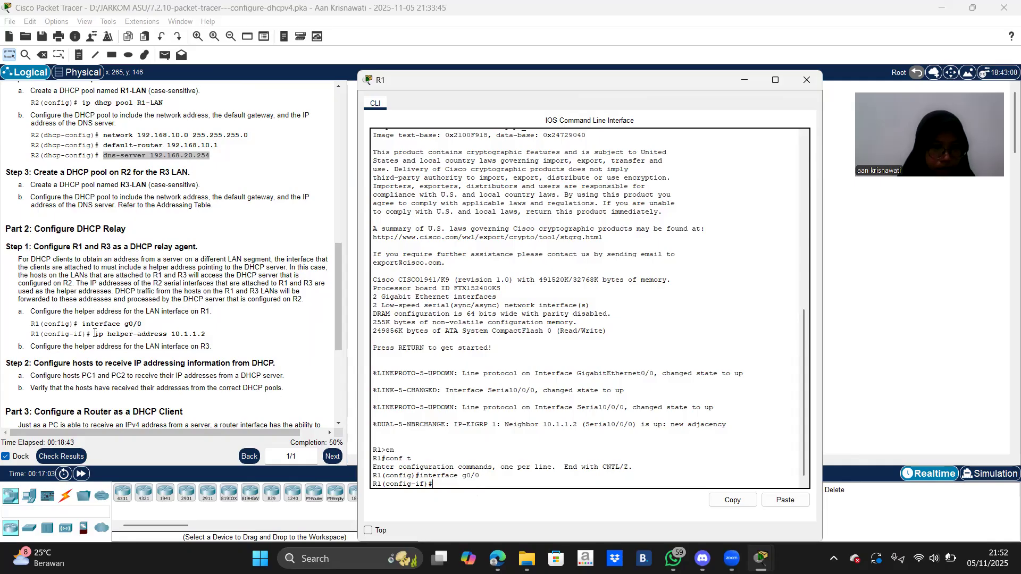
Set the helper address on R1's g0/0 interface with the command ip helper-address 10.1.1.2 copied from the instructions.
drag(94, 333, 208, 341)
right_click(207, 338)
click(224, 347)
mouse_move(760, 559)
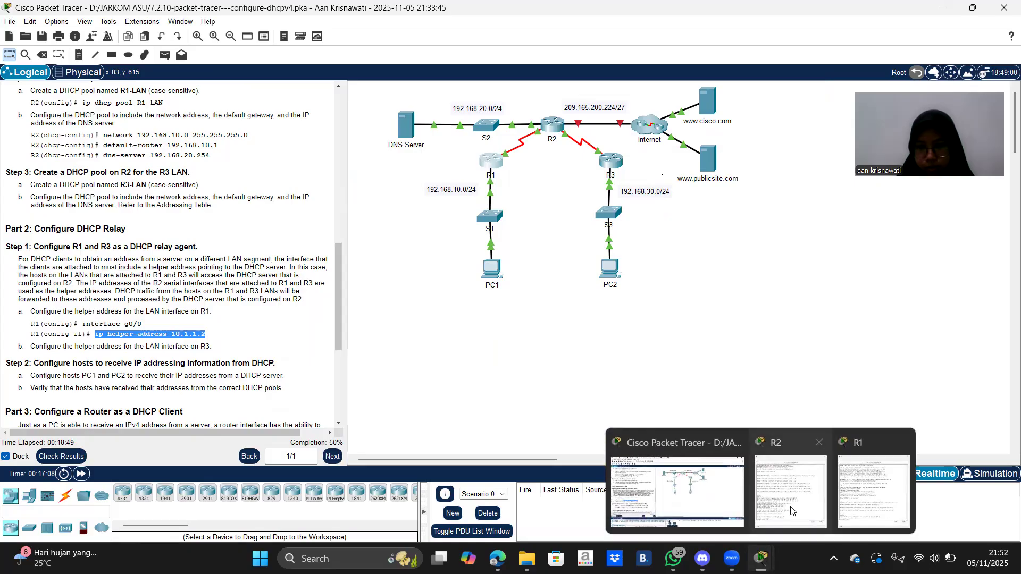
click(865, 504)
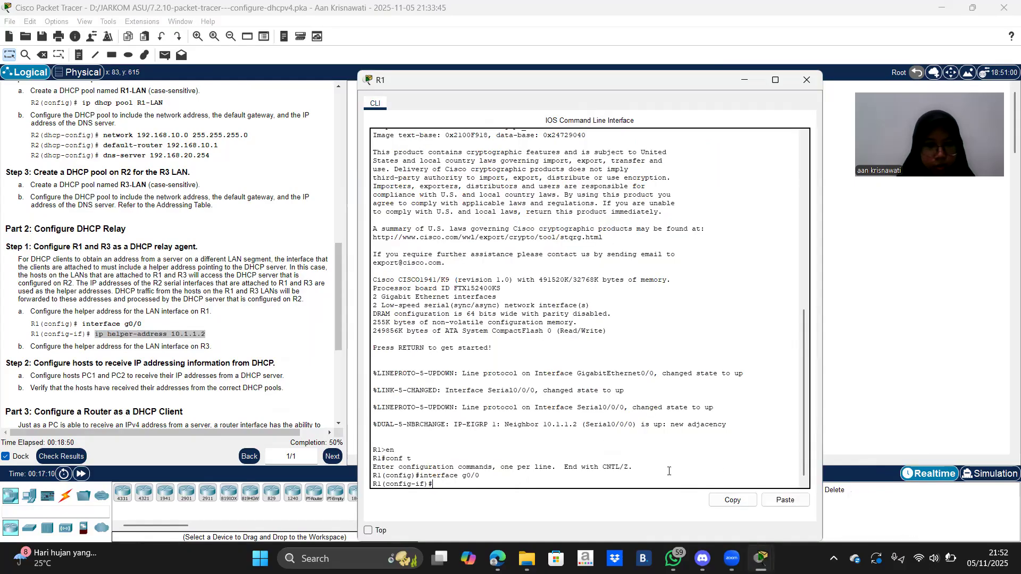
right_click(506, 485)
click(521, 501)
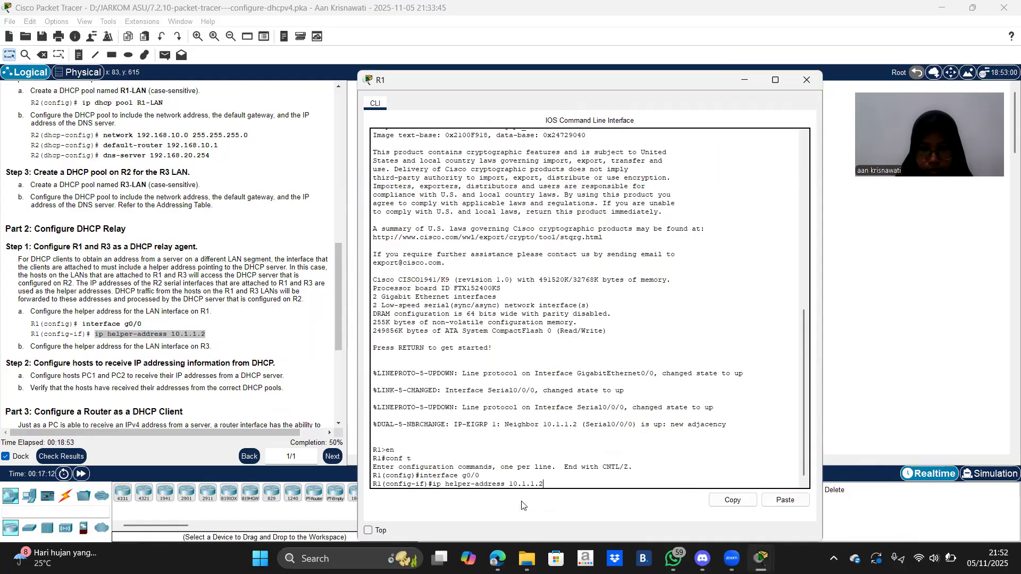
key(Return)
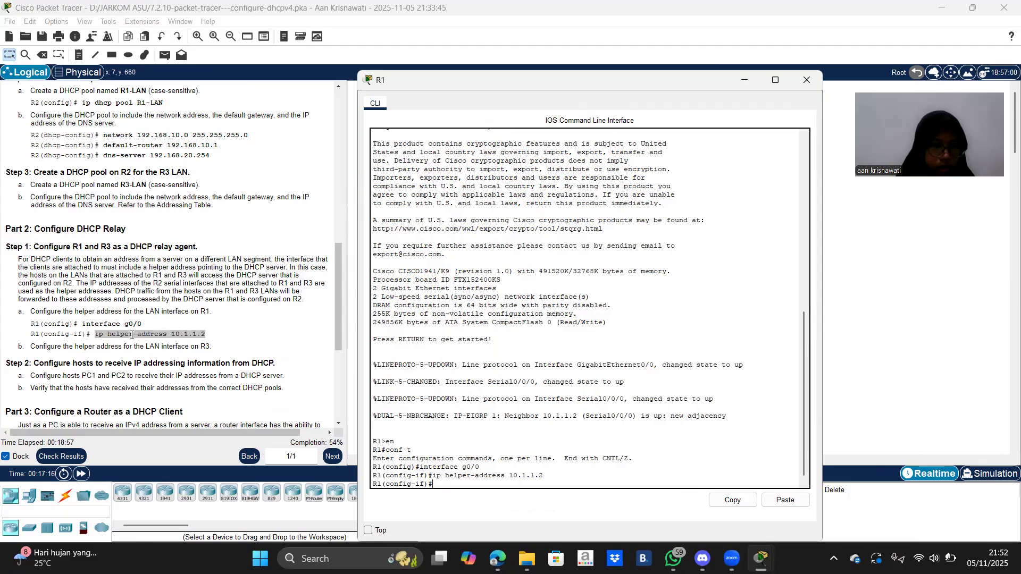
Open router R3's command line and enter global configuration mode with en and conf t.
click(747, 83)
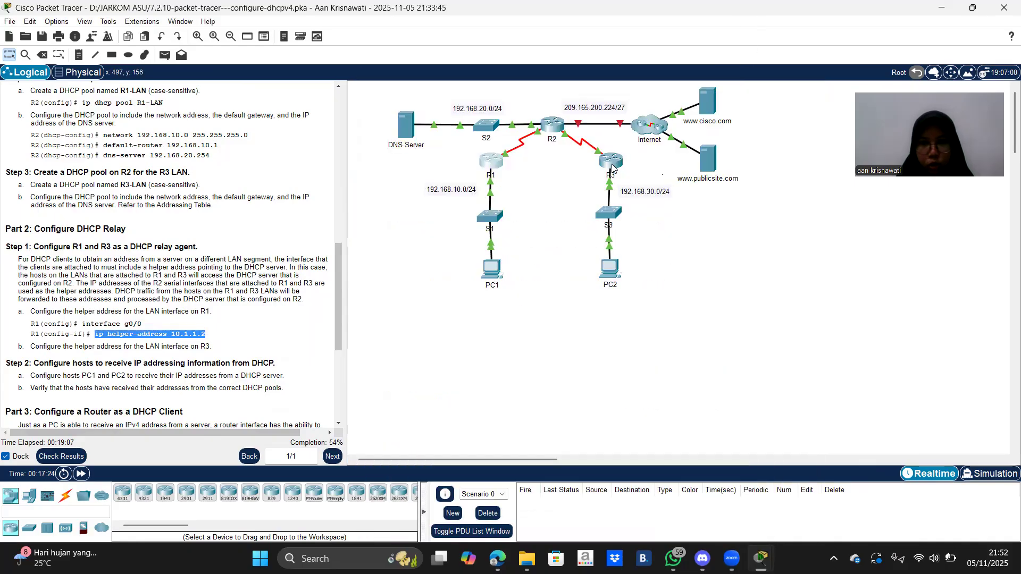
click(613, 169)
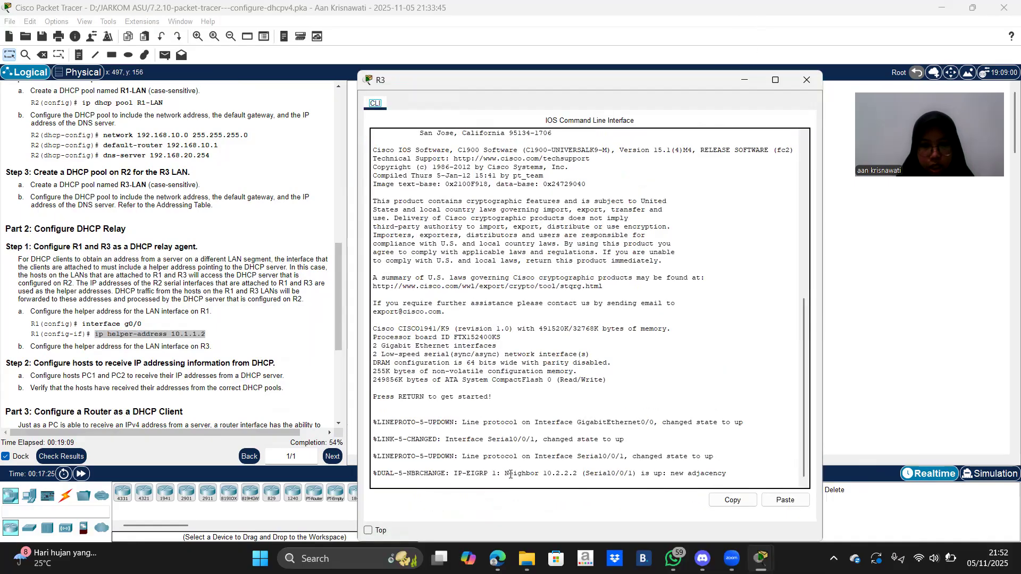
key(Return)
text(en)
text(onf t)
key(Return)
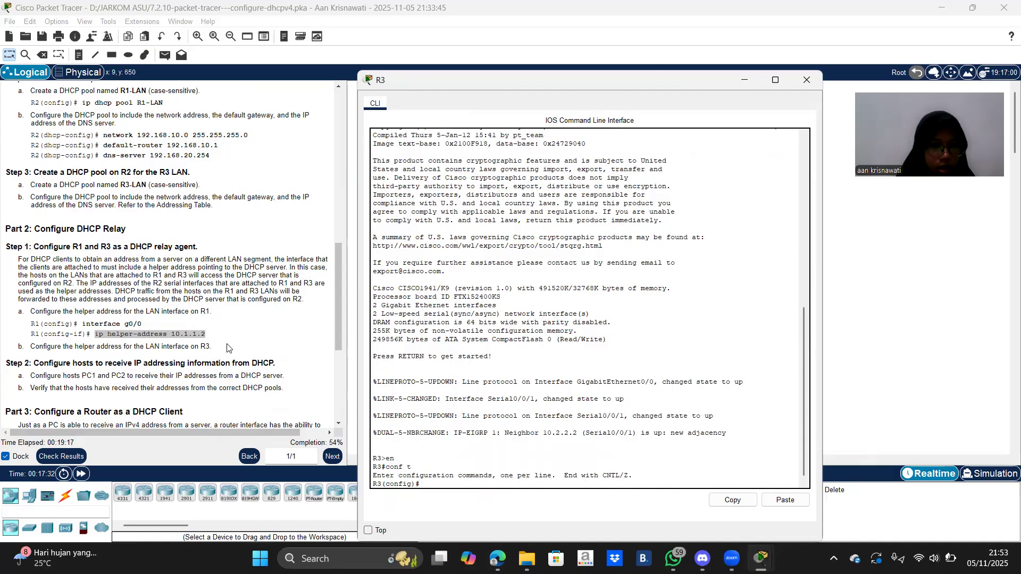
Enter interface configuration mode for R3's LAN interface using the interface g0/0 command copied from the instructions.
scroll(229, 347, down, 1)
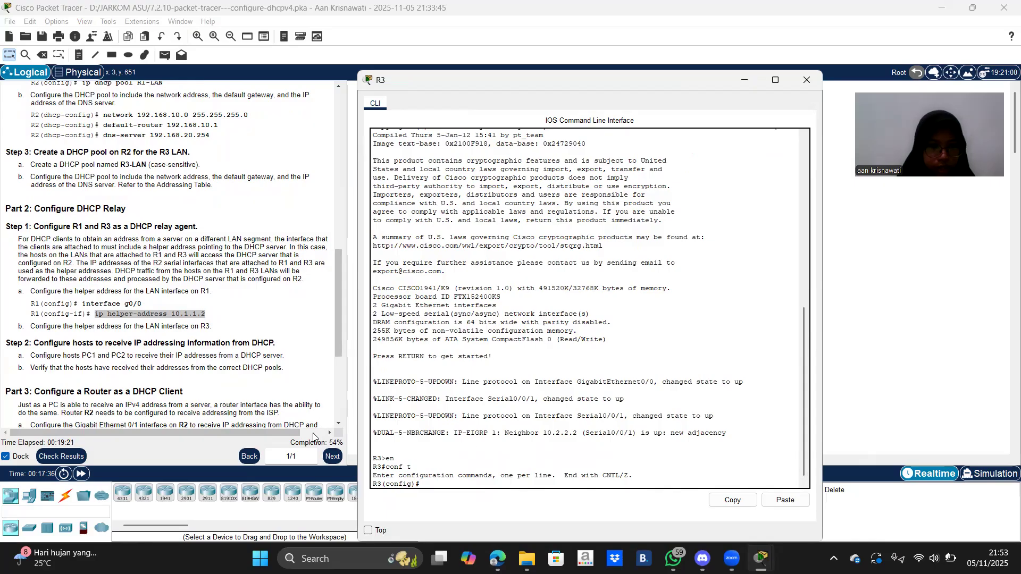
drag(81, 304, 156, 306)
right_click(155, 305)
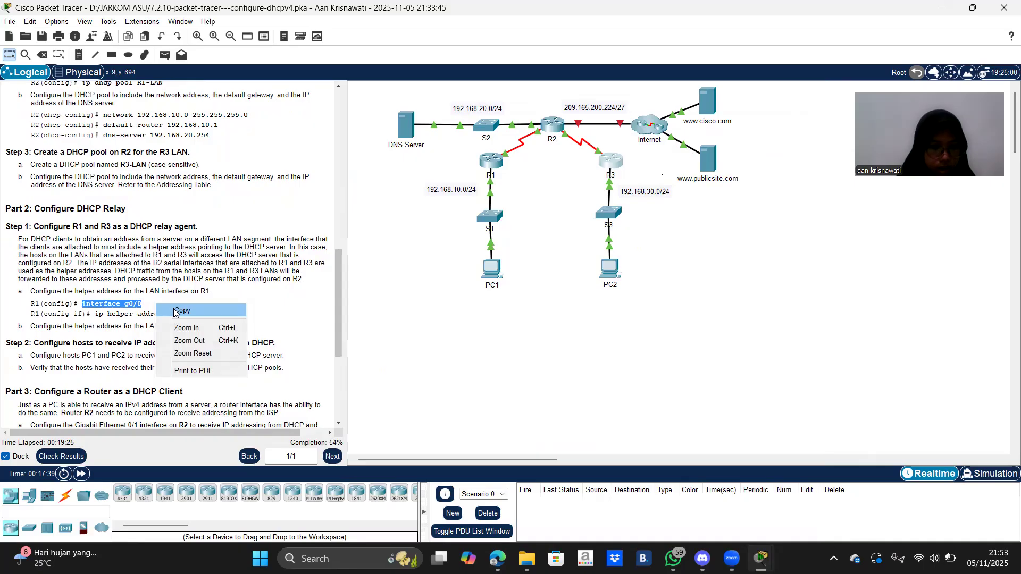
click(175, 313)
mouse_move(760, 559)
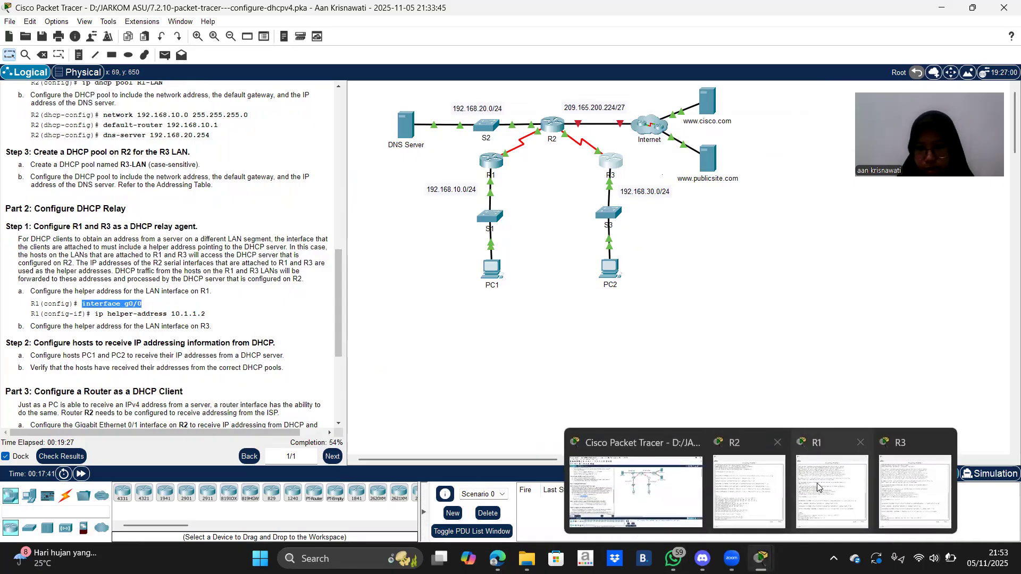
click(838, 485)
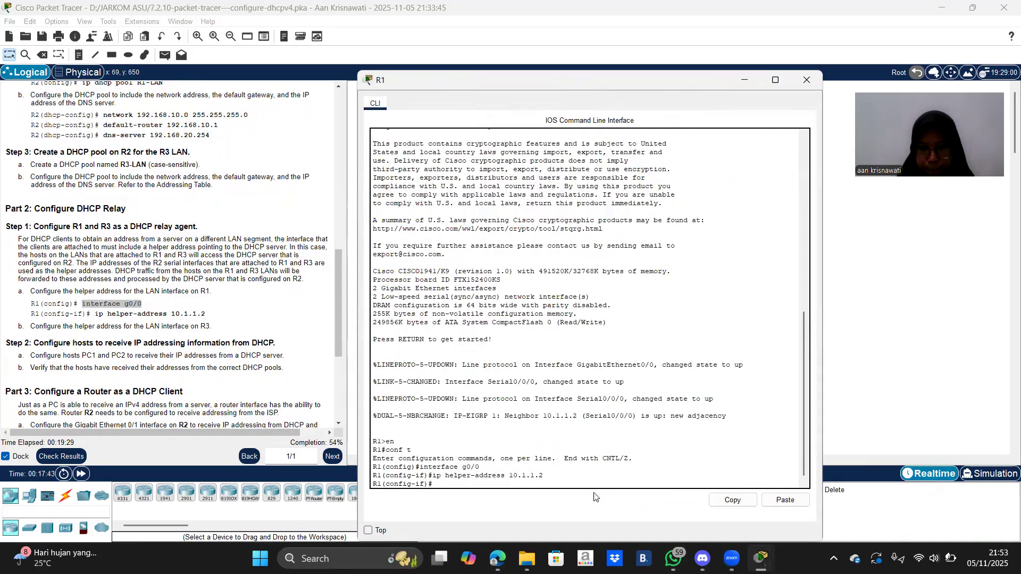
mouse_move(761, 559)
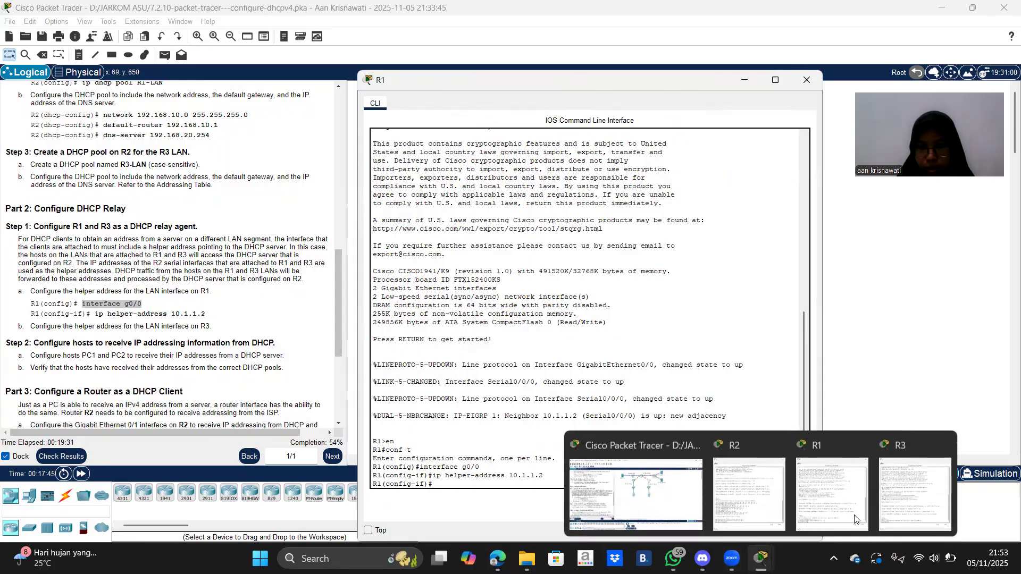
click(905, 502)
right_click(559, 480)
click(583, 501)
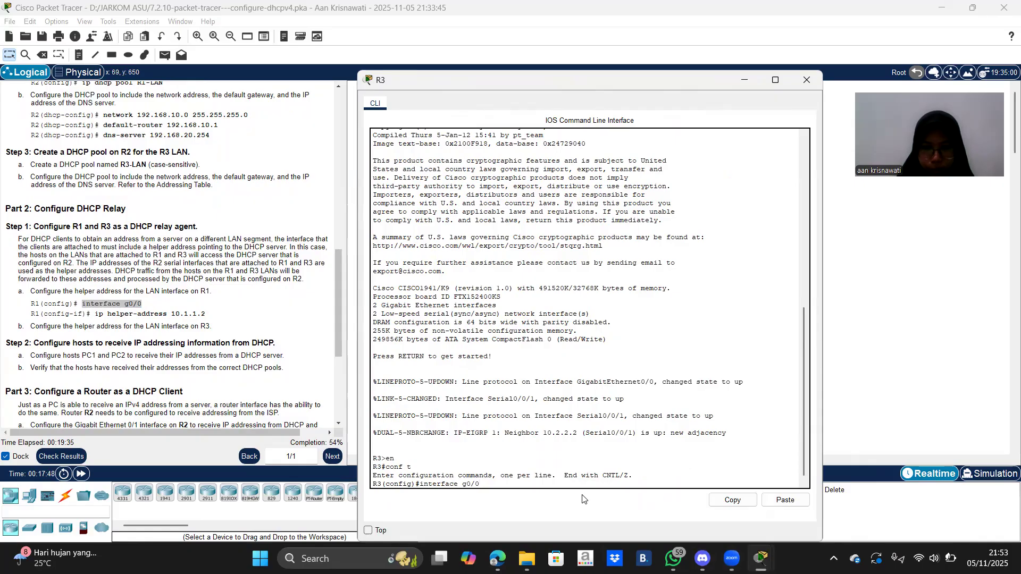
key(Return)
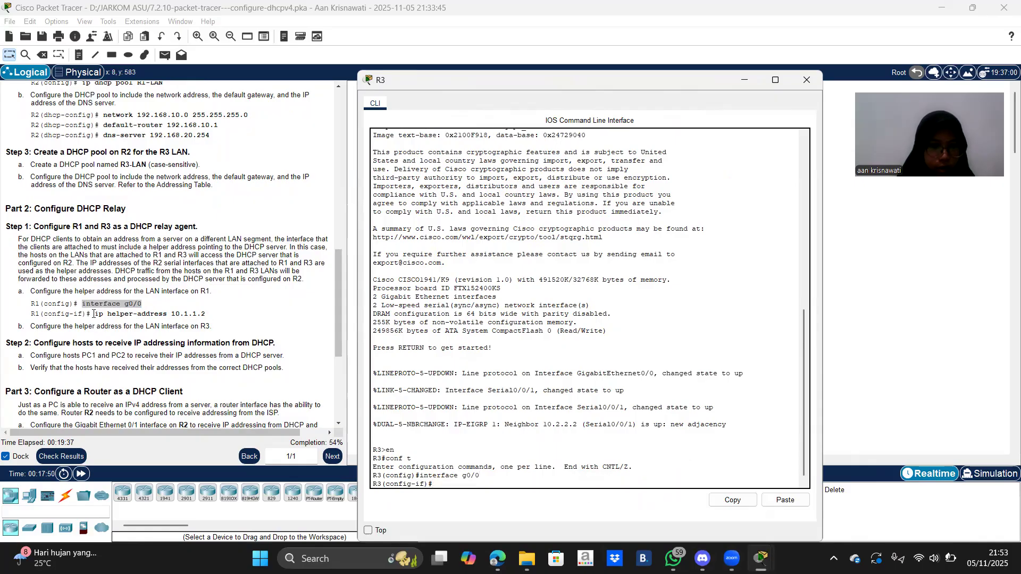
Copy the ip helper-address 10.1.1.2 command from the instructions into R3's g0/0 interface configuration prompt.
drag(94, 313, 213, 318)
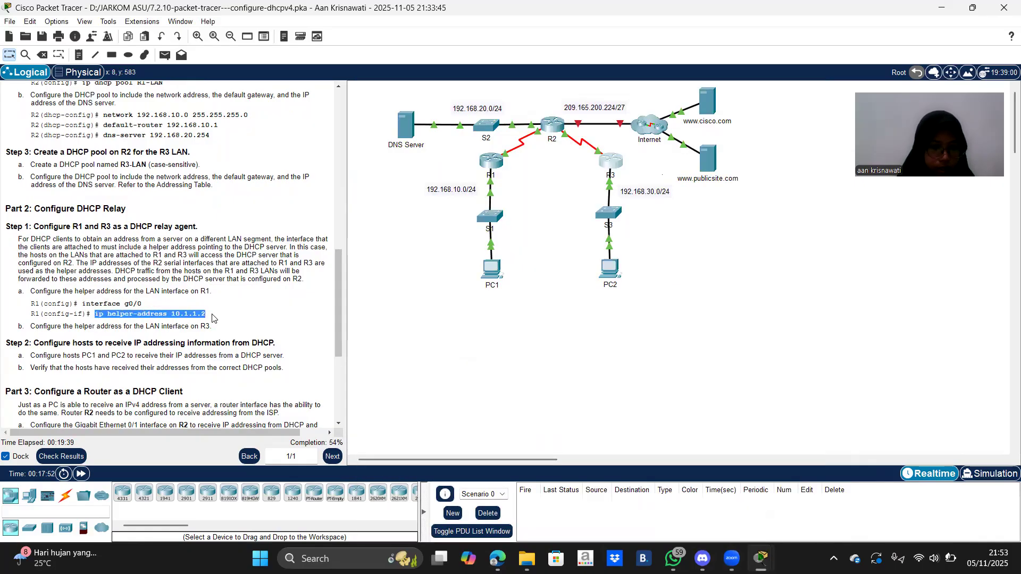
right_click(213, 318)
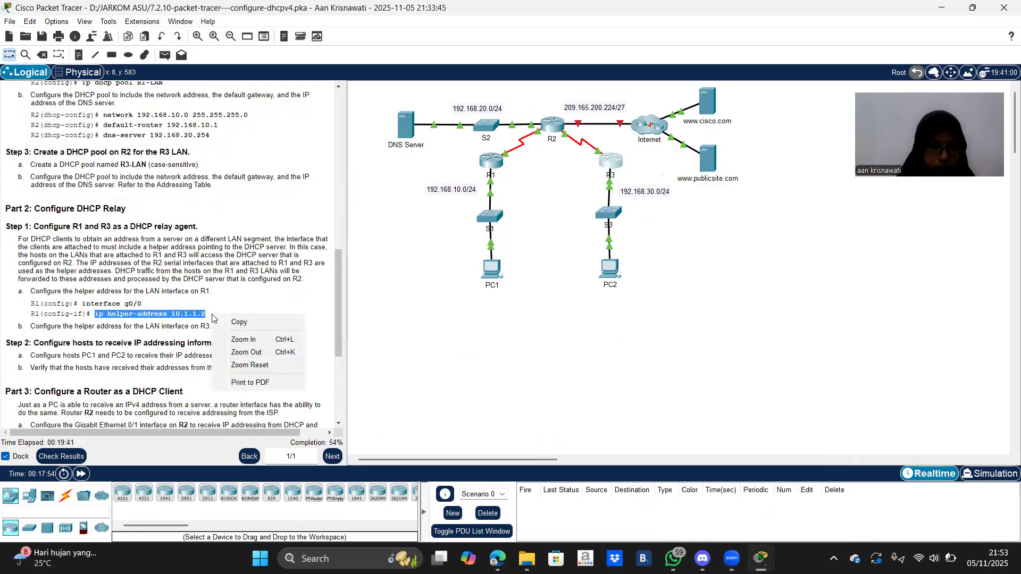
click(242, 323)
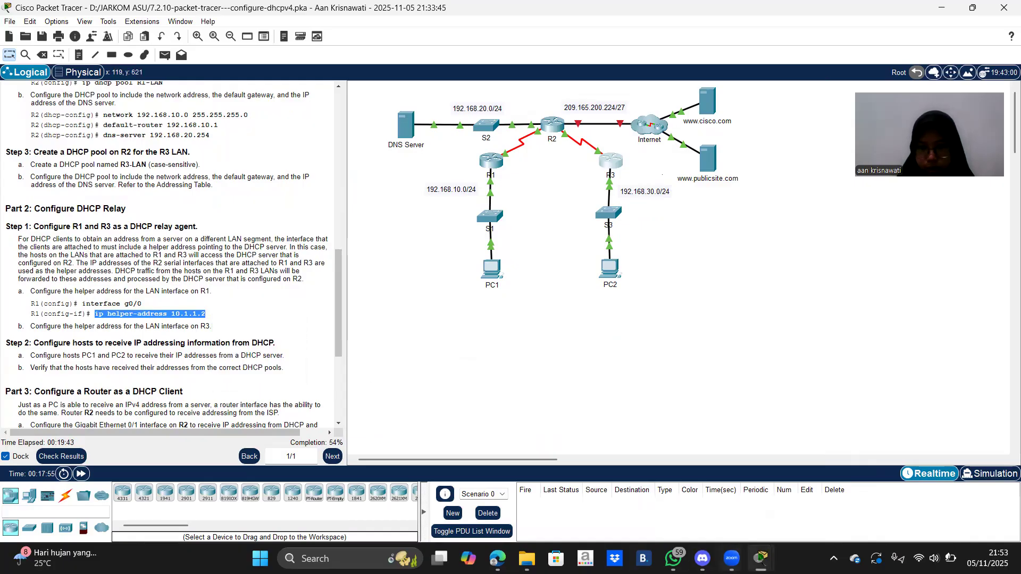
mouse_move(760, 559)
click(897, 473)
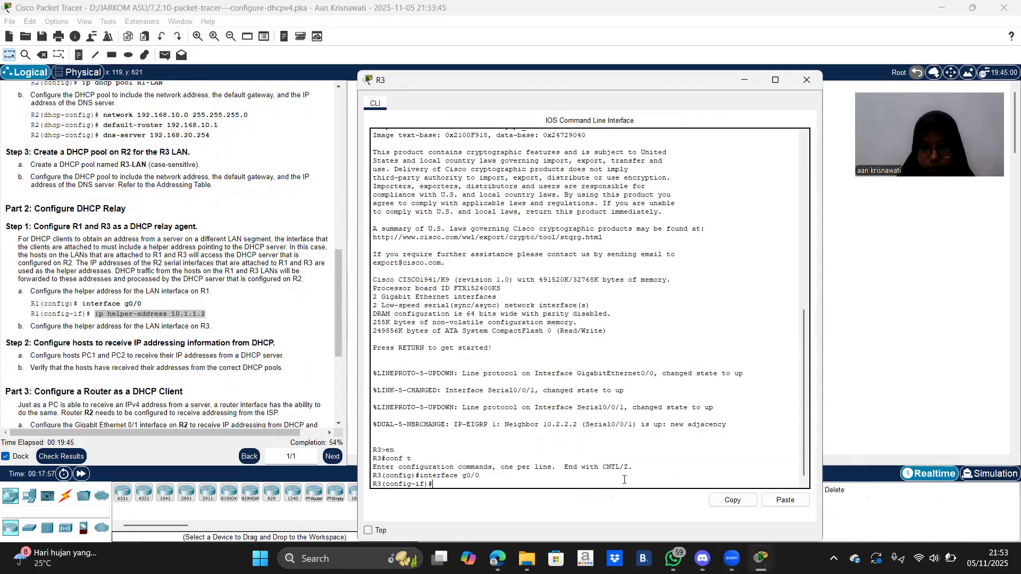
right_click(596, 485)
click(622, 504)
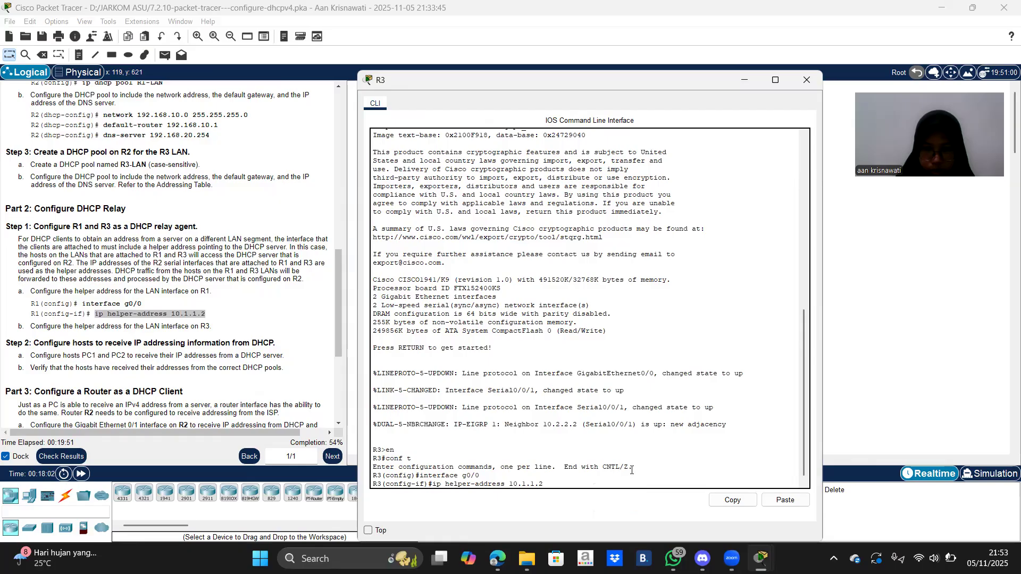
Change the address in R3's pasted helper command to 10.2.2.2 and run ip helper-address 10.2.2.2.
key(BackSpace)
text(2)
key(BackSpace)
text(2)
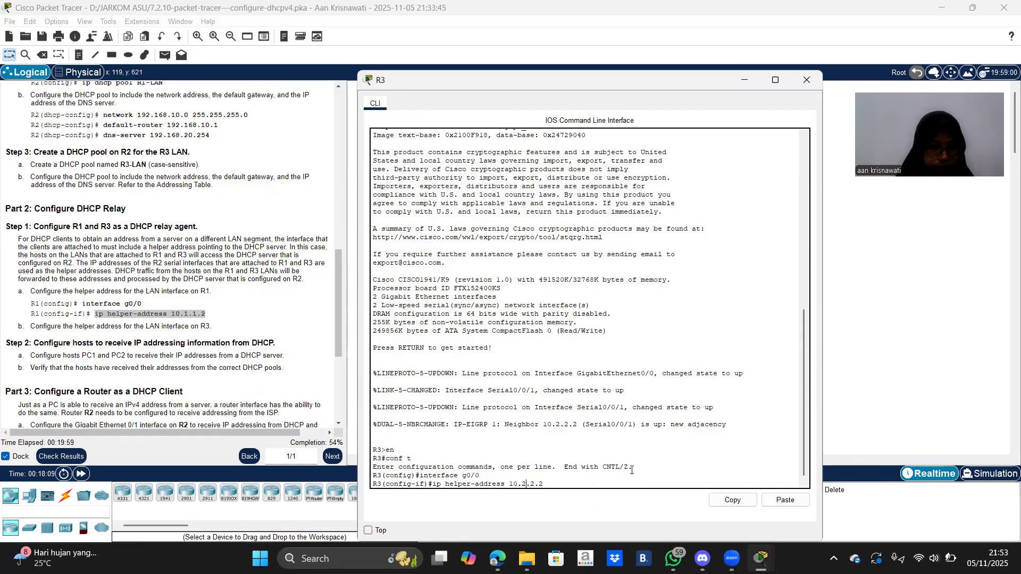
key(Return)
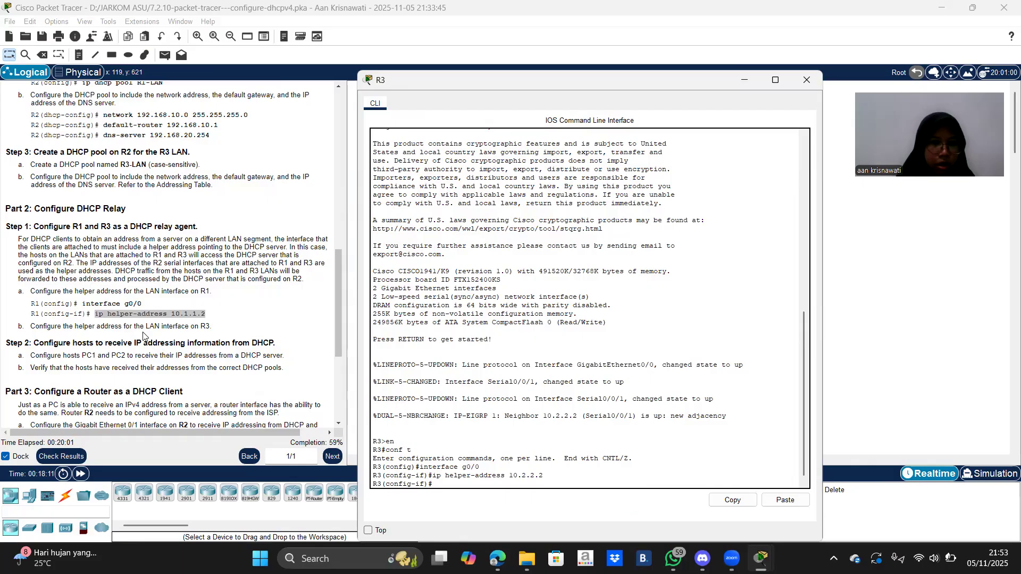
Open PC1's IP Configuration and bring up the Addressing Table in the instructions beside it.
scroll(143, 337, down, 2)
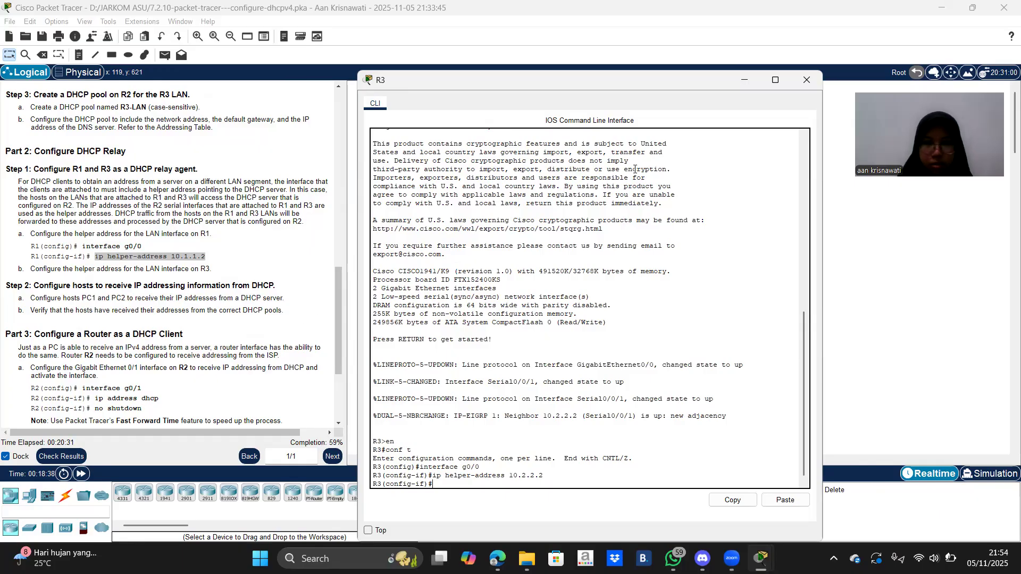
click(745, 81)
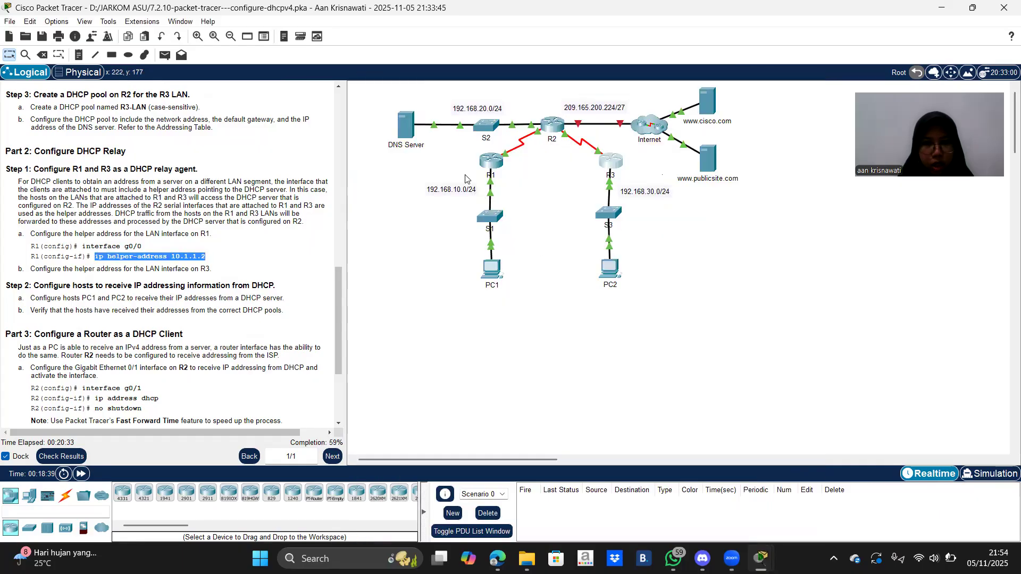
click(490, 269)
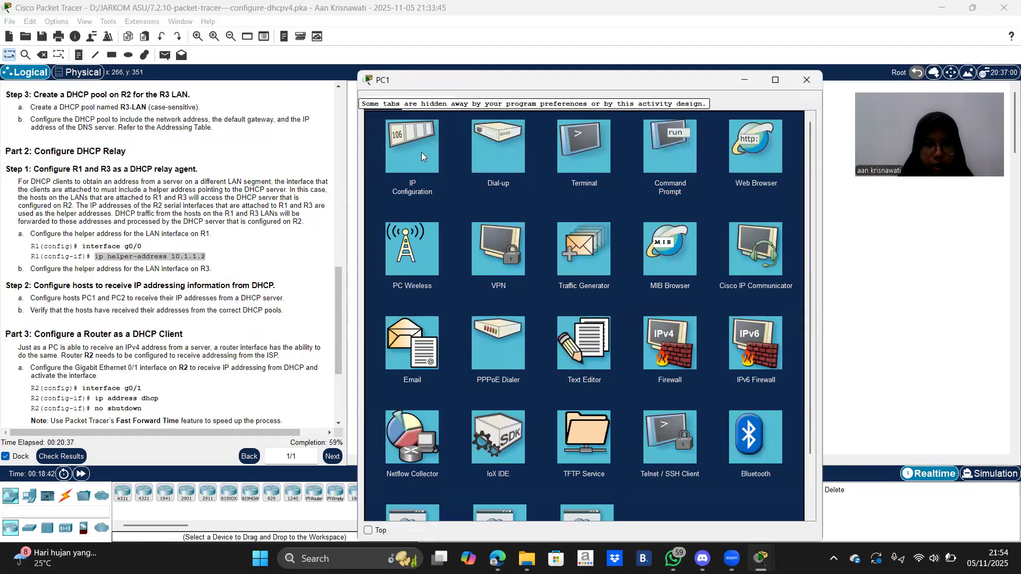
click(413, 152)
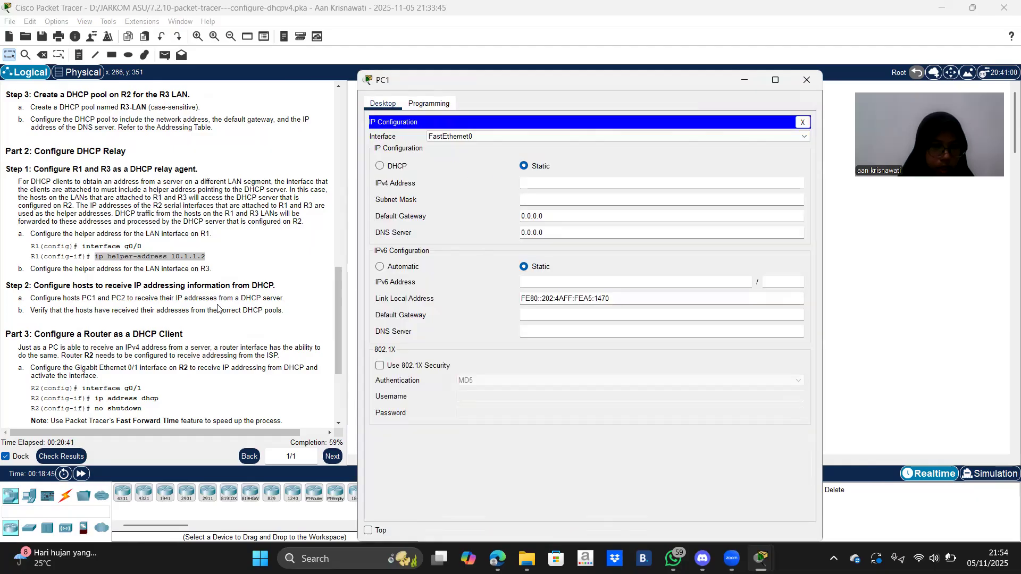
scroll(217, 308, up, 12)
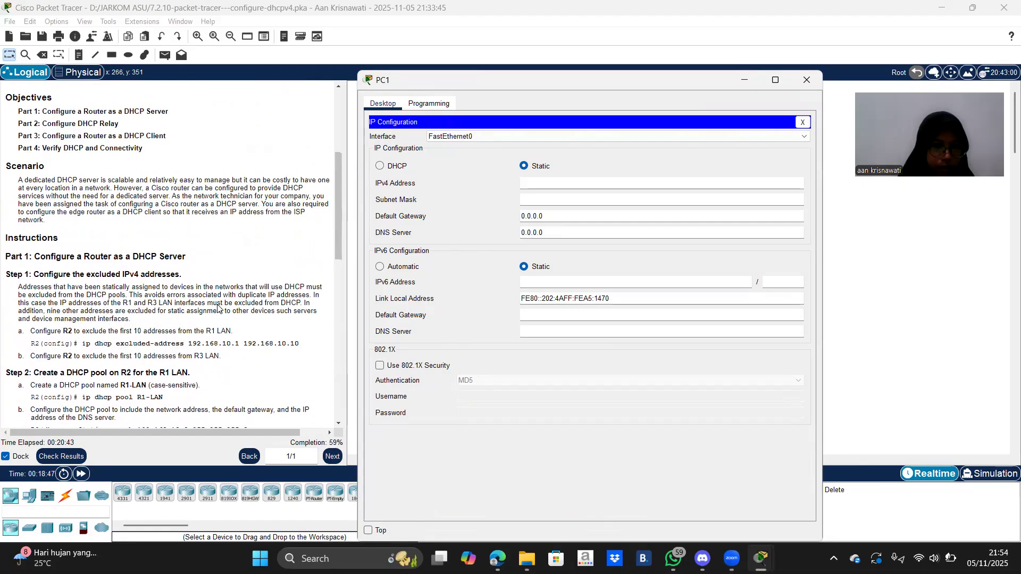
scroll(217, 309, up, 4)
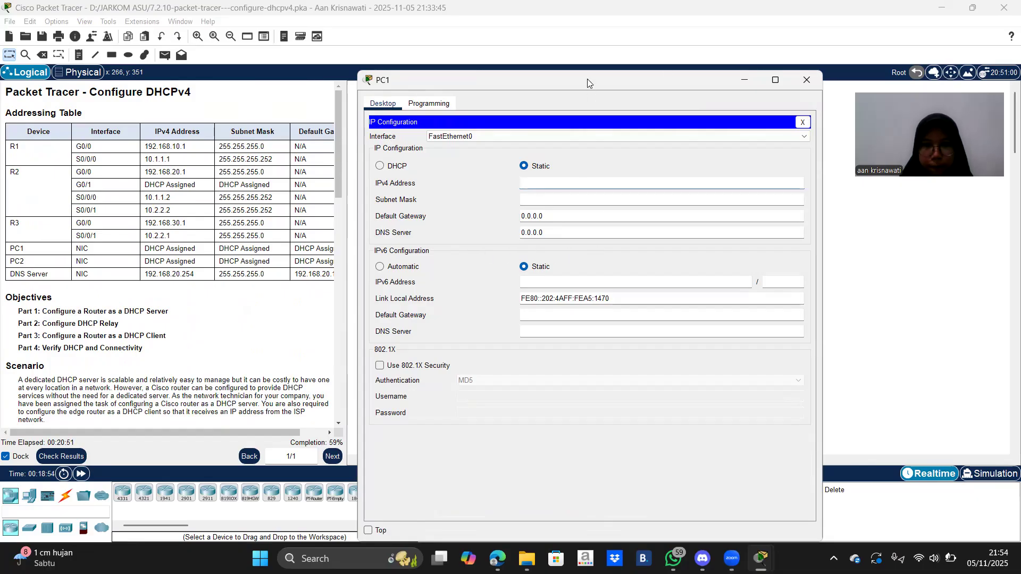
click(751, 78)
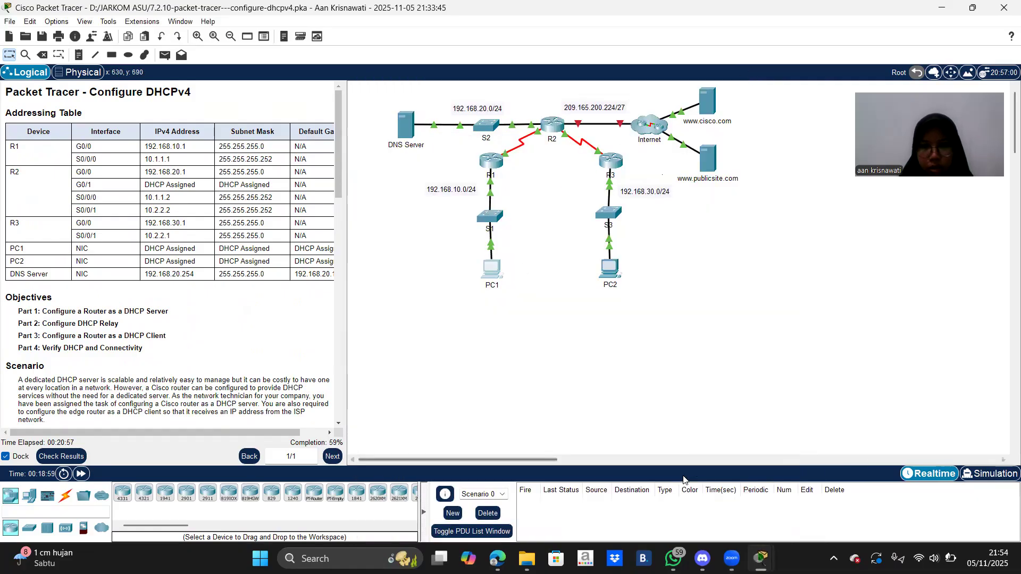
mouse_move(761, 558)
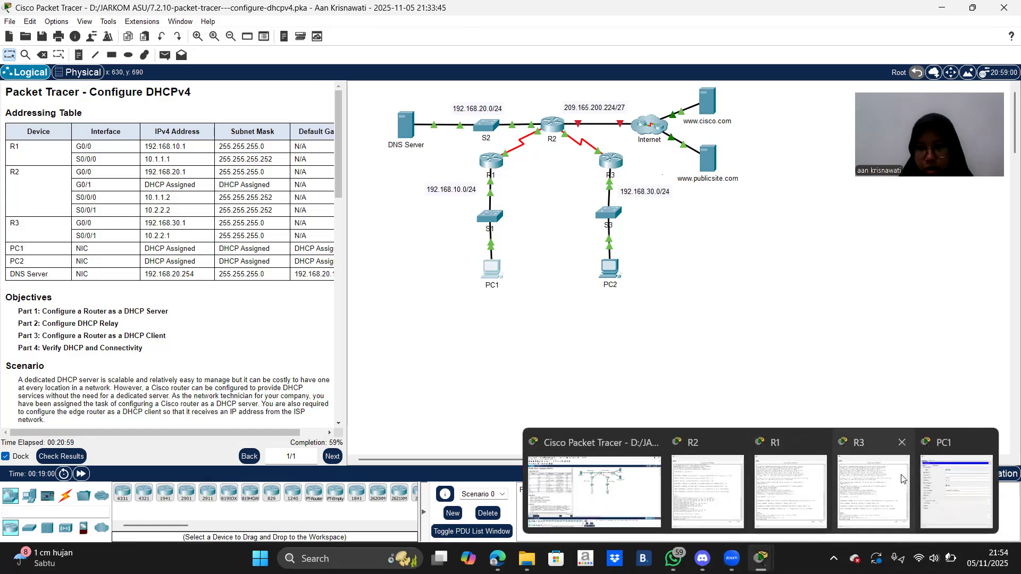
click(933, 478)
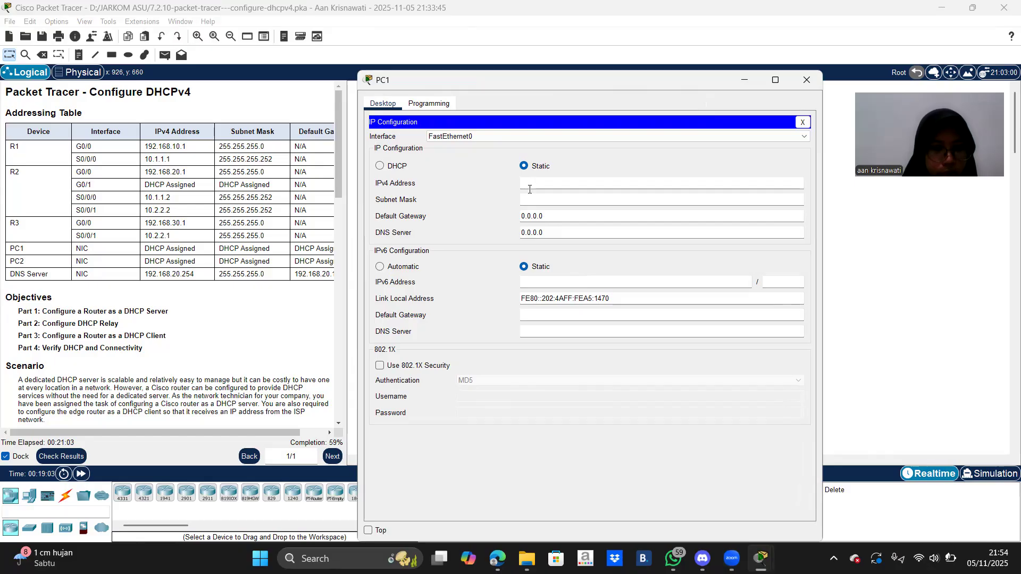
Set PC1's static IPv4 address to 192.168.10.11 with subnet mask 255.255.255.0.
click(529, 189)
text(192.1)
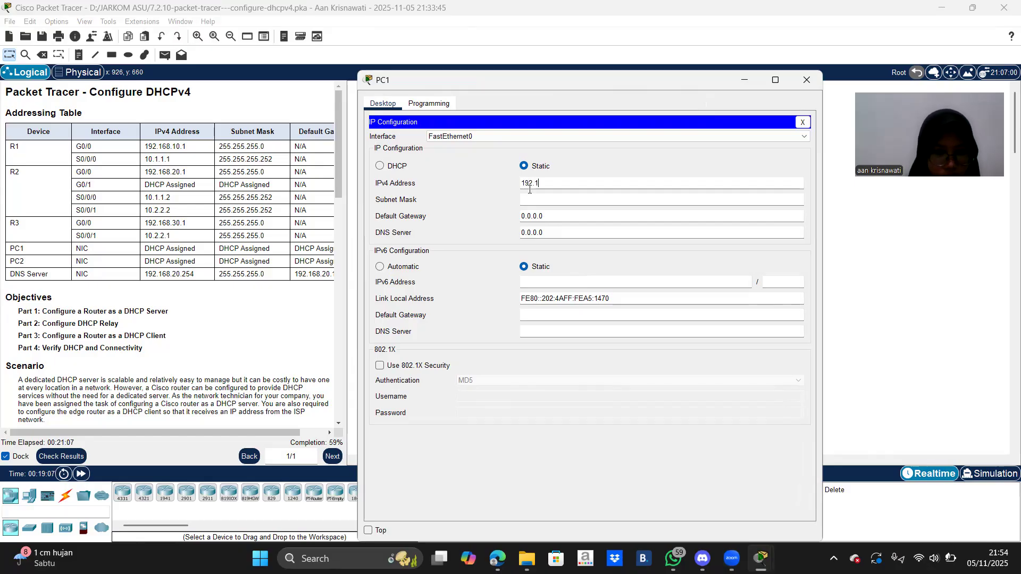
text(6)
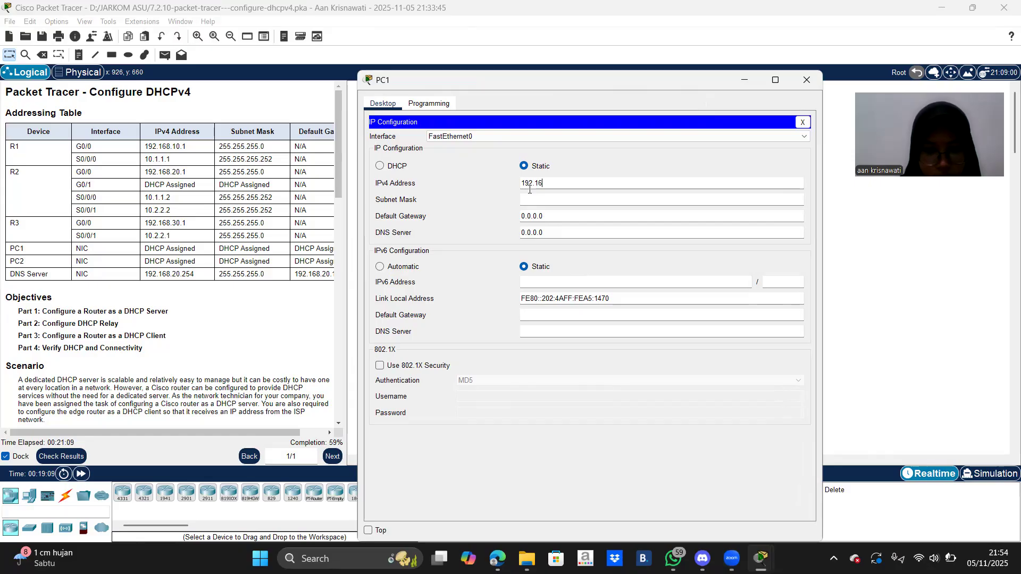
text(8.1)
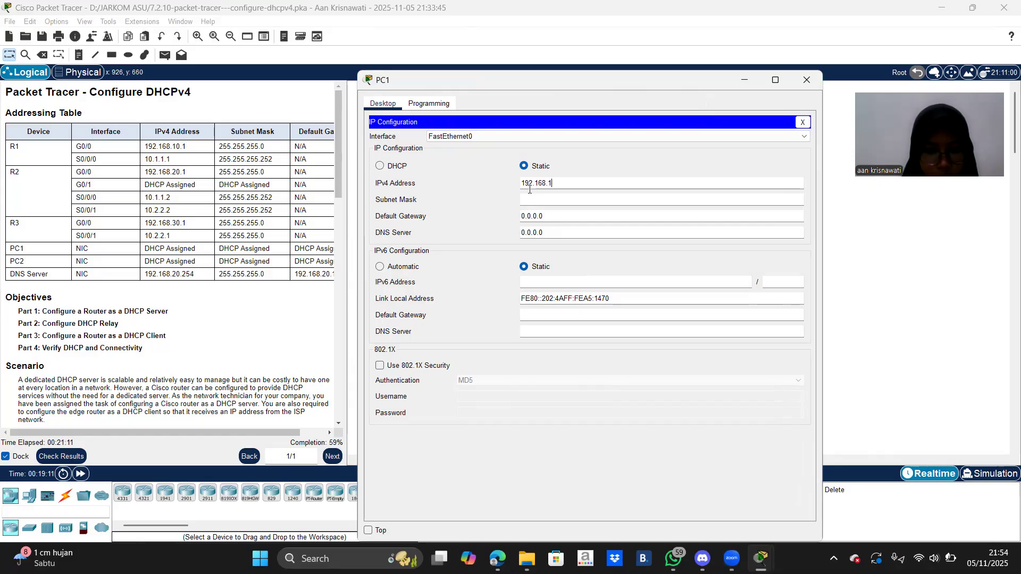
text(0.11)
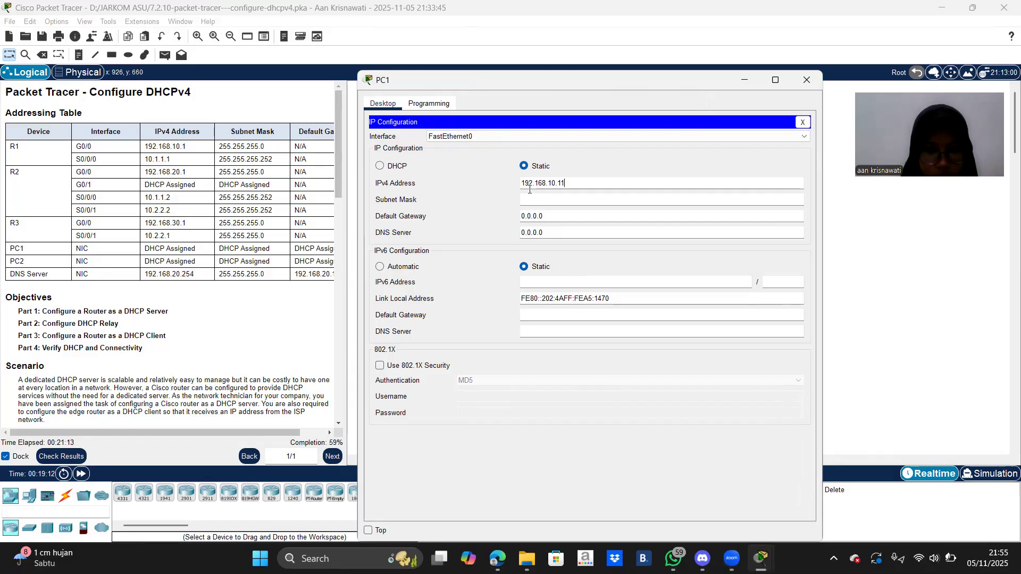
click(557, 198)
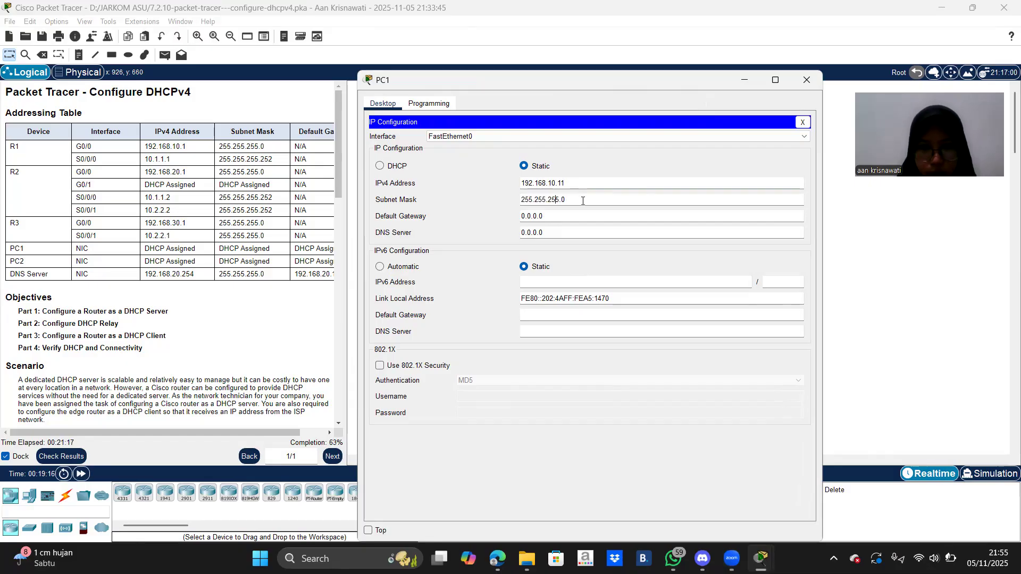
Set PC1's IPv4 default gateway to 192.168.10.1.
click(564, 214)
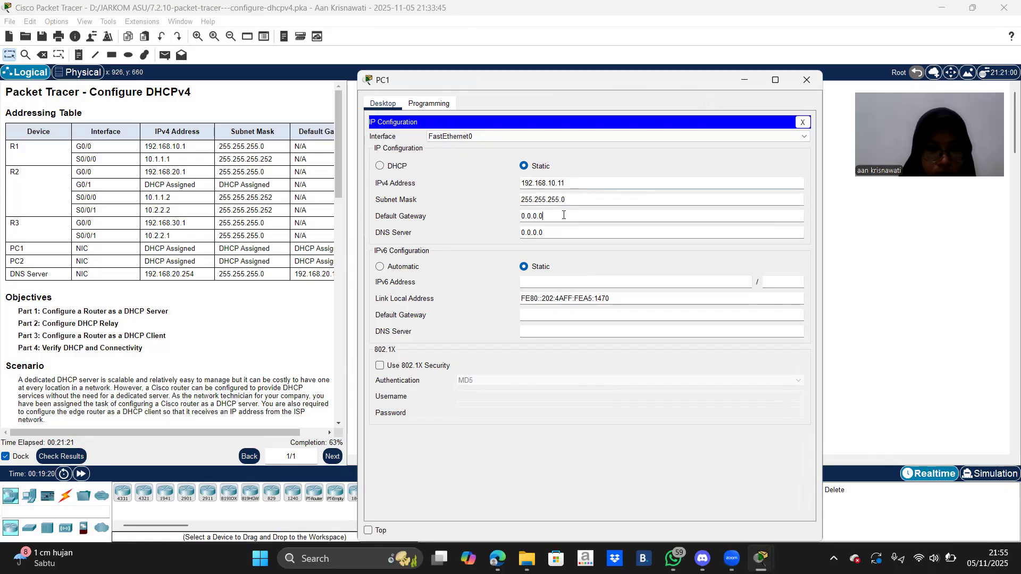
key(BackSpace)
key(BackSpace)
key(BackSpace)
key(BackSpace)
key(BackSpace)
key(BackSpace)
key(BackSpace)
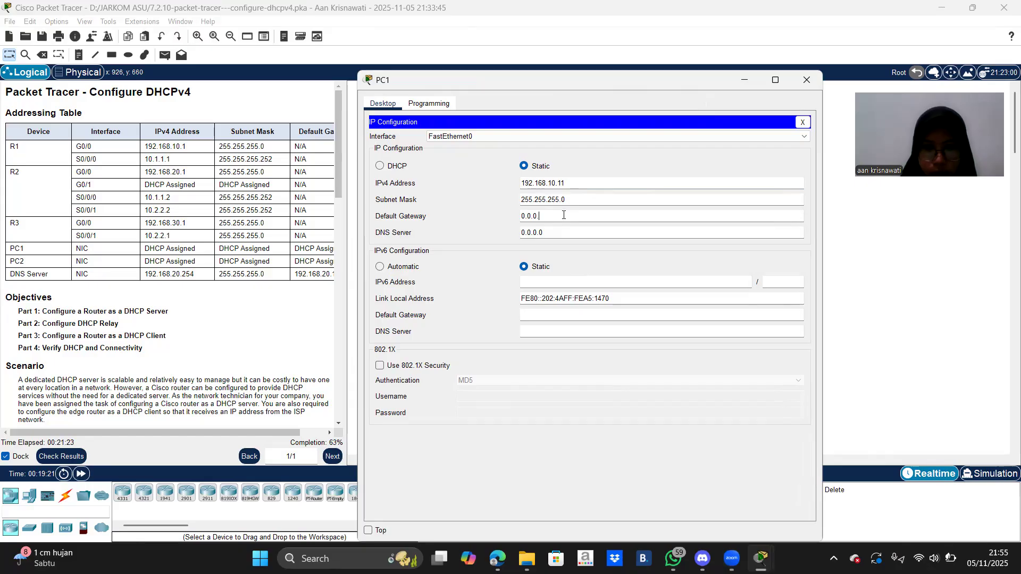
text(192.1)
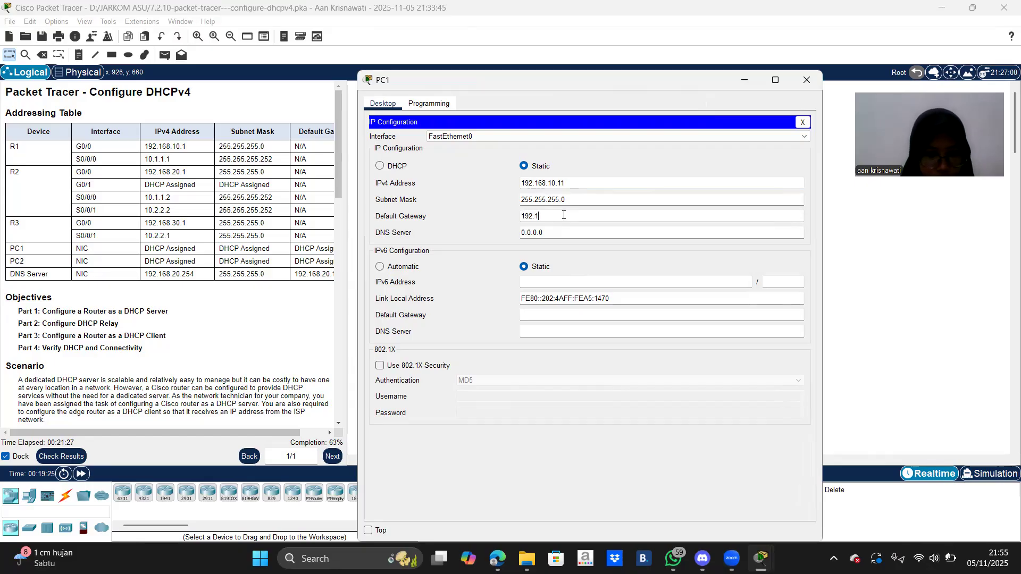
text(68)
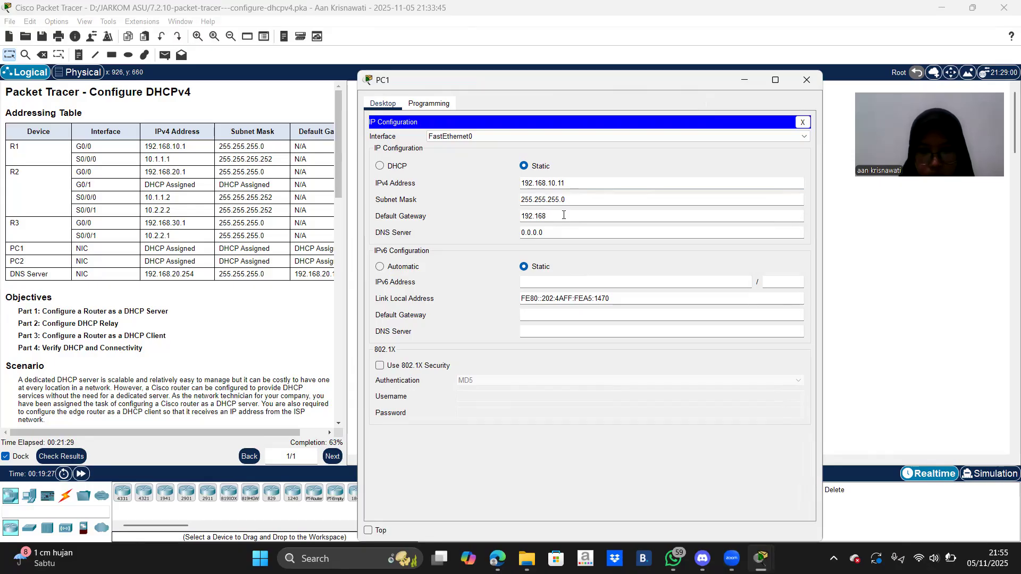
text(.10.1)
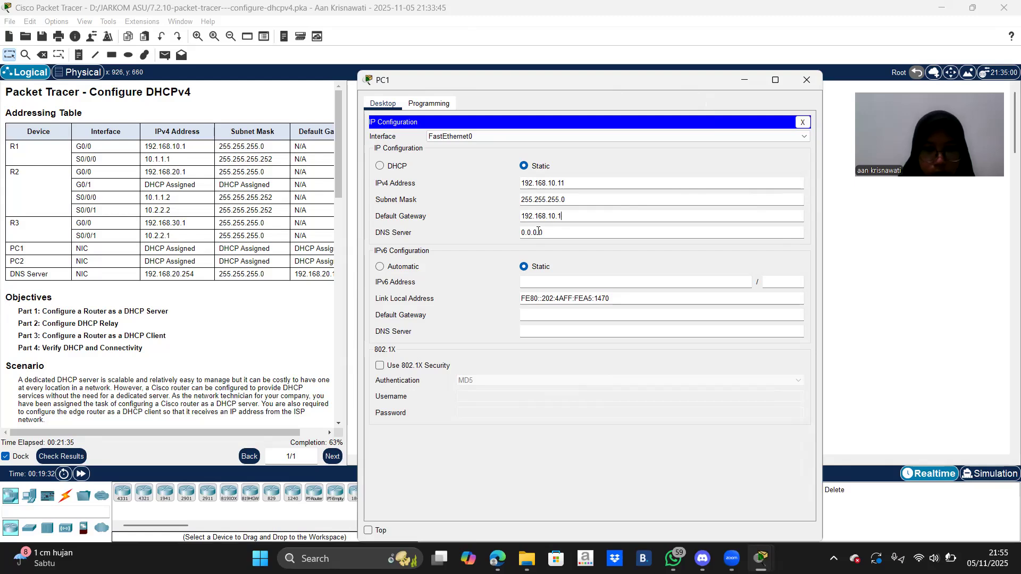
Set PC1's IPv4 DNS server to 192.168.20.254 and close PC1's configuration.
click(546, 232)
key(BackSpace)
key(BackSpace)
key(BackSpace)
key(BackSpace)
key(BackSpace)
key(BackSpace)
text(19)
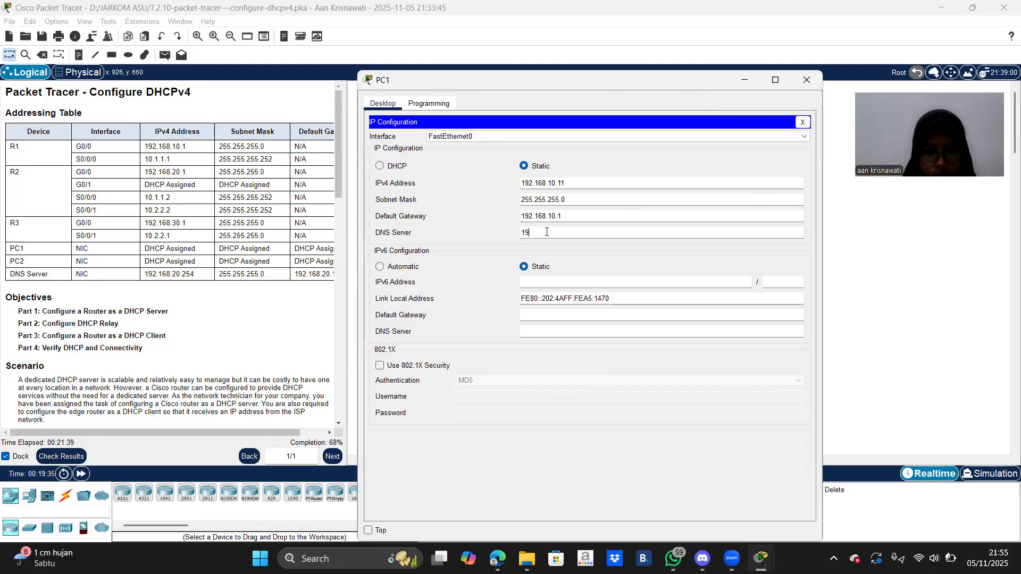
text(2.168)
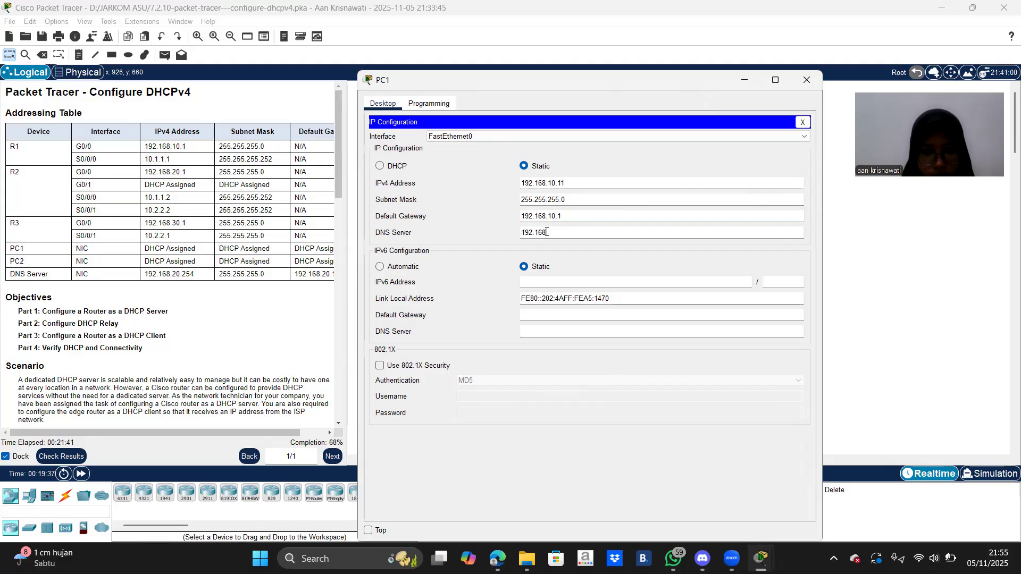
text(.20.2)
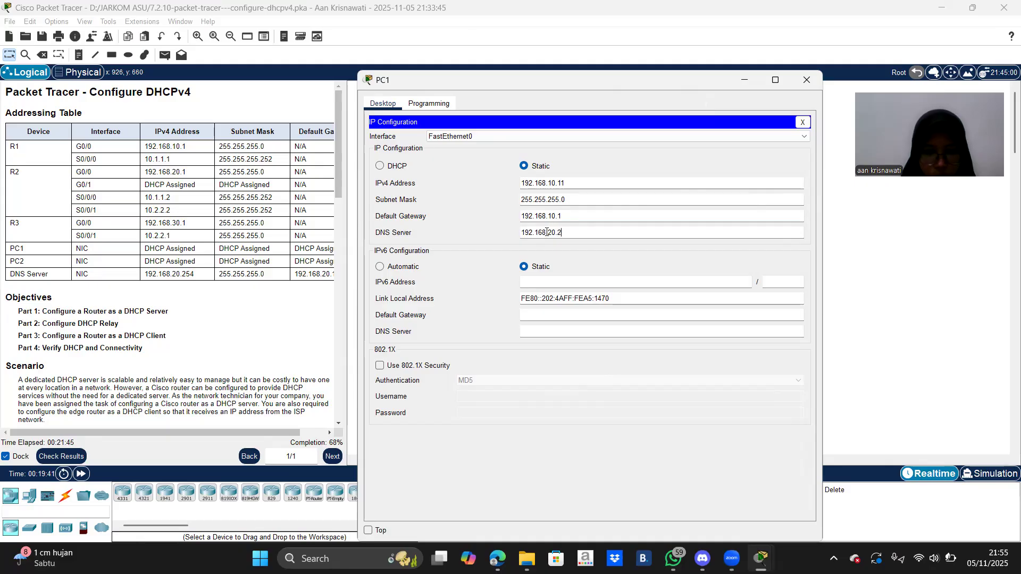
text(54)
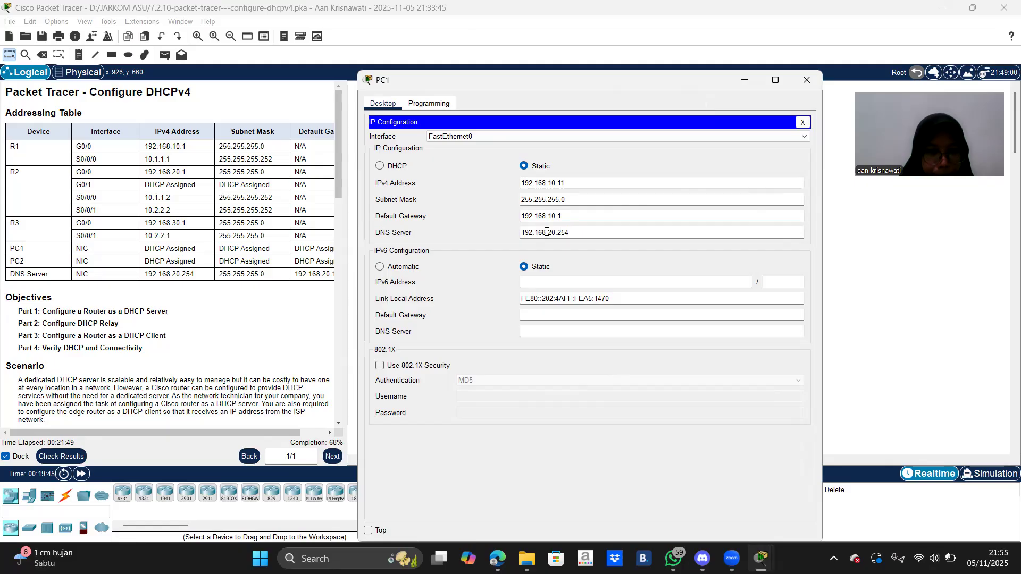
click(803, 121)
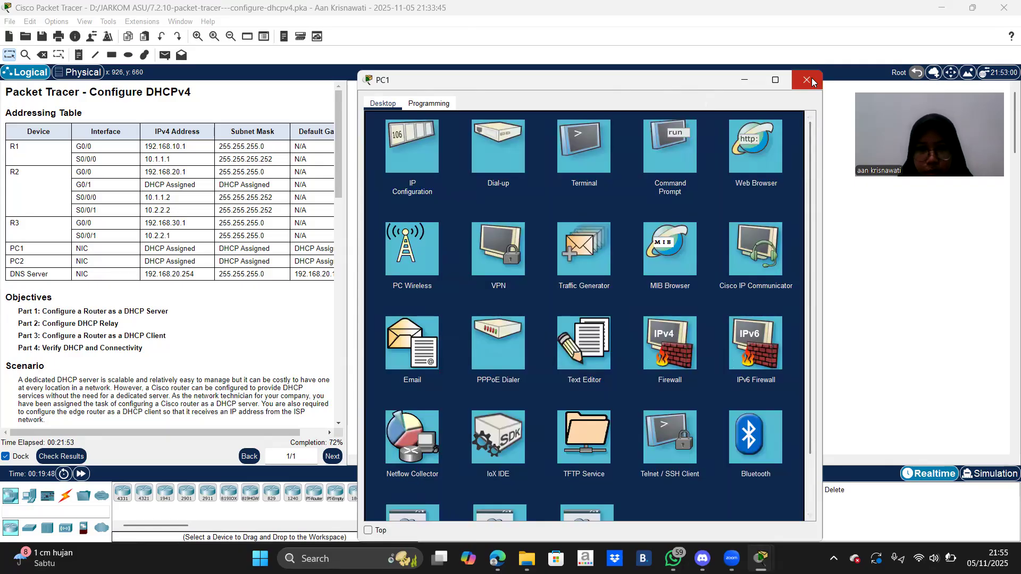
click(812, 77)
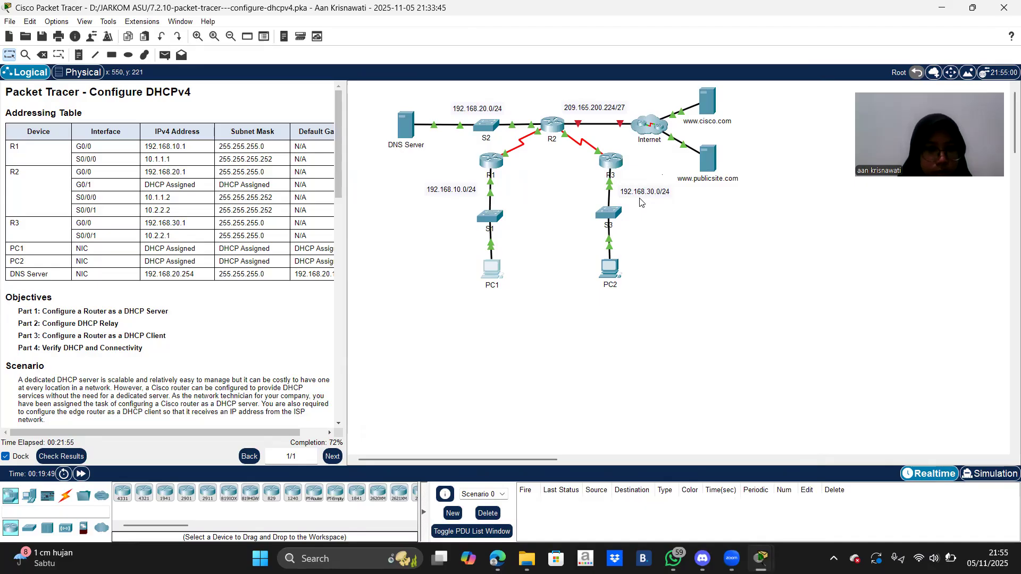
Set PC2's static IPv4 address to 192.168.30.11 with subnet mask 255.255.255.0.
click(607, 277)
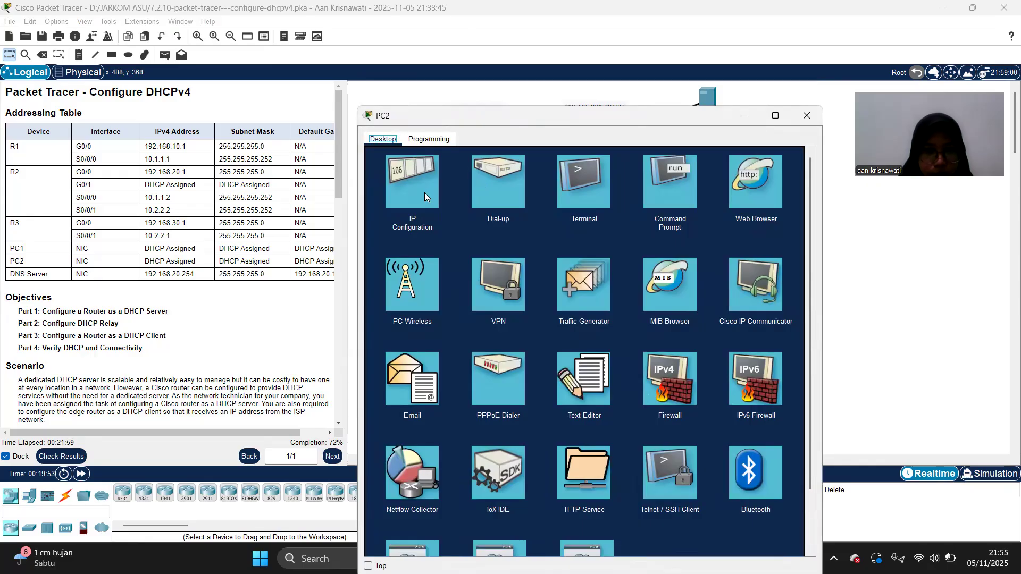
click(415, 199)
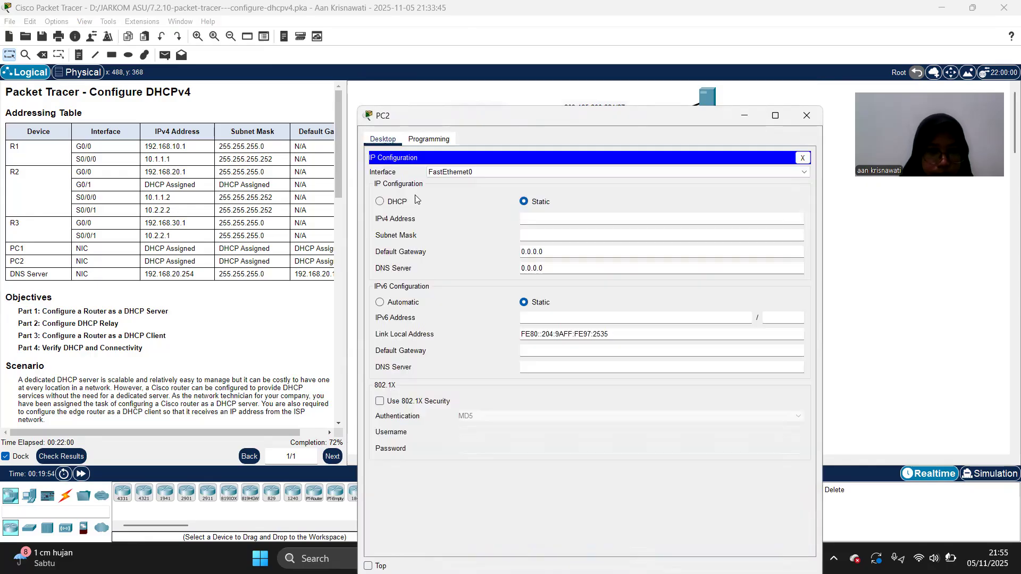
click(537, 222)
text(19)
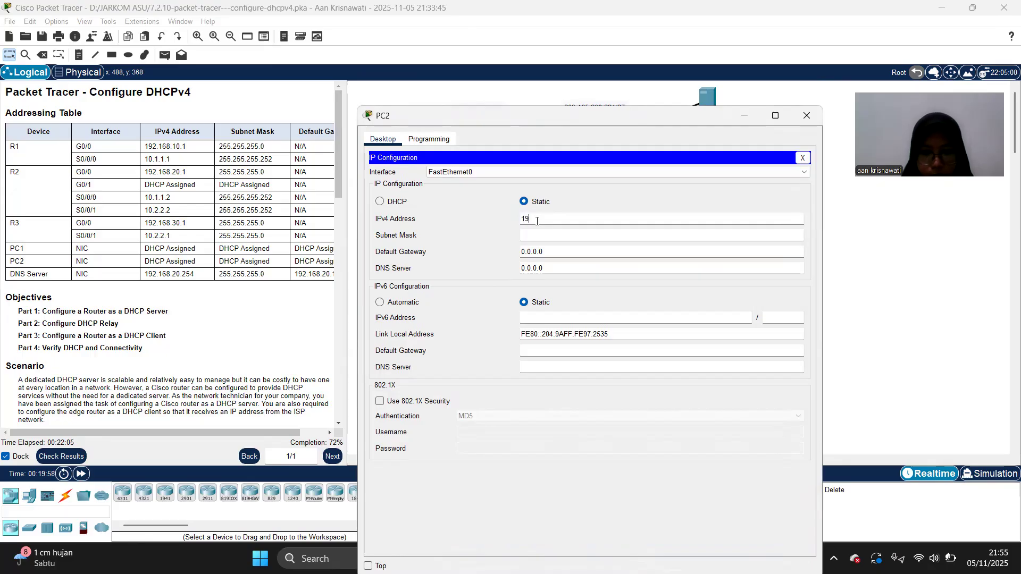
text(2.168)
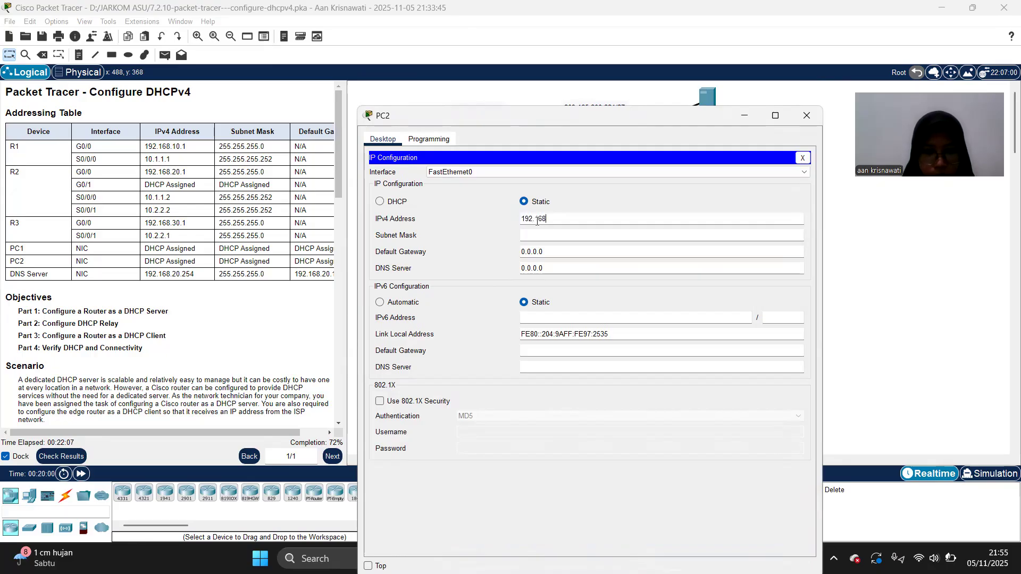
text(.30.111)
key(BackSpace)
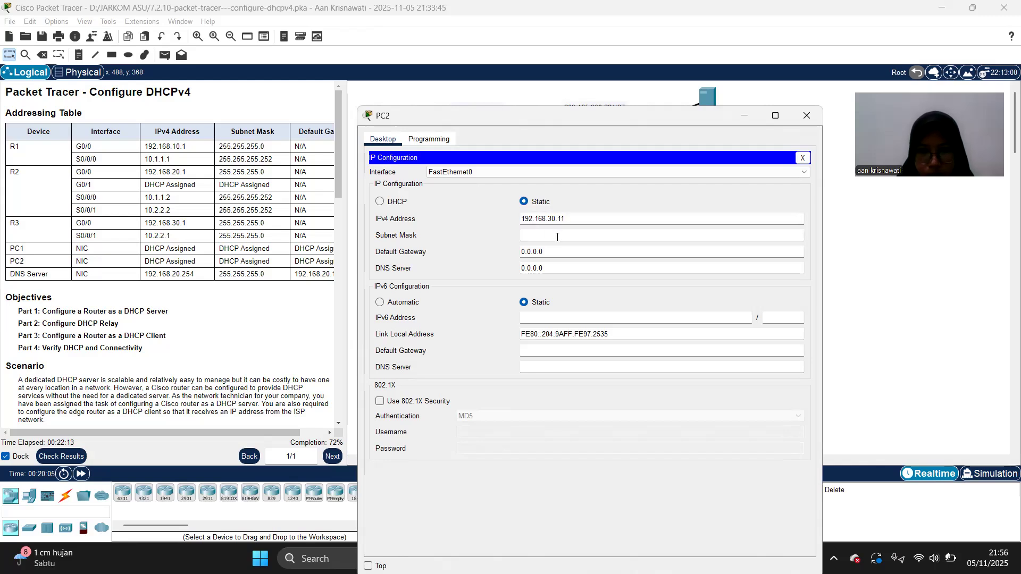
click(558, 238)
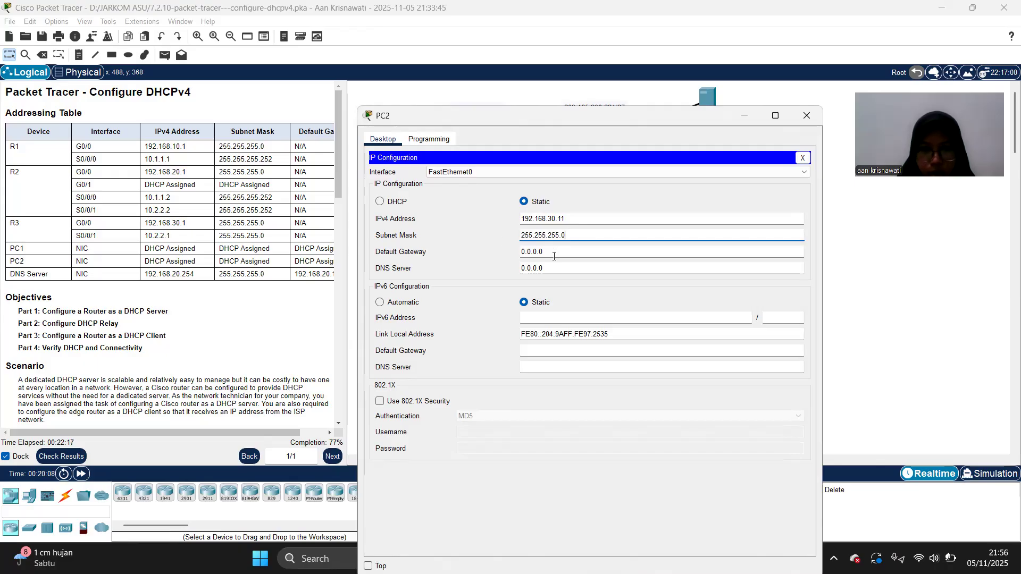
Set PC2's IPv4 default gateway to 192.168.30.1.
click(554, 252)
key(BackSpace)
key(BackSpace)
key(BackSpace)
key(BackSpace)
key(BackSpace)
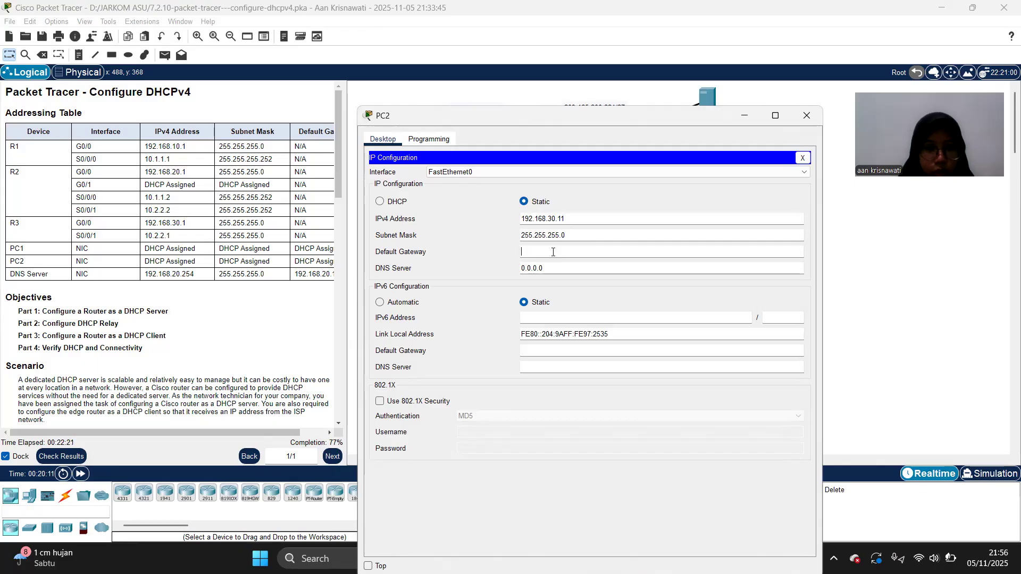
text(192)
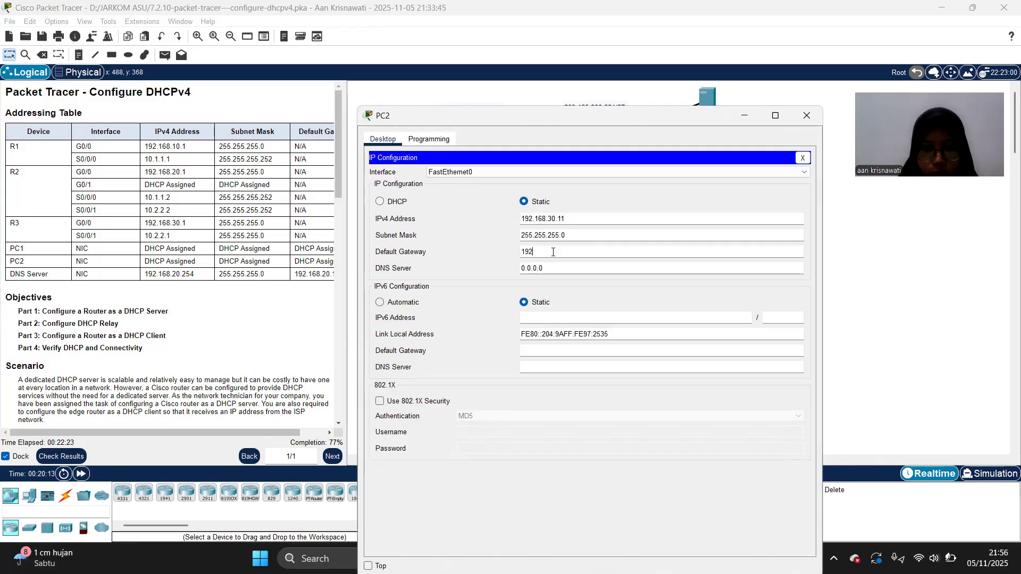
text(.168)
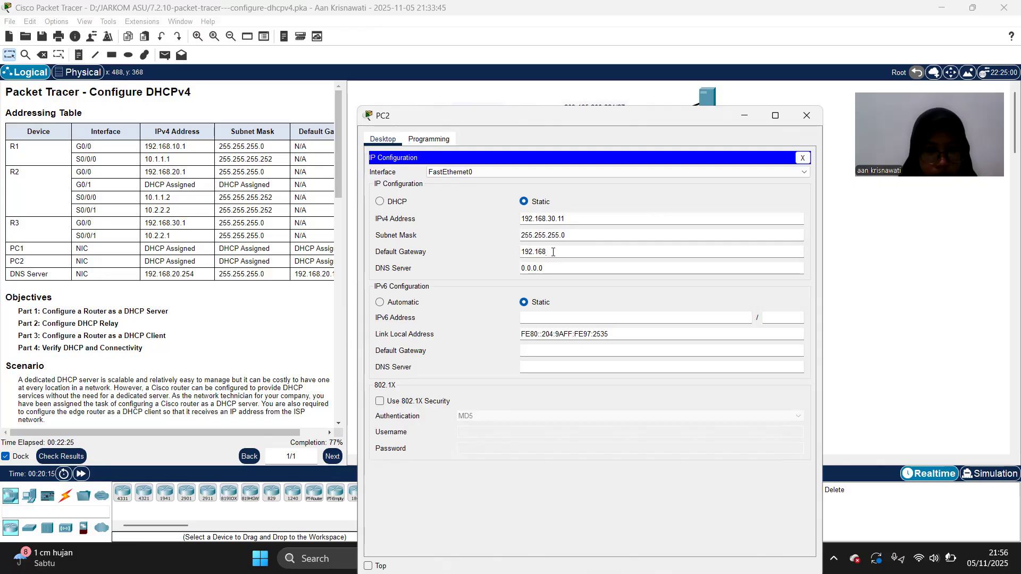
text(.30.1)
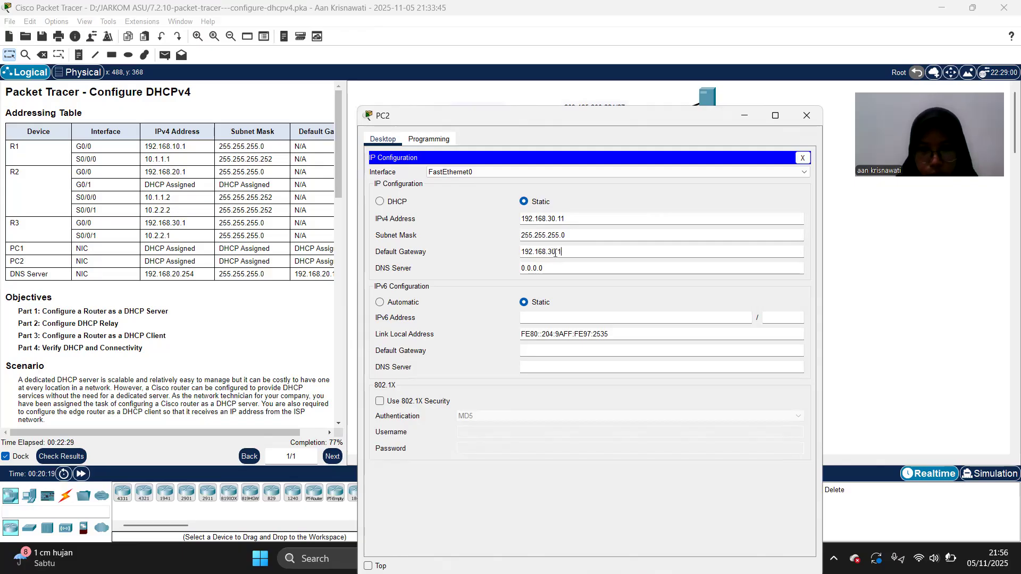
Set PC2's IPv4 DNS server to 192.168.20.254 and close PC2's configuration.
click(569, 274)
key(BackSpace)
key(BackSpace)
key(BackSpace)
key(BackSpace)
key(BackSpace)
key(BackSpace)
key(BackSpace)
text(192.168)
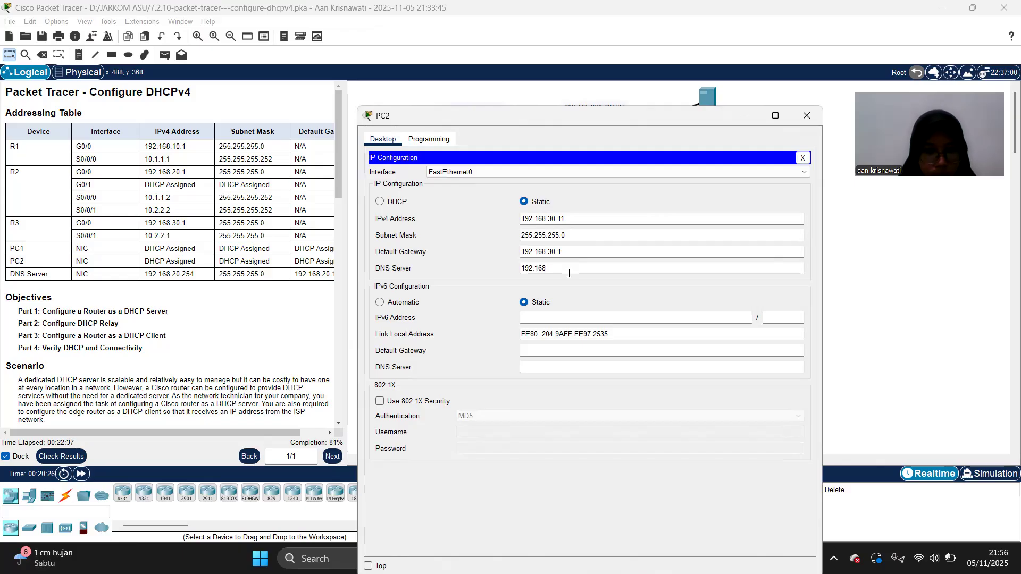
text(.20)
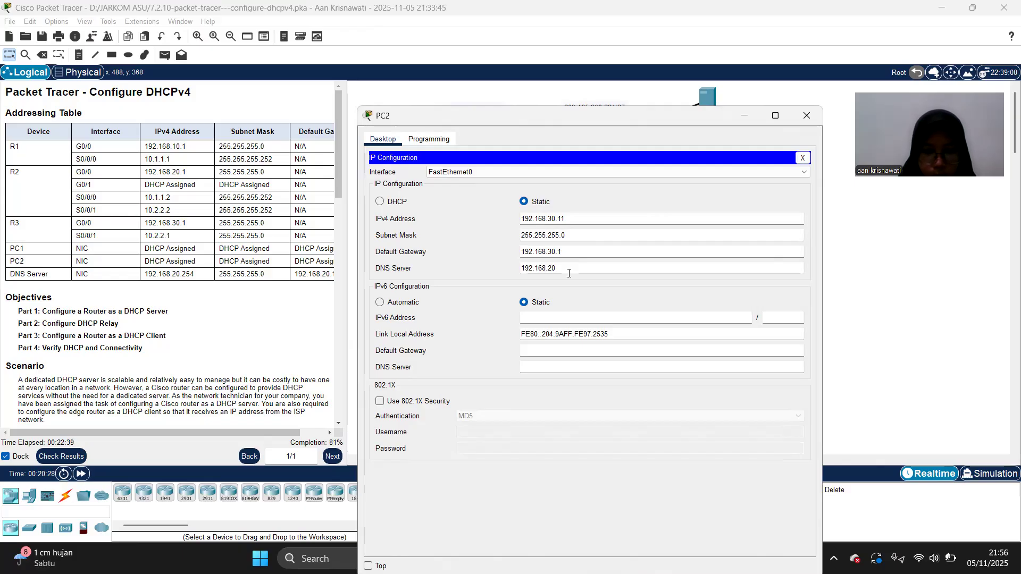
text(.254)
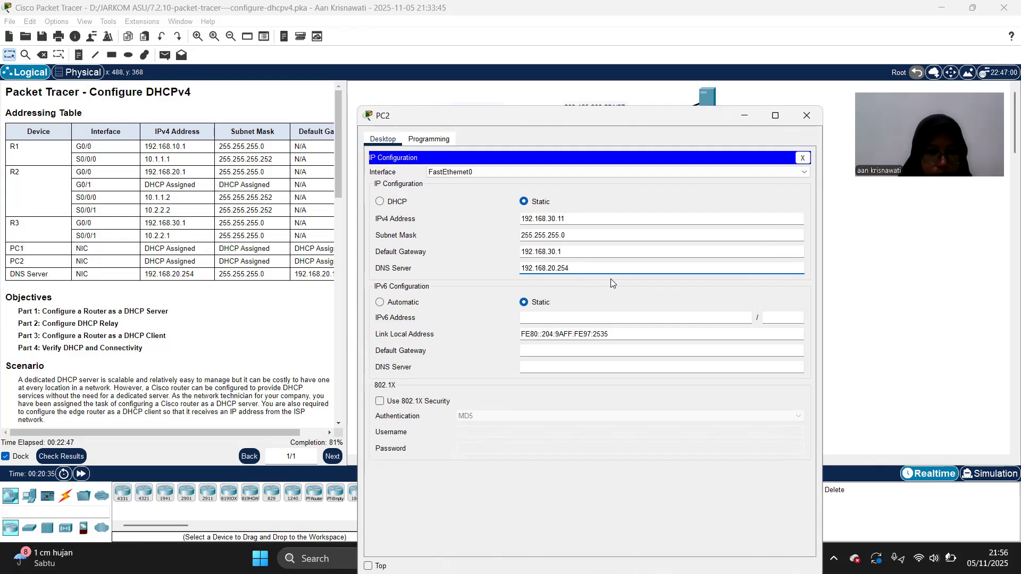
click(803, 158)
click(804, 116)
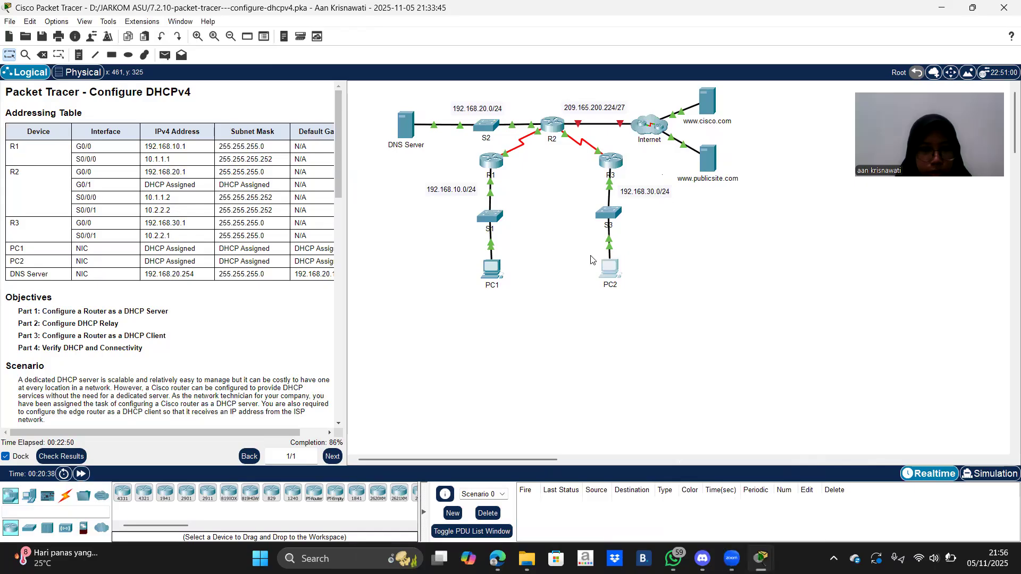
Return R2's command line from DHCP pool configuration to privileged mode and save the configuration with wr.
scroll(158, 305, down, 8)
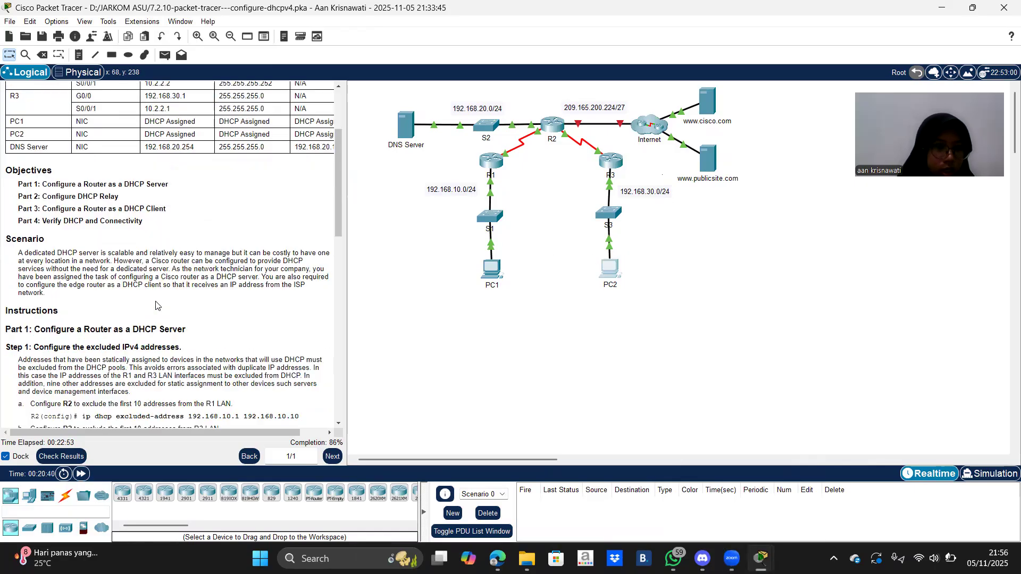
scroll(158, 305, down, 6)
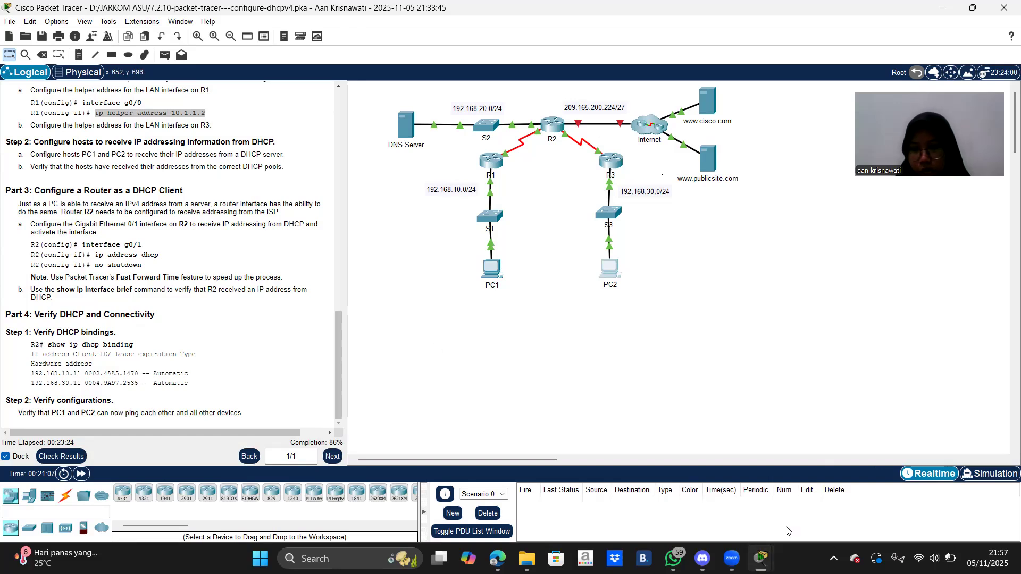
mouse_move(761, 558)
click(747, 499)
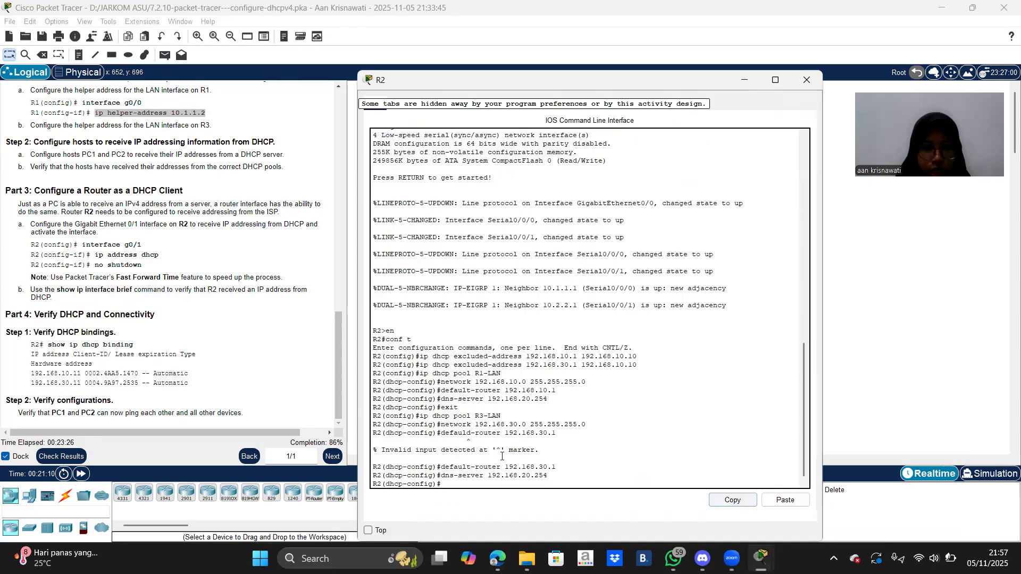
text(exit)
key(Return)
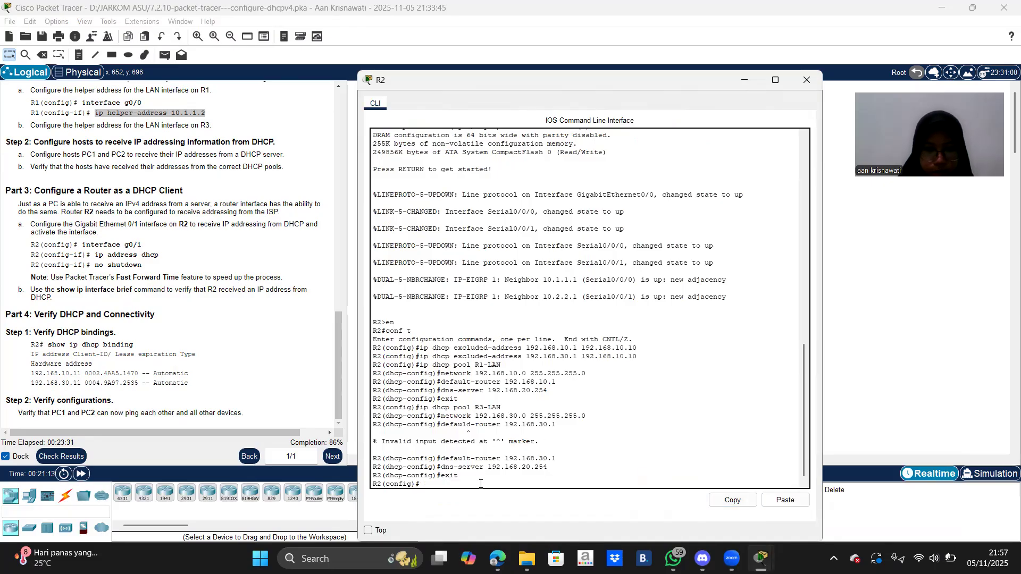
text(end)
key(Return)
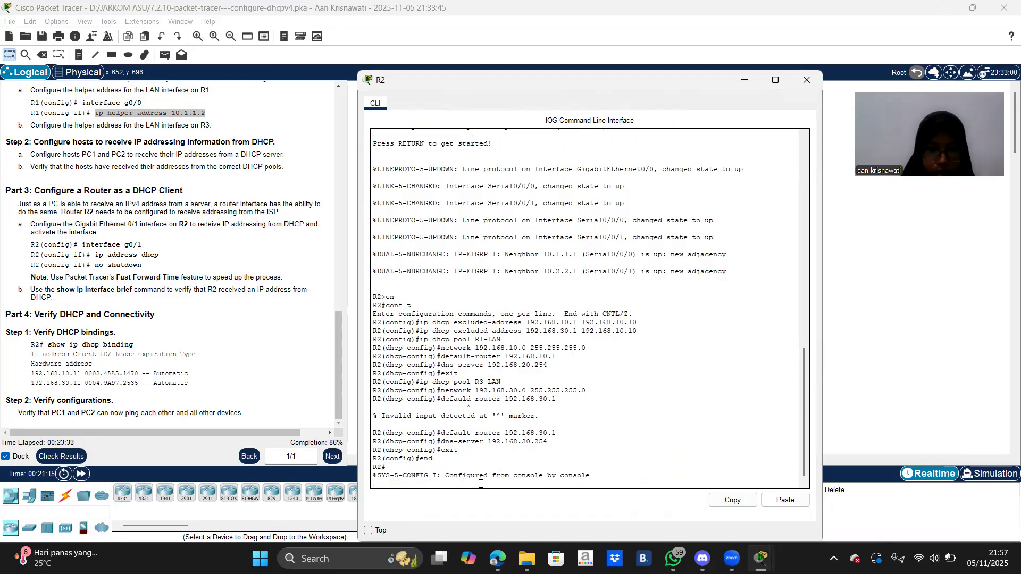
key(Return)
text(w)
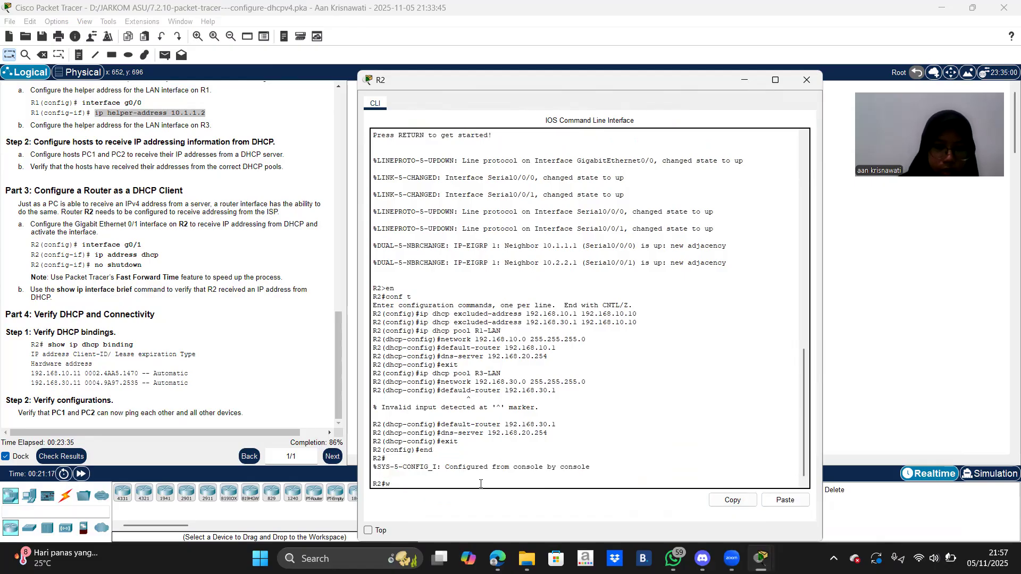
text(r)
key(Return)
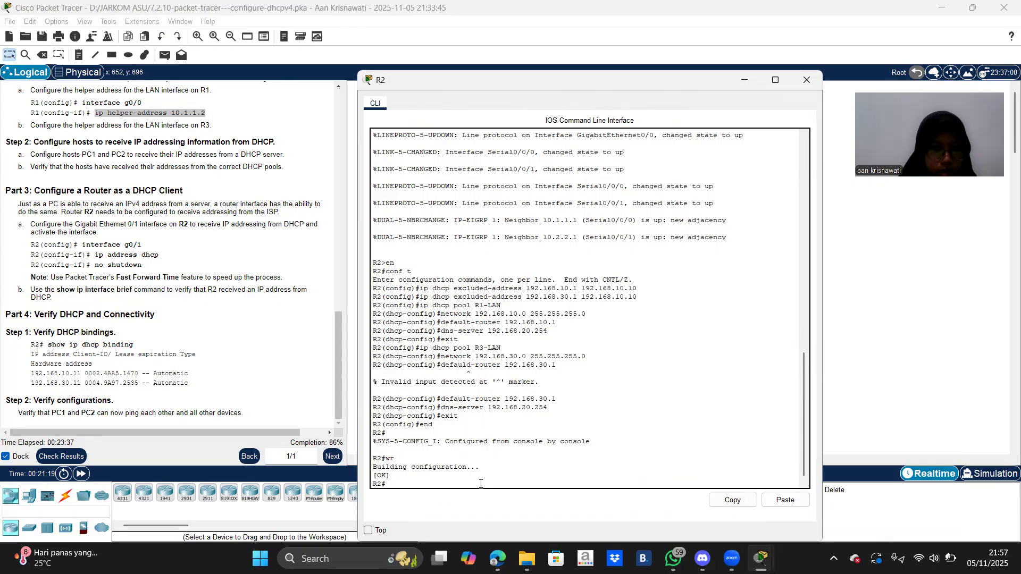
Enter global configuration on R2 and open interface g0/1 with the command copied from Part 3 of the instructions.
text(conf t)
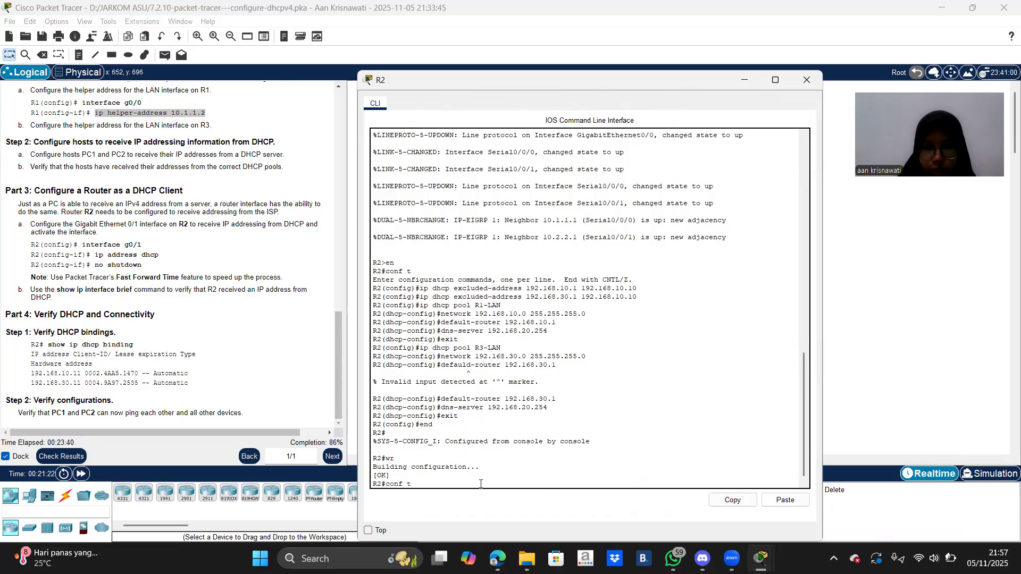
key(Return)
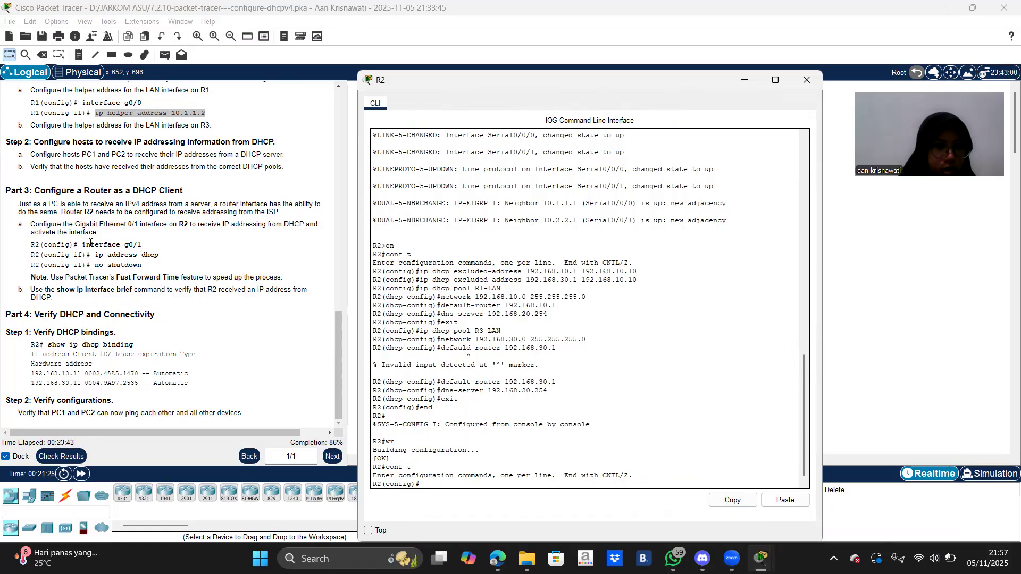
drag(81, 245, 148, 250)
right_click(148, 248)
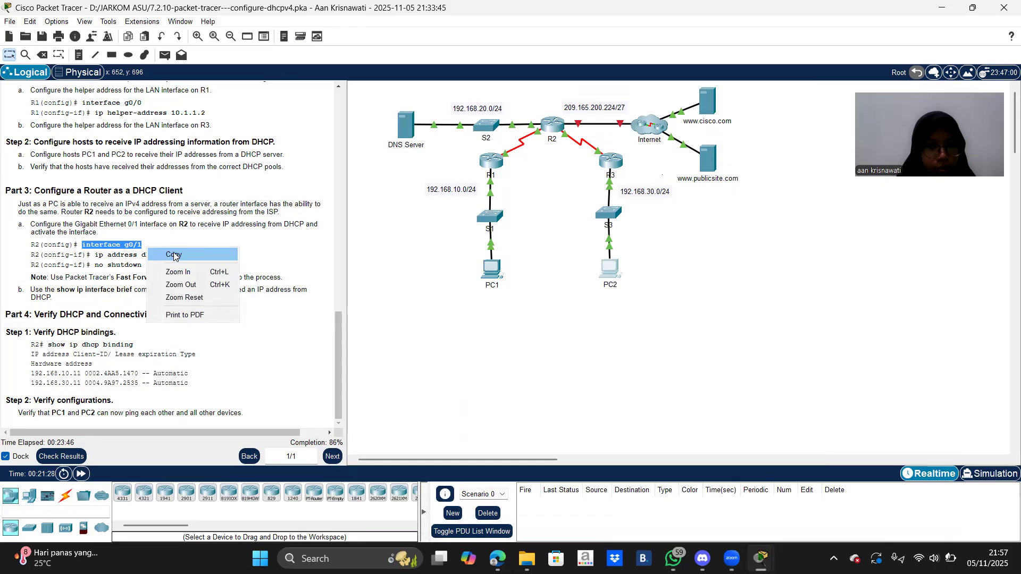
click(176, 257)
mouse_move(761, 559)
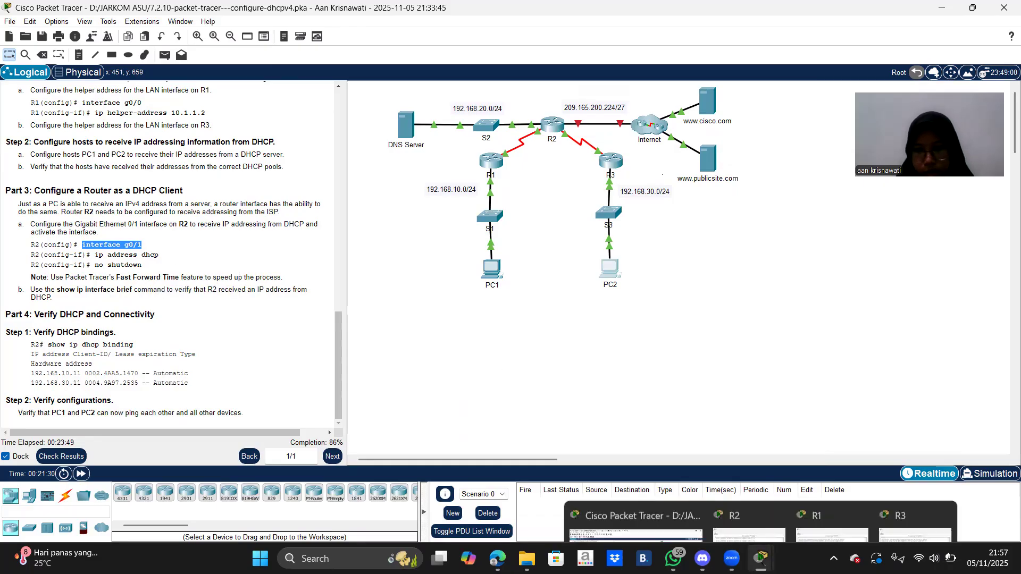
click(744, 505)
right_click(489, 482)
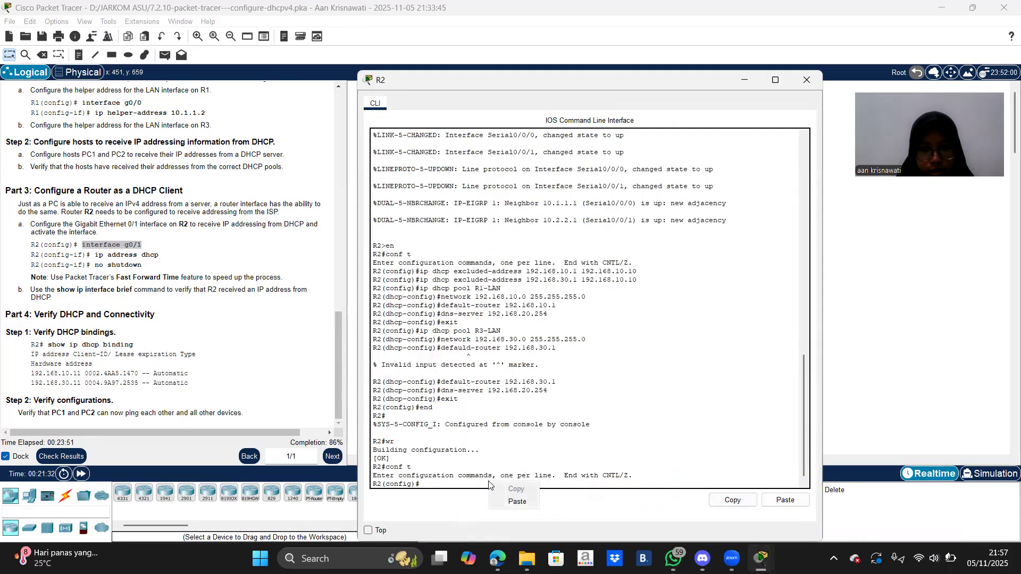
click(516, 500)
key(Return)
Set R2's g0/1 interface to obtain its address by DHCP, using the ip address dhcp command copied from the instructions.
drag(94, 256, 169, 263)
click(170, 264)
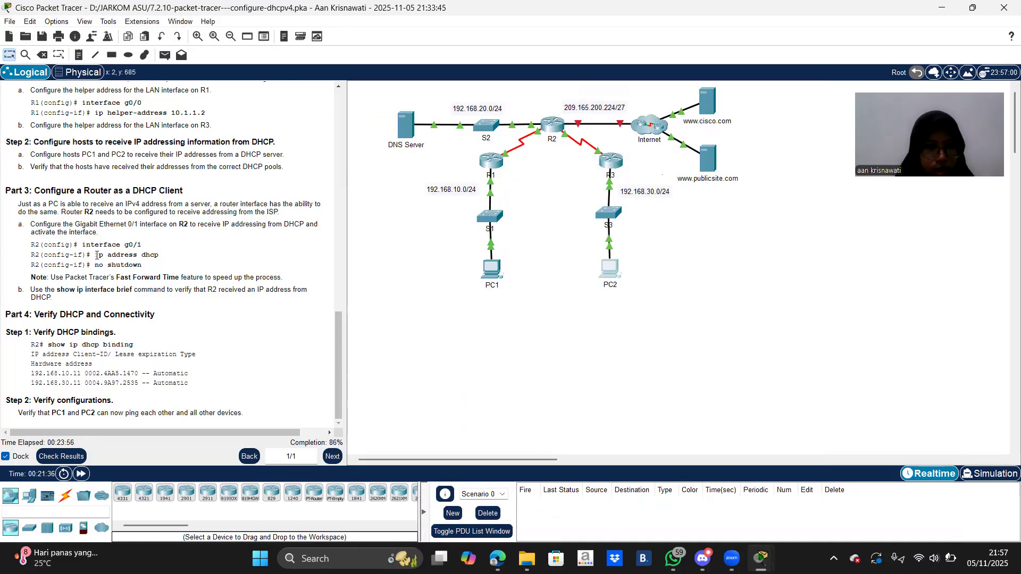
drag(95, 256, 157, 255)
right_click(157, 255)
click(179, 262)
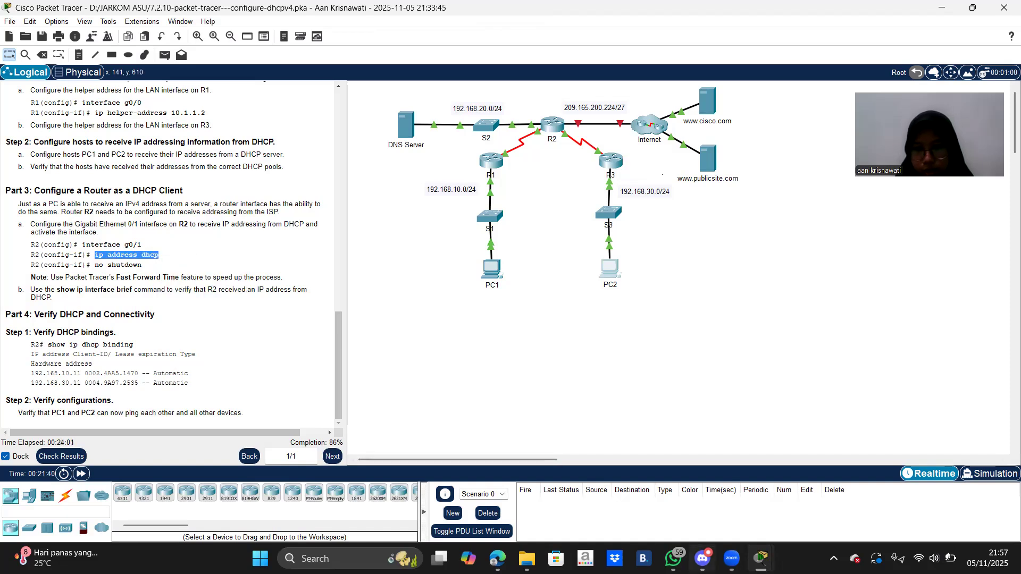
mouse_move(760, 559)
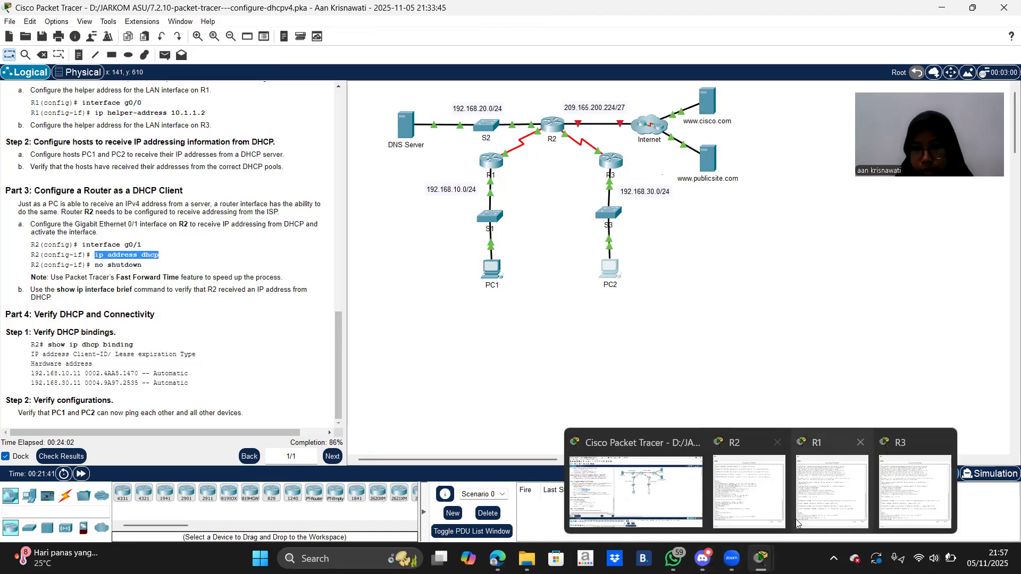
click(747, 510)
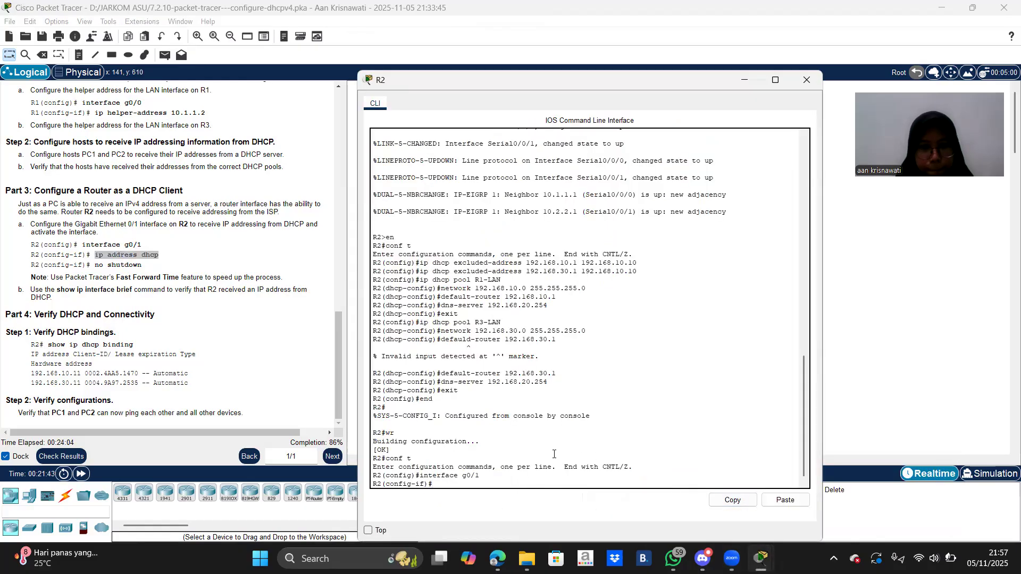
right_click(545, 481)
click(559, 498)
key(Return)
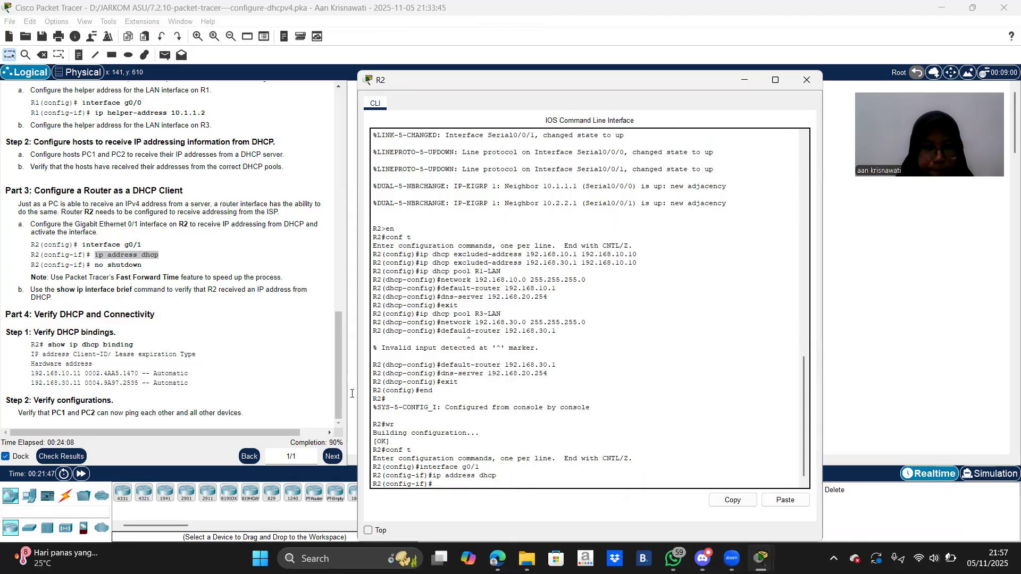
Activate R2's g0/1 interface with no shutdown and minimize R2's window.
text(no shutdow)
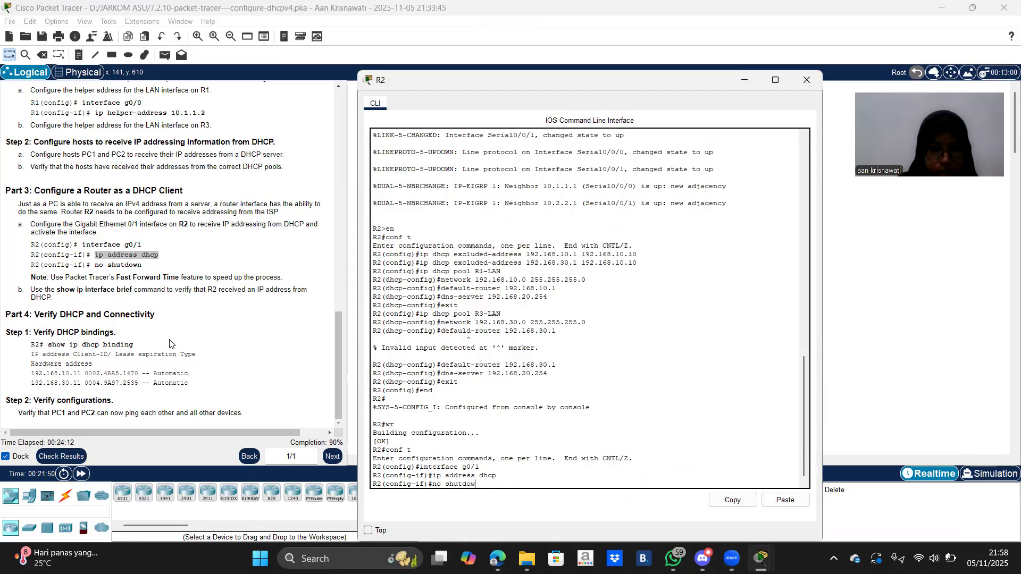
text(n)
key(Return)
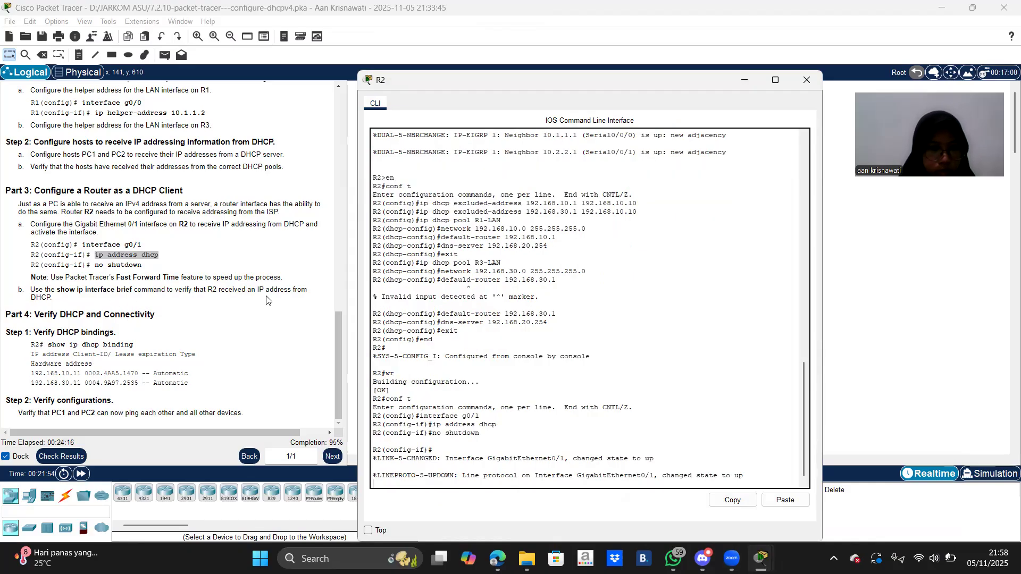
key(Return)
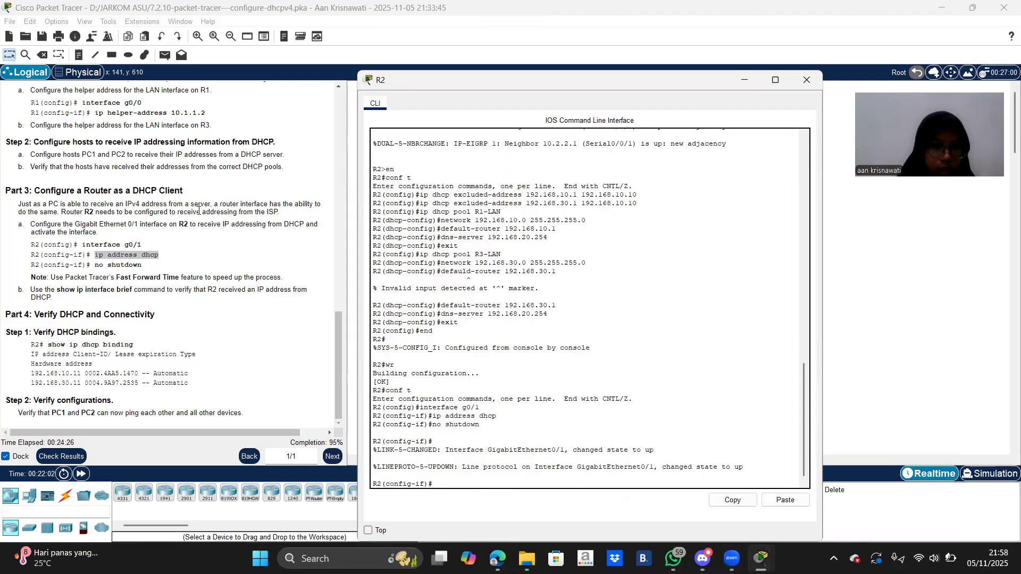
click(745, 81)
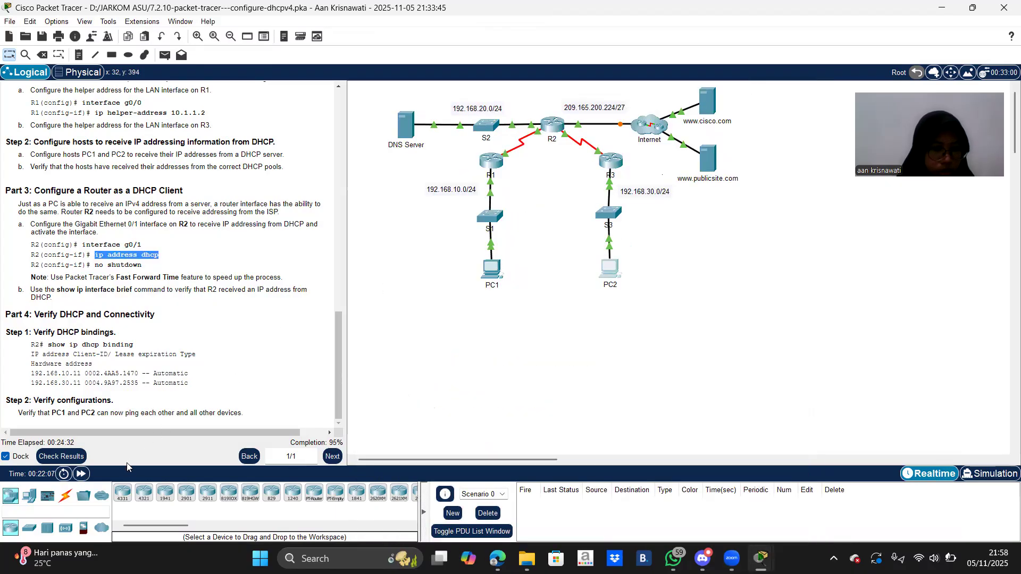
Fast-forward the simulation time and copy the show ip interface brief command from Part 3 of the instructions.
click(82, 474)
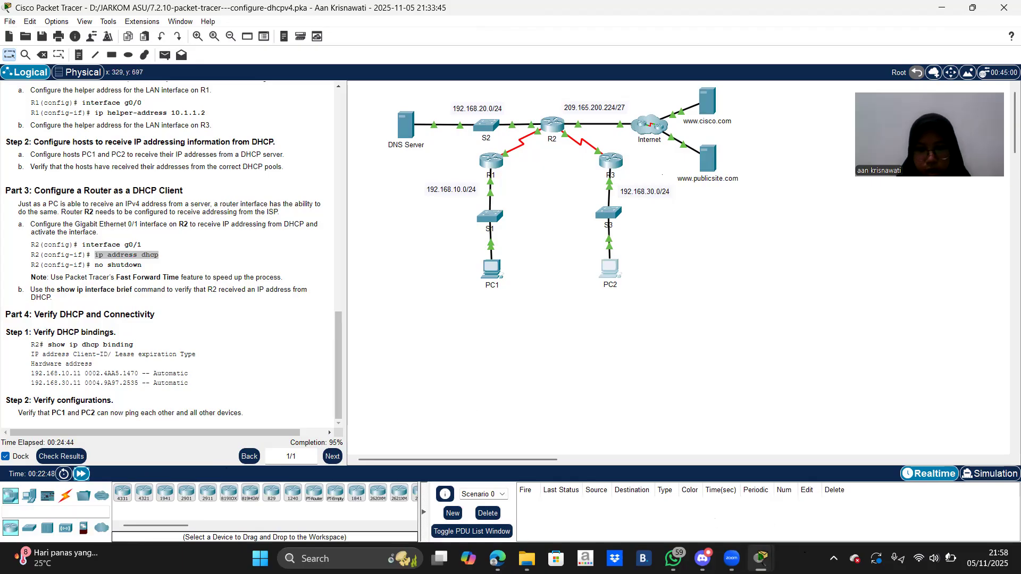
mouse_move(761, 559)
click(743, 486)
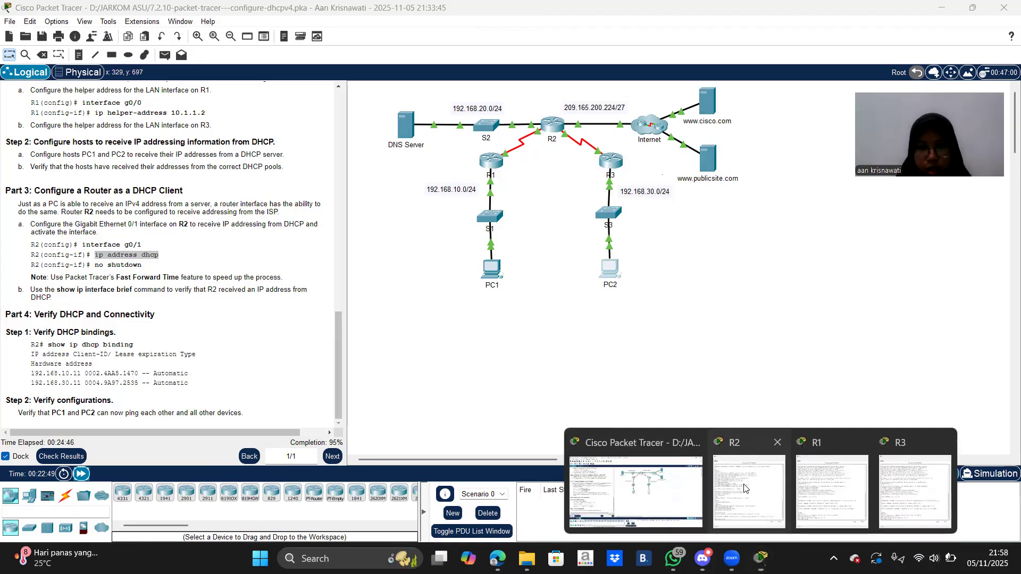
click(58, 289)
drag(59, 289, 133, 289)
right_click(133, 290)
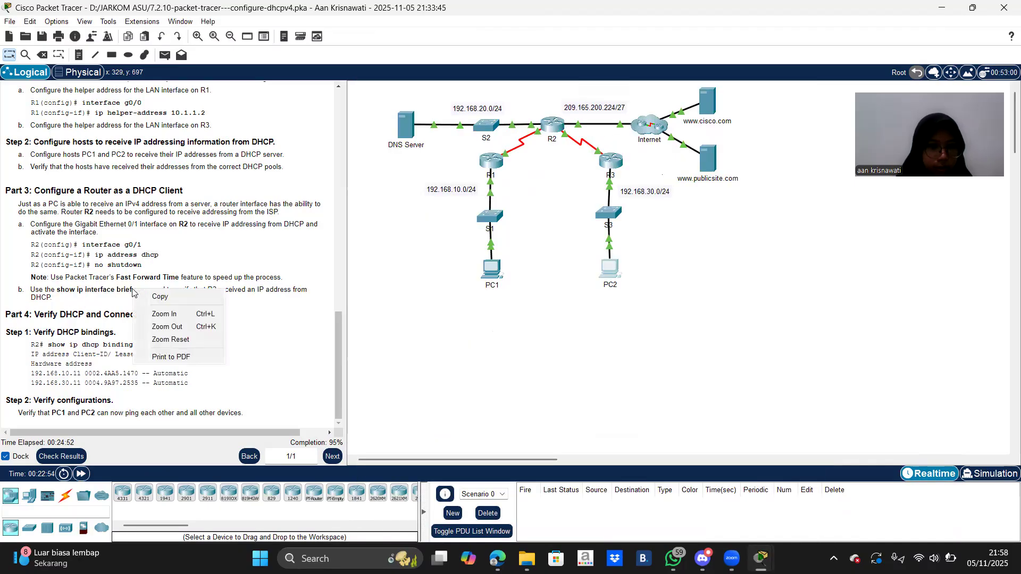
click(146, 294)
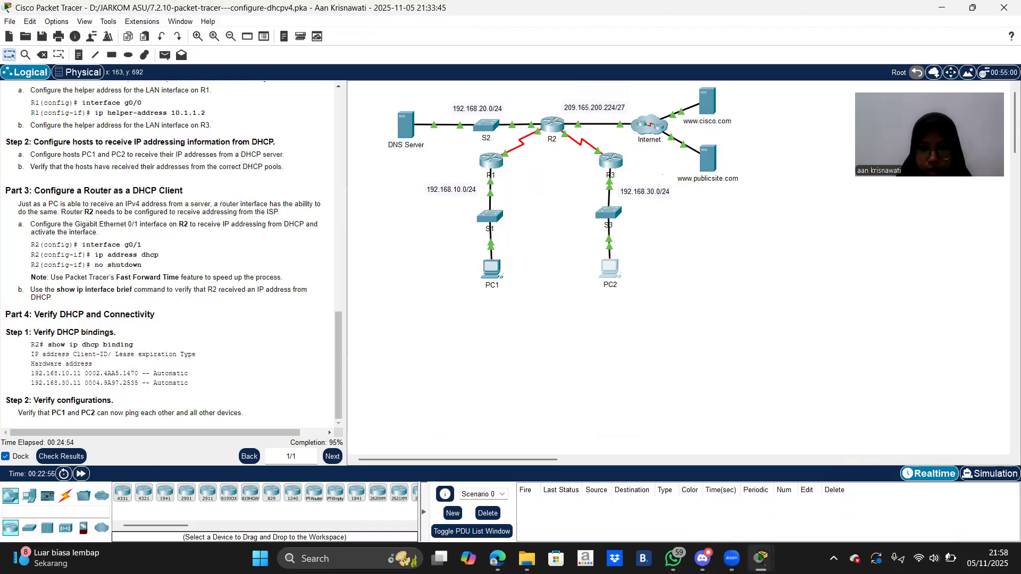
Bring R2's command line back up and leave interface configuration for privileged mode using exit and end.
mouse_move(761, 558)
click(752, 496)
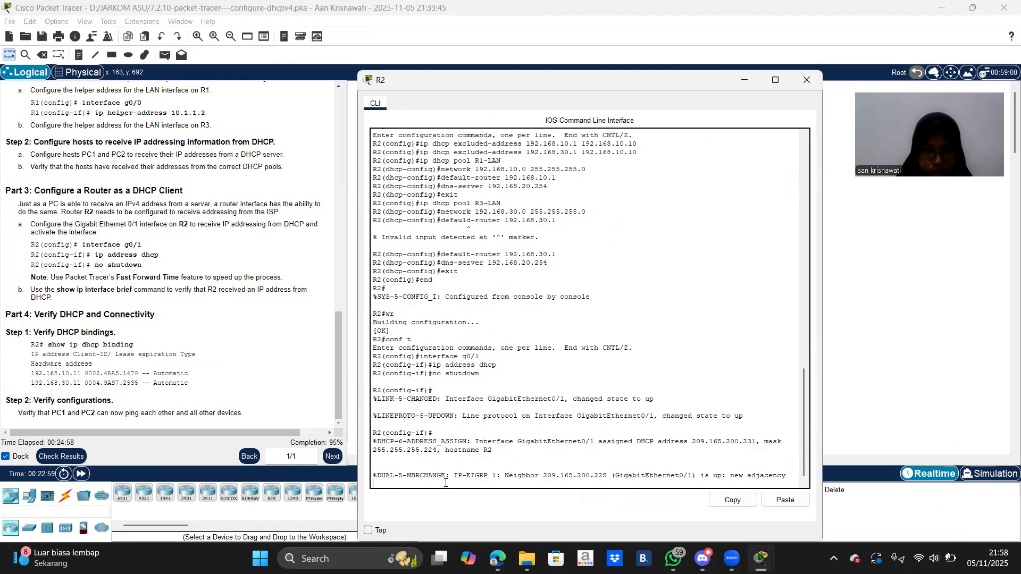
key(Return)
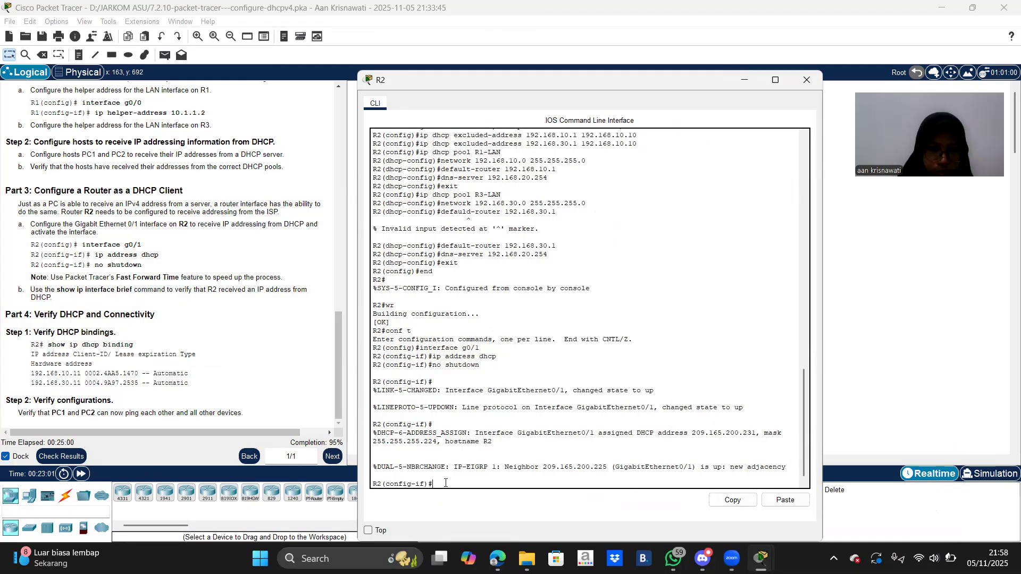
text(ex)
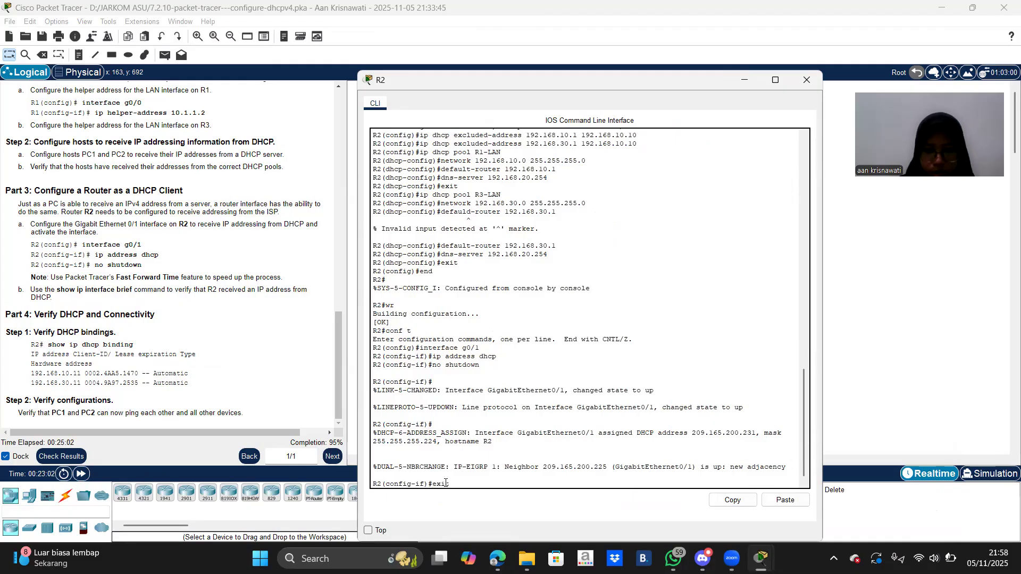
text(it)
key(Return)
text(enf)
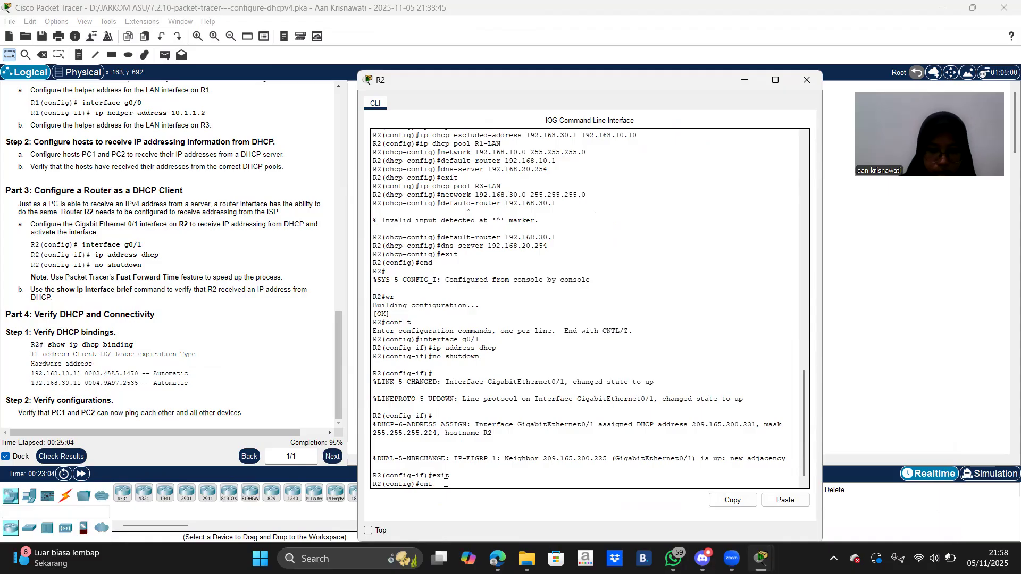
key(Return)
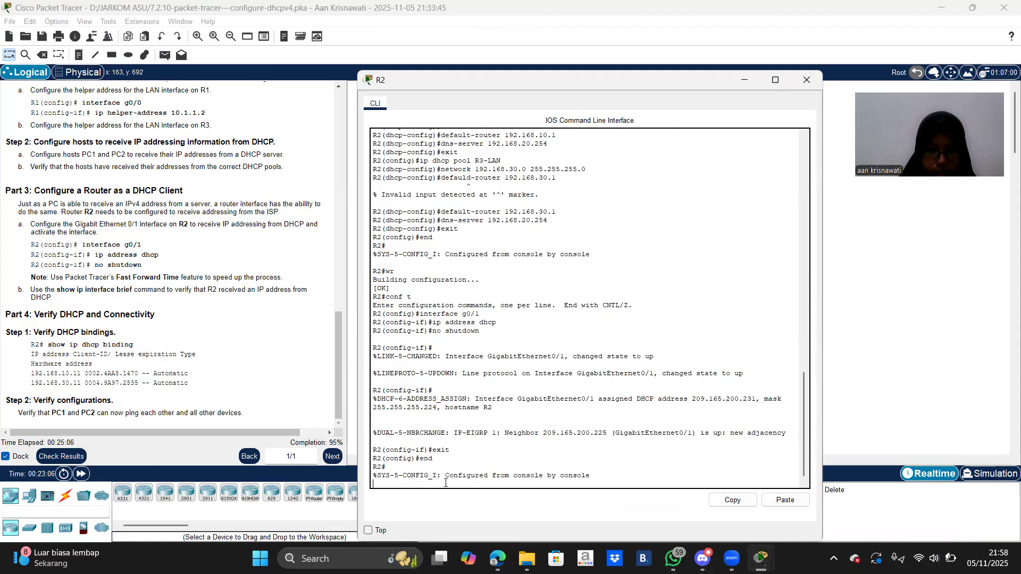
key(Return)
right_click(446, 483)
click(467, 504)
key(BackSpace)
key(BackSpace)
key(BackSpace)
key(BackSpace)
key(BackSpace)
key(BackSpace)
key(BackSpace)
key(BackSpace)
key(BackSpace)
key(BackSpace)
key(BackSpace)
key(BackSpace)
key(BackSpace)
key(BackSpace)
Check the address and status of R2's interfaces with show ip interface brief.
text(show ip interf)
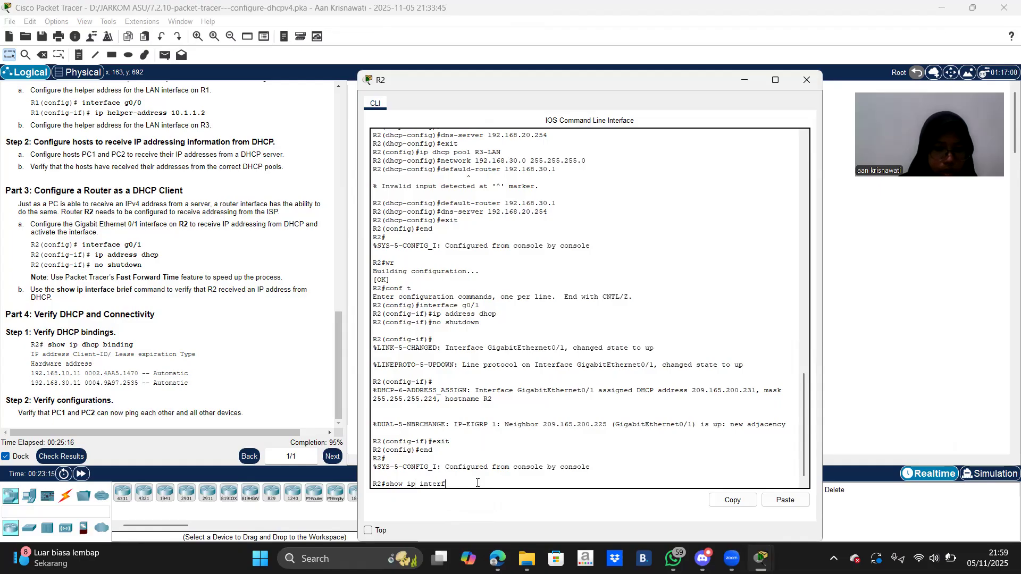
text(ace)
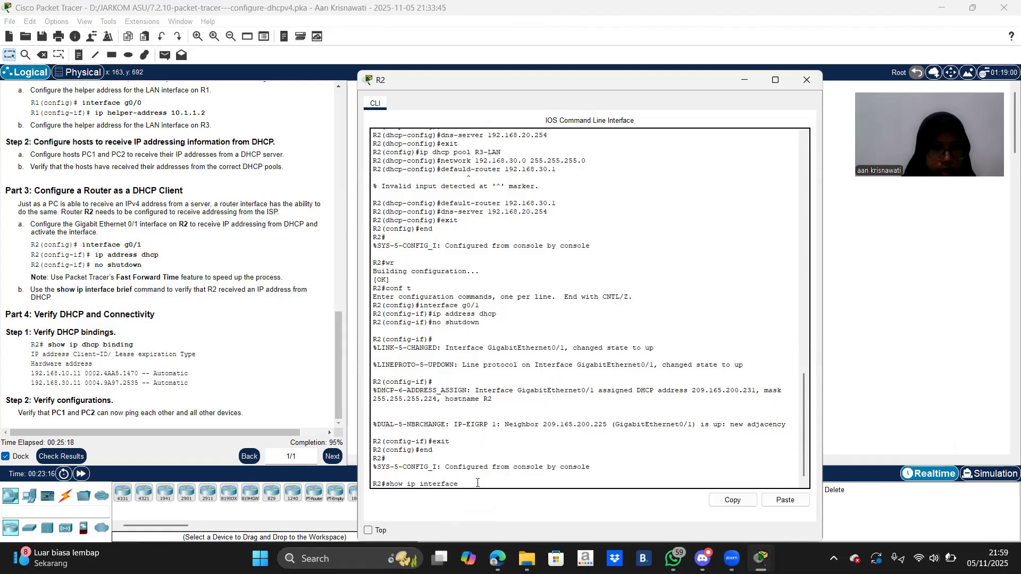
text( bro)
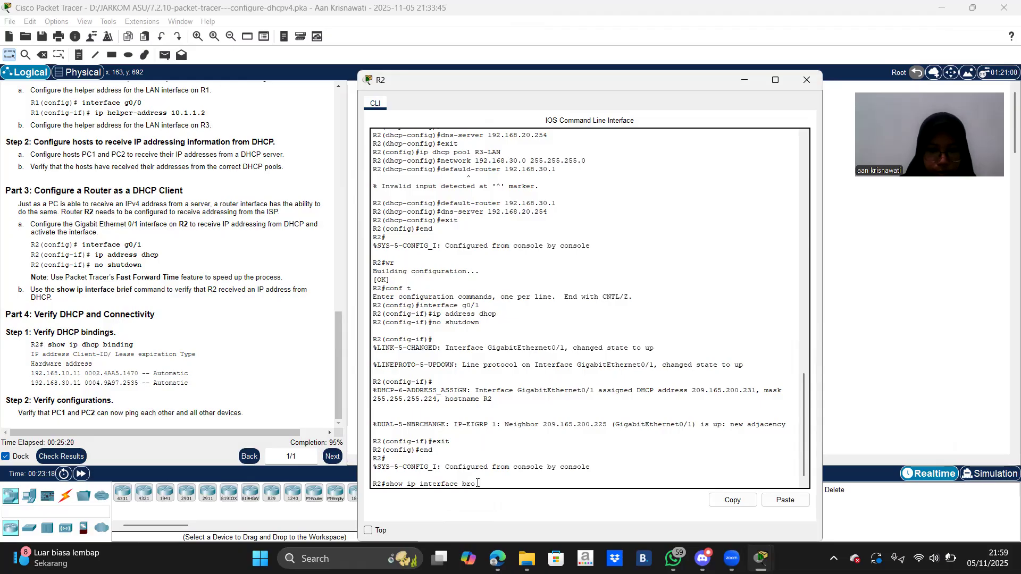
text(ef)
key(Return)
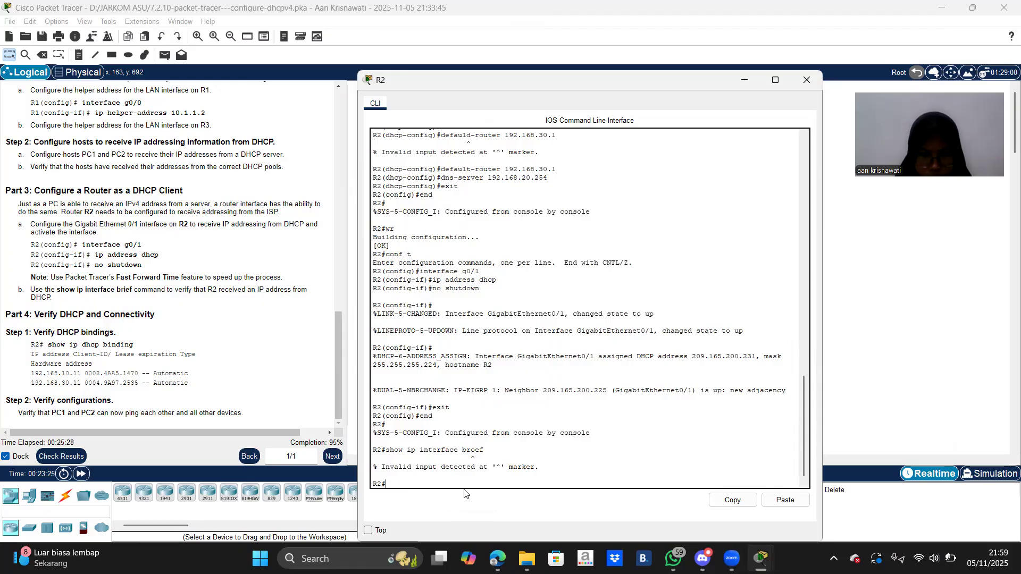
key(Up)
key(Left)
key(Left)
key(BackSpace)
text(i)
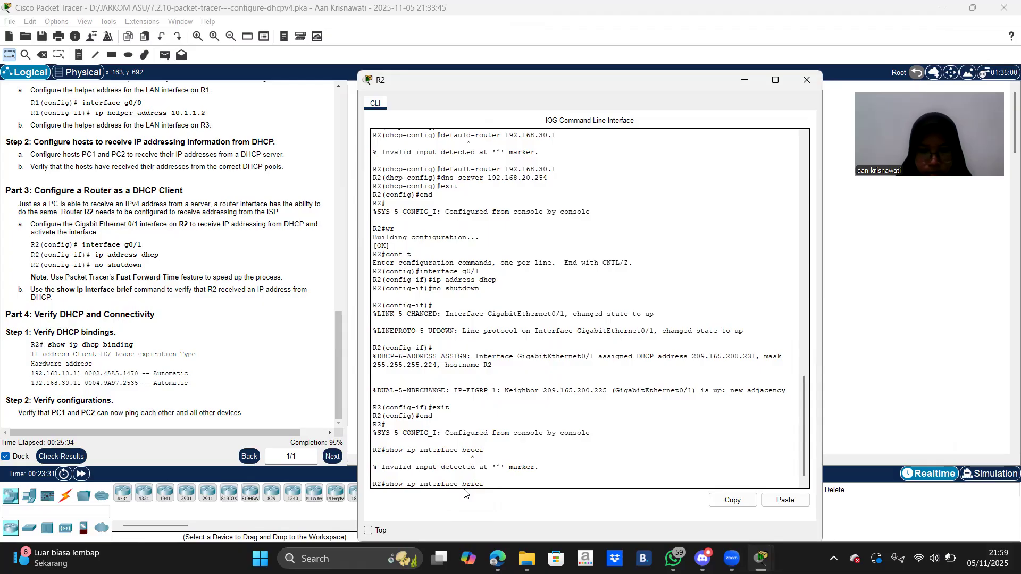
key(Return)
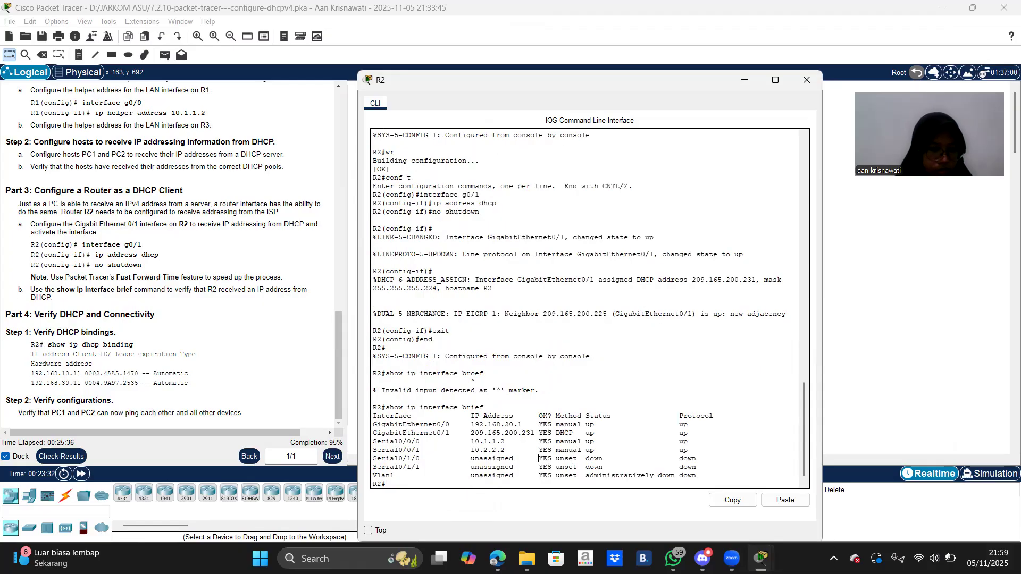